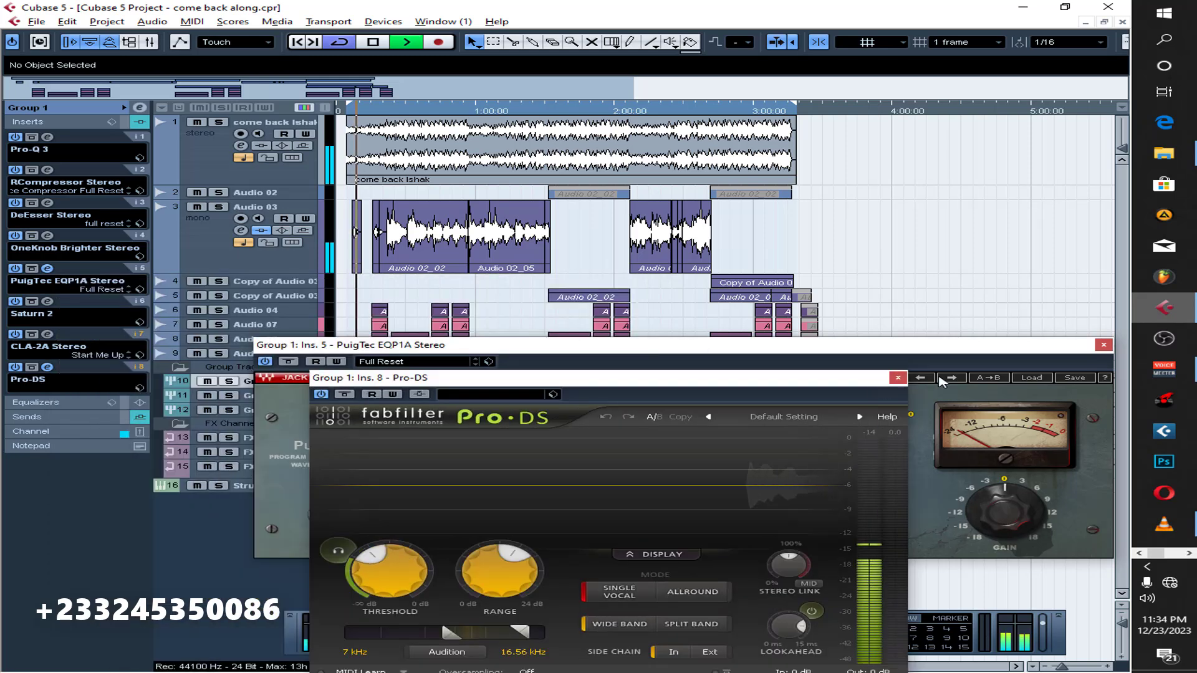
# Close the PuigTec EQP1A and Pro-DS plug-in windows, listen to the full mix, and stop playback.
pyautogui.click(1109, 351)
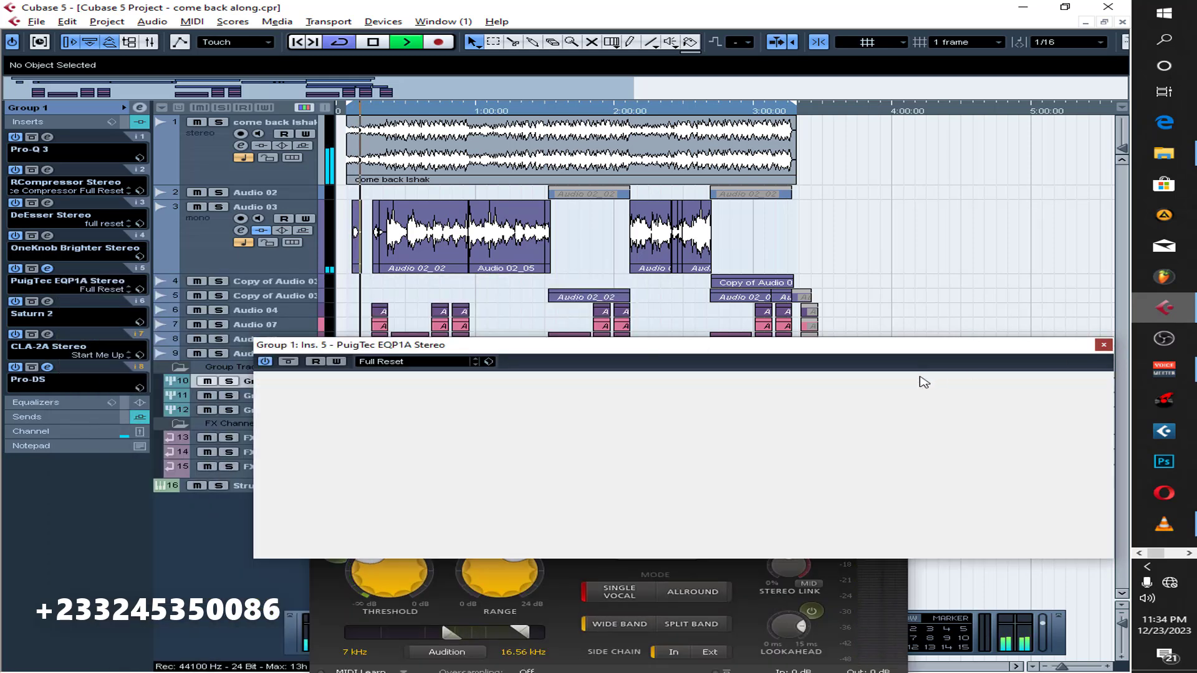
pyautogui.click(897, 378)
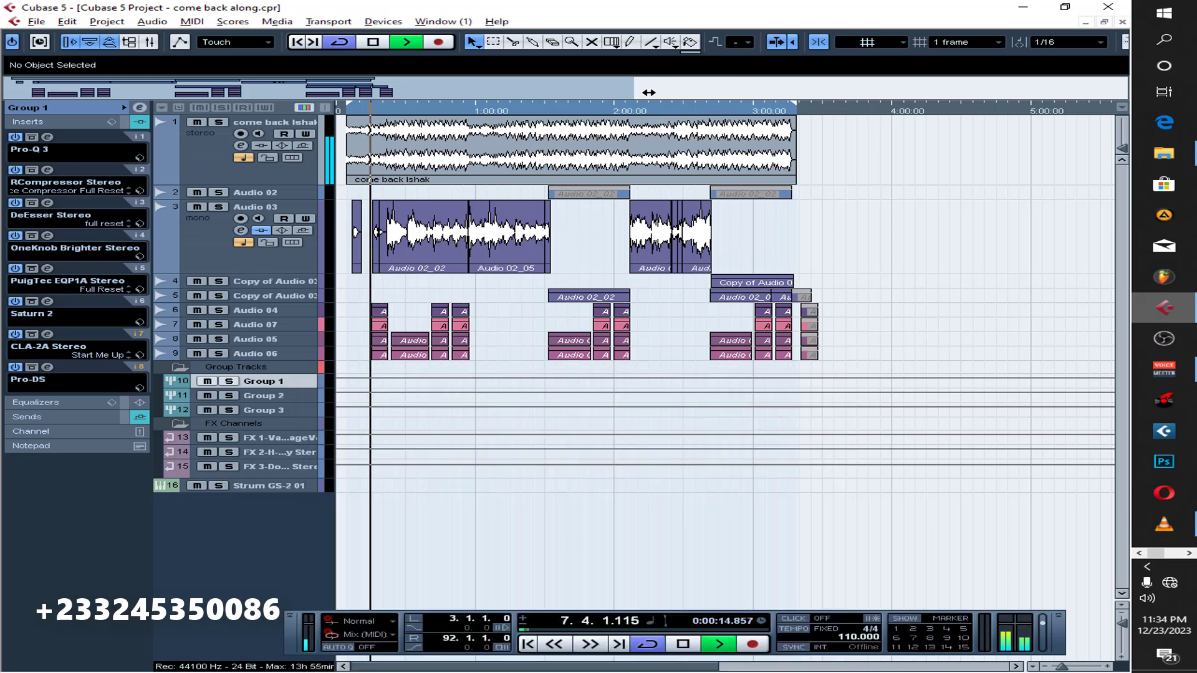
pyautogui.moveTo(554, 92); pyautogui.dragTo(465, 92)
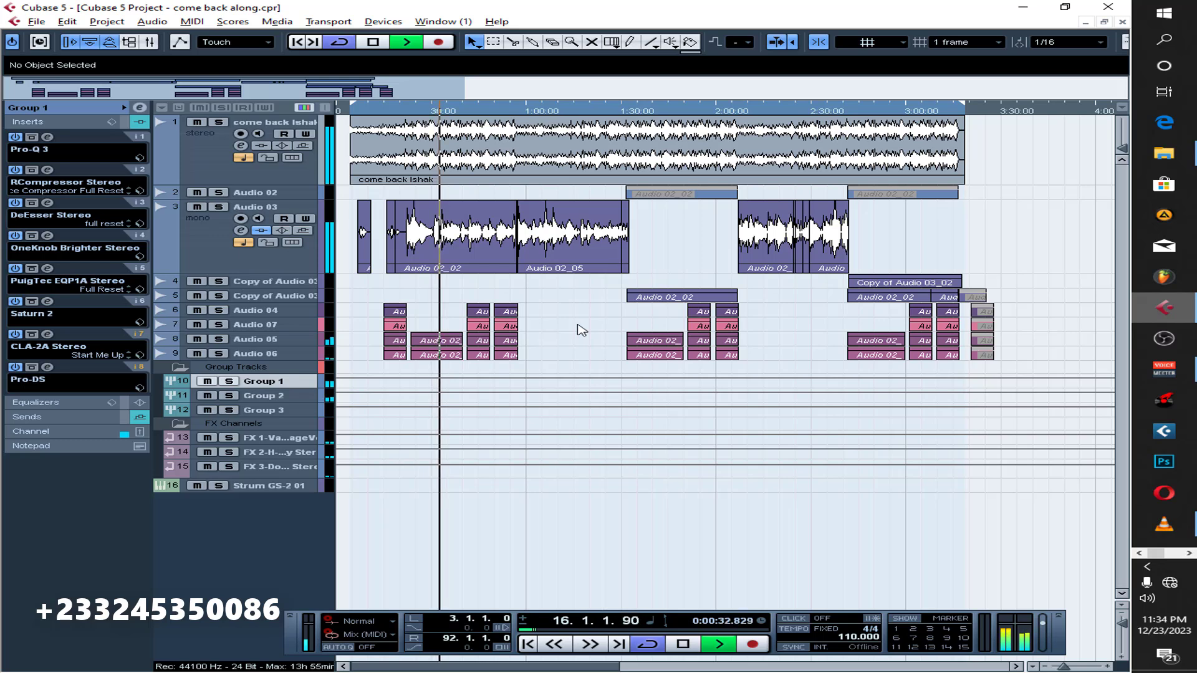
pyautogui.click(62, 111)
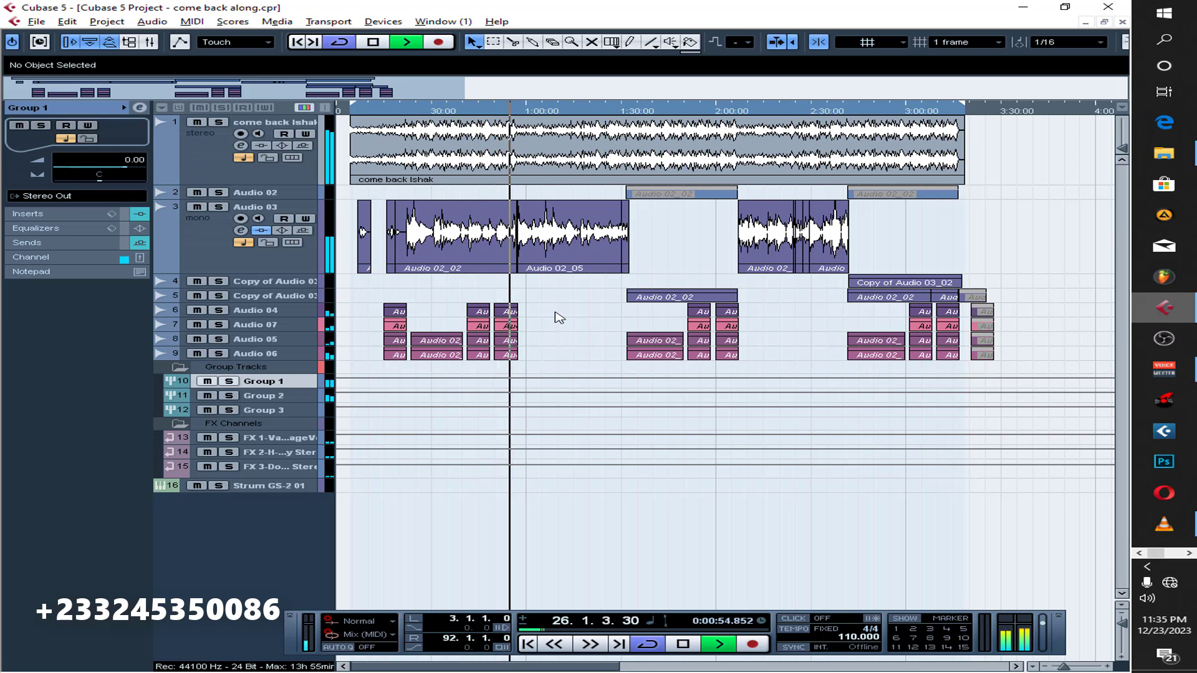
pyautogui.press('space')
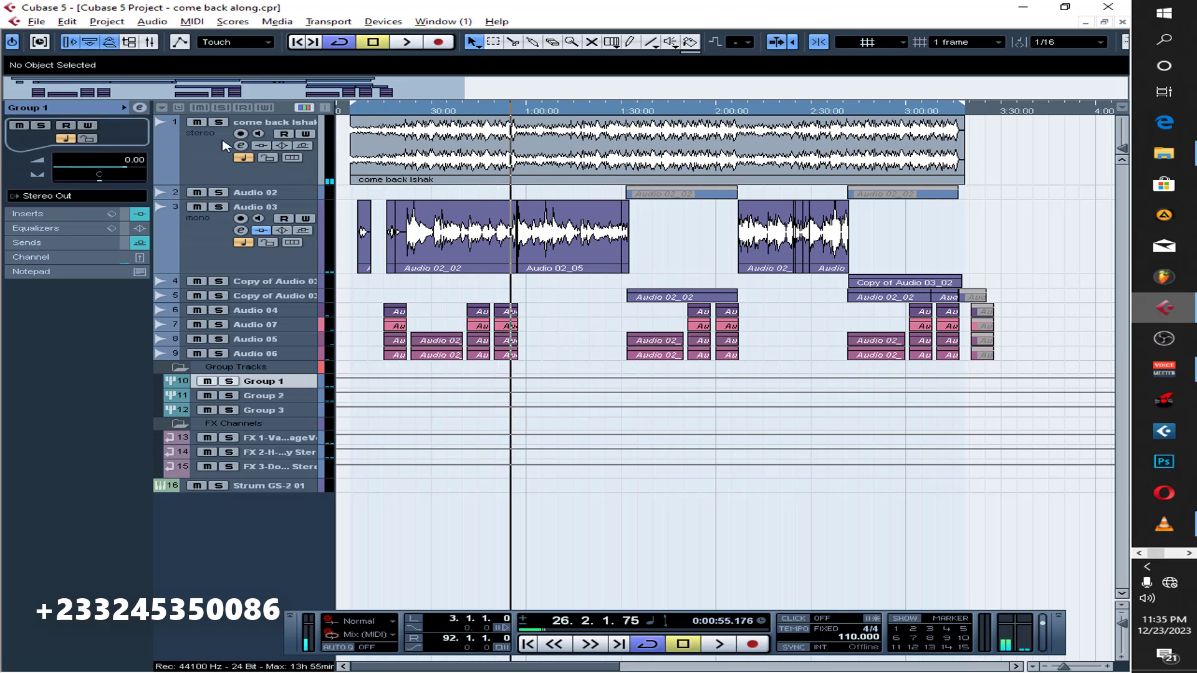
# Mute the stereo instrumental on track 1 and play the processed vocals alone from near the song's start.
pyautogui.click(200, 123)
pyautogui.click(387, 116)
pyautogui.press('space')
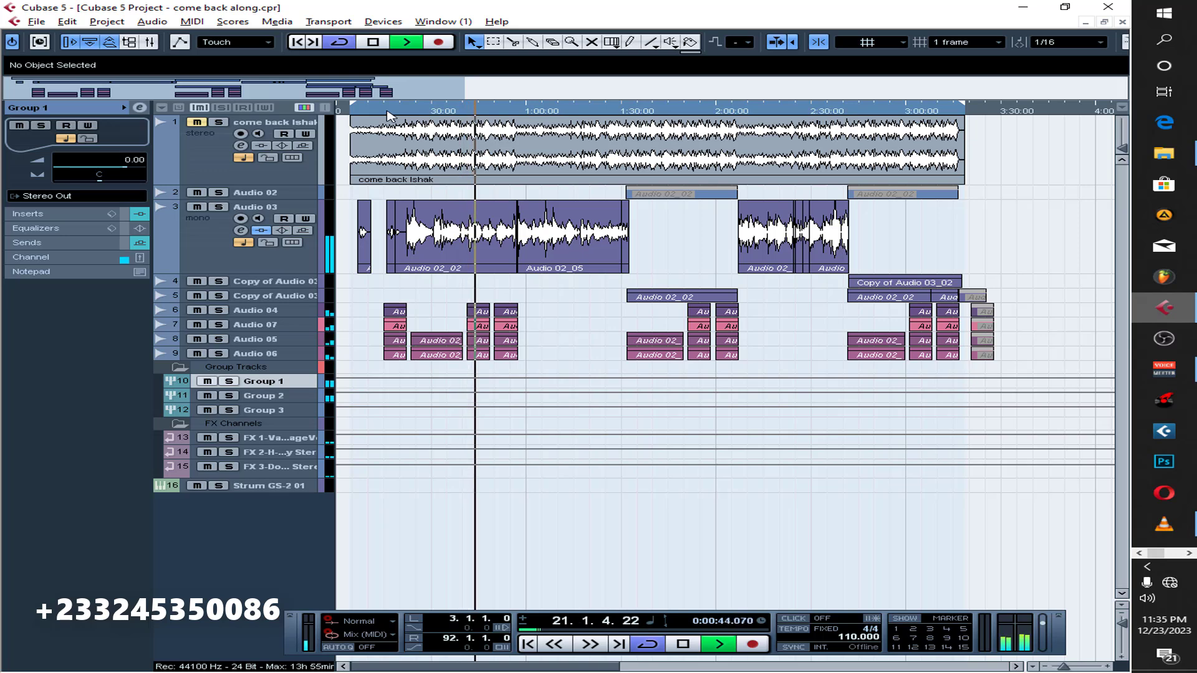
pyautogui.press('space')
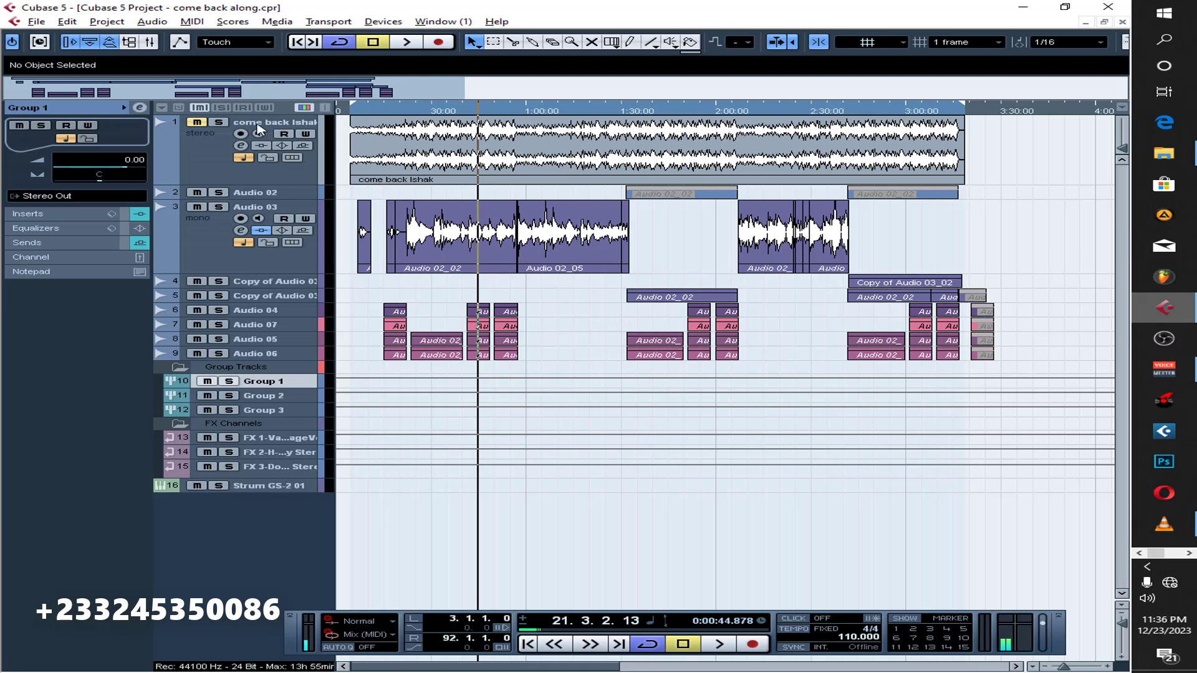
# Bypass all insert effects and all sends on Group 1.
pyautogui.click(50, 215)
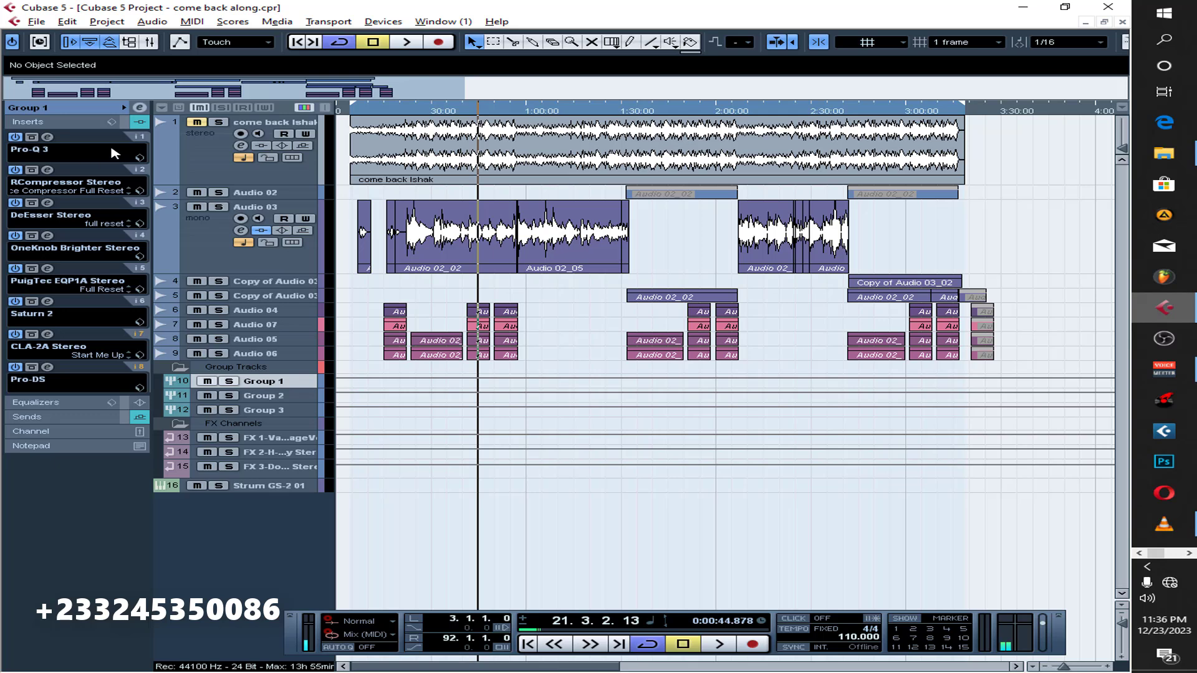
pyautogui.click(124, 127)
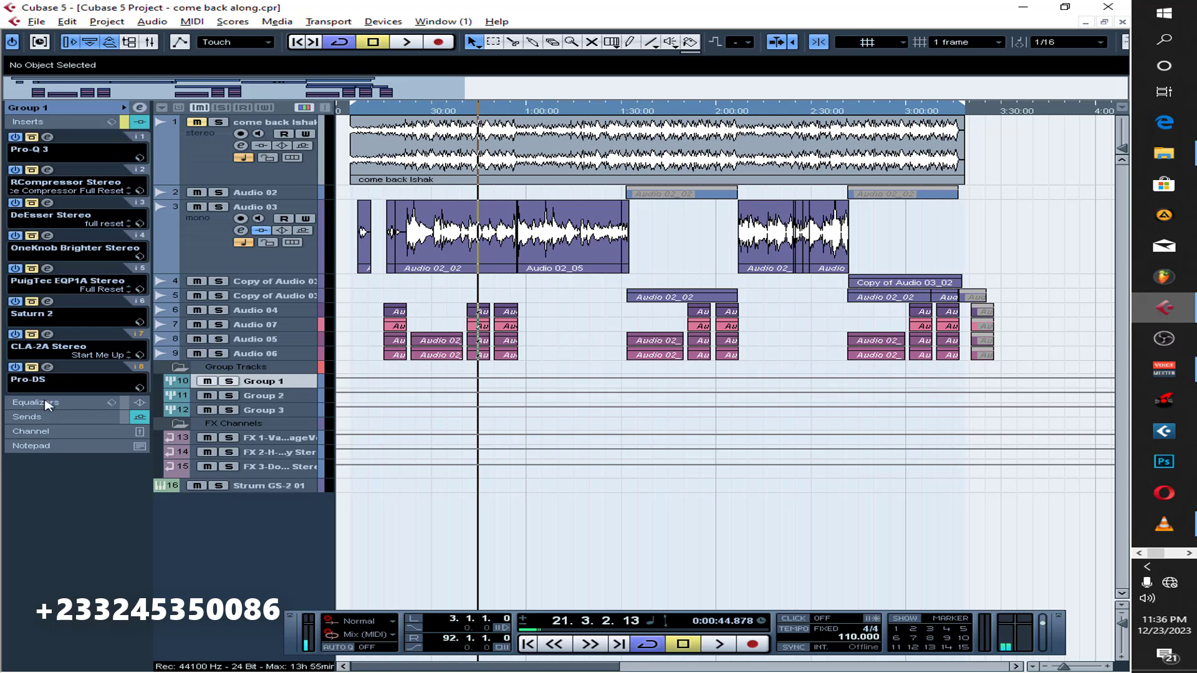
pyautogui.click(33, 422)
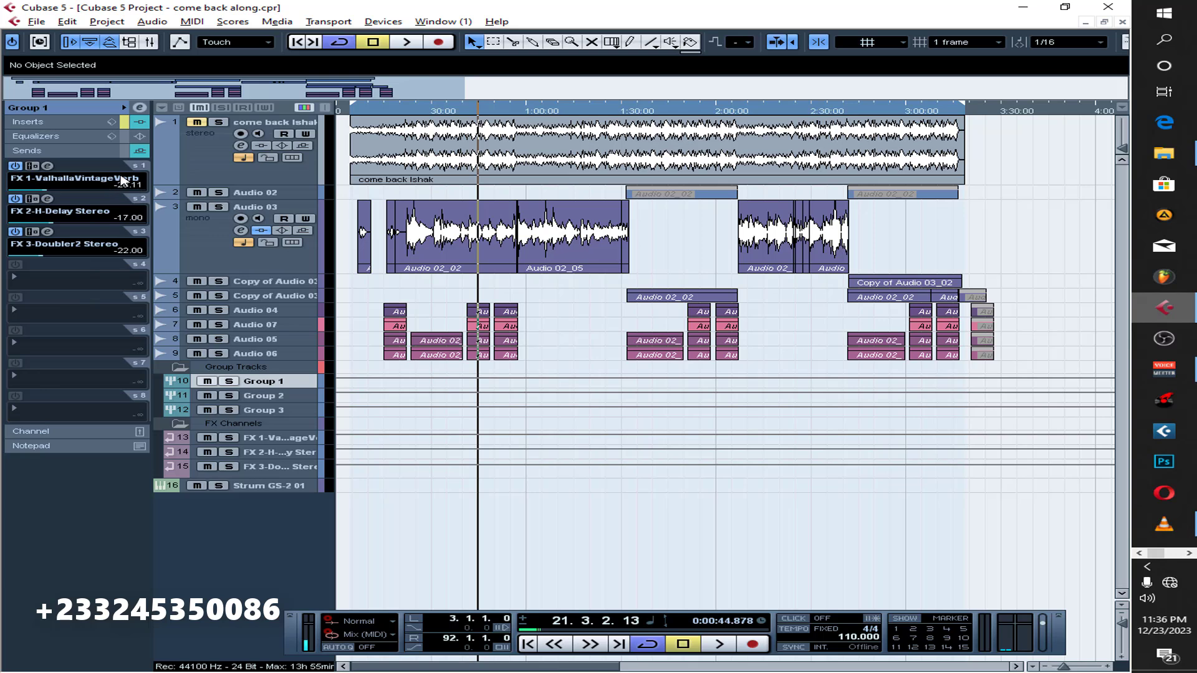
pyautogui.click(124, 151)
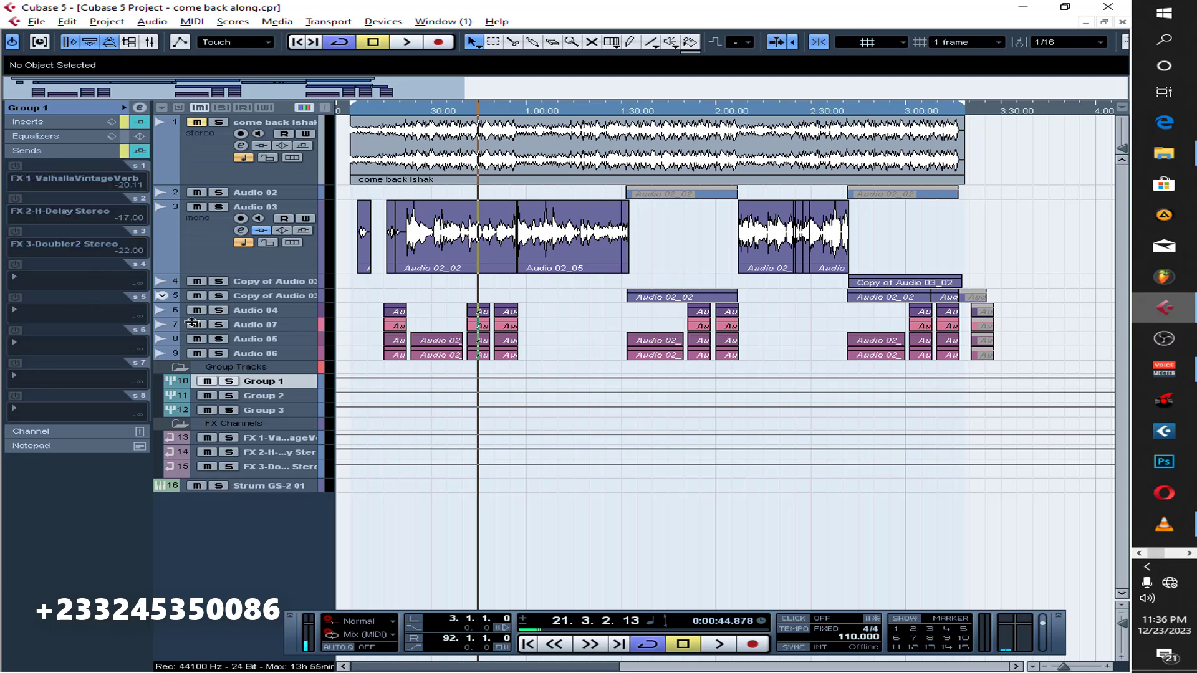
# Inspect the Auto-Tune 8.1 settings on the Audio 03 track, then close the plug-in.
pyautogui.click(210, 249)
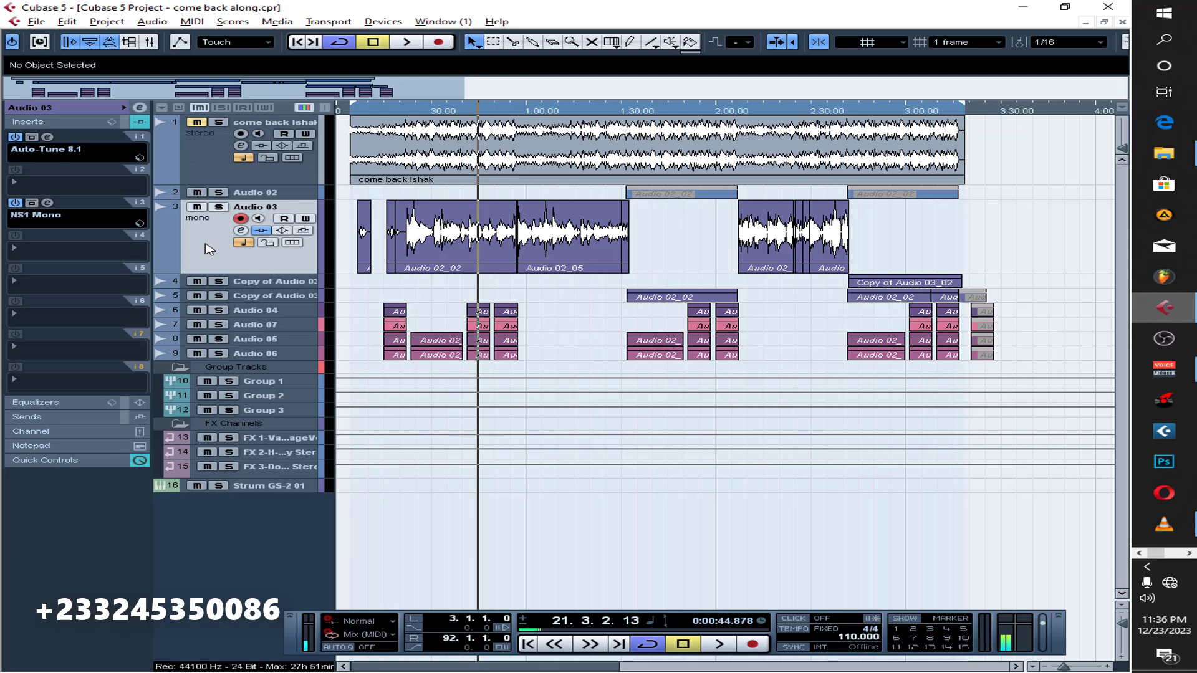
pyautogui.click(48, 135)
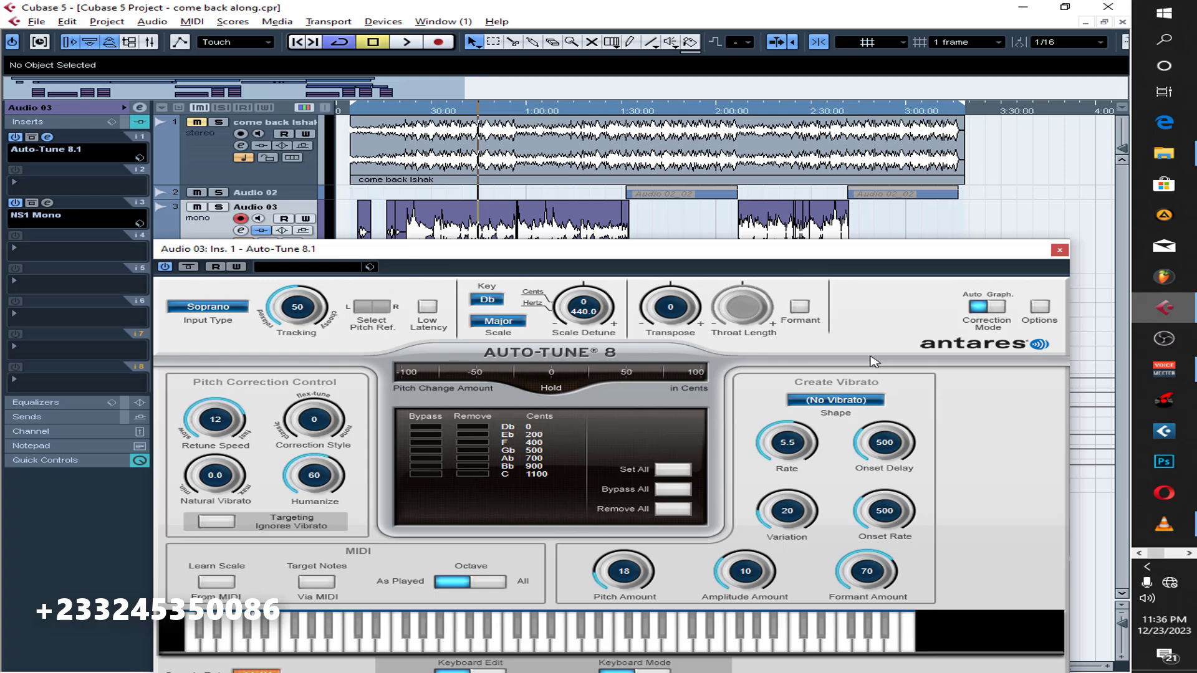
pyautogui.click(1059, 250)
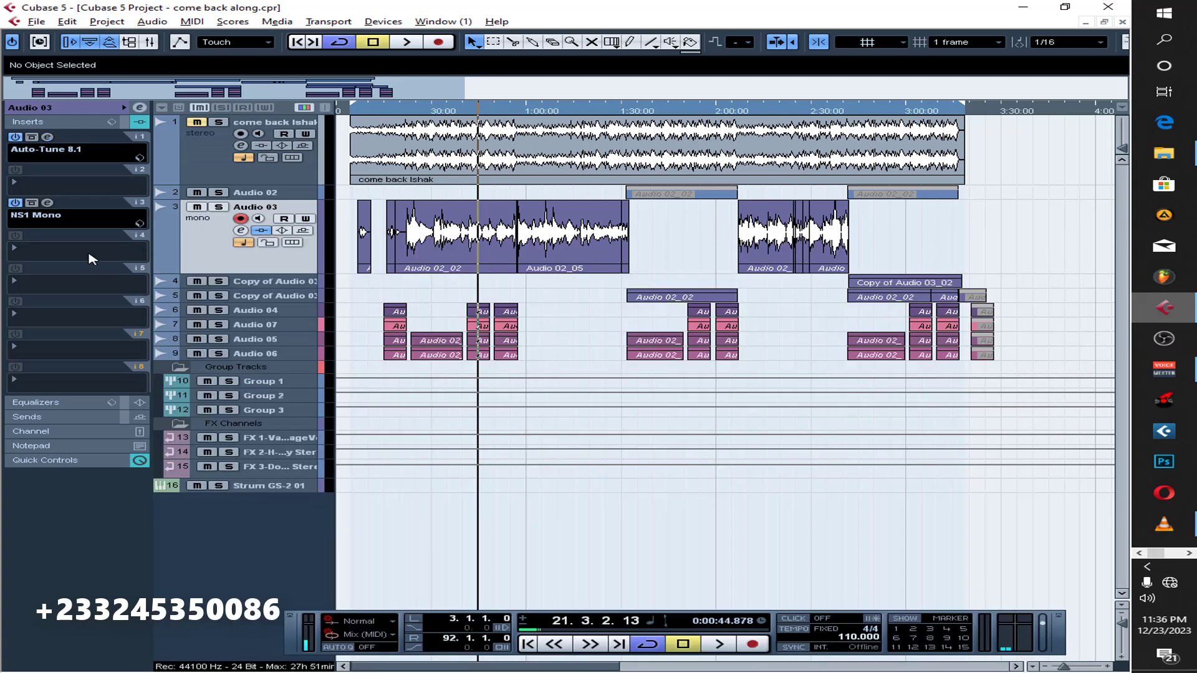
# Open the NS1 noise suppressor on Audio 03, switch it off, and audition the opening vocal clip without it.
pyautogui.click(49, 203)
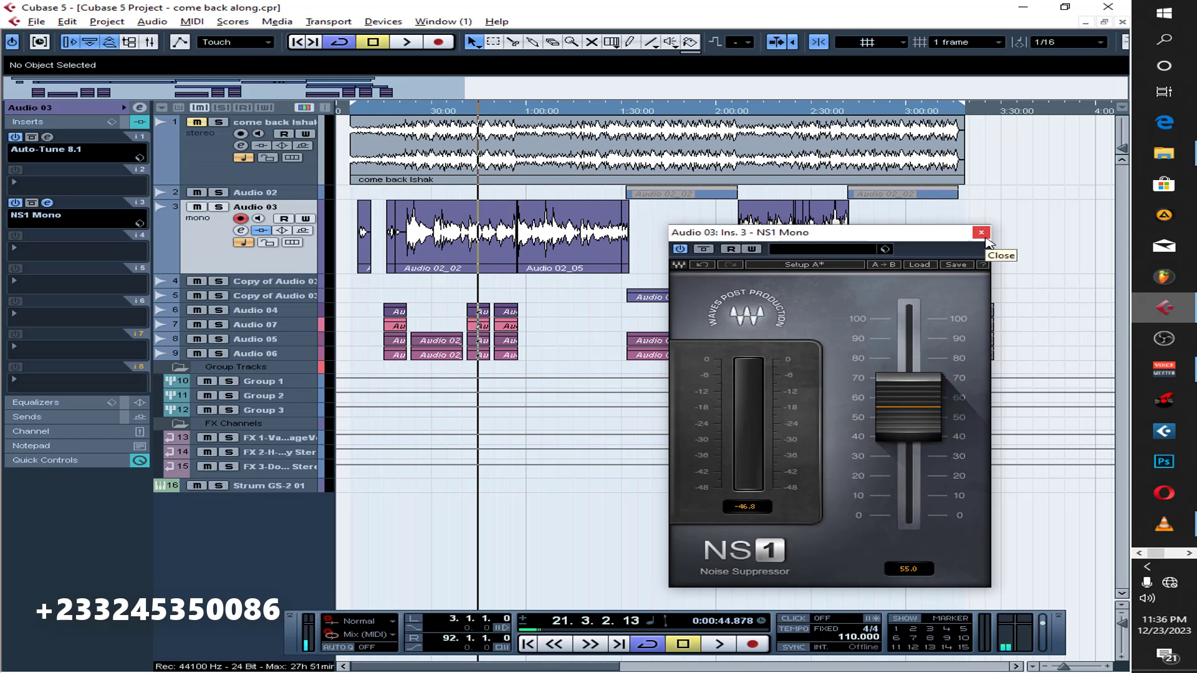
pyautogui.click(358, 111)
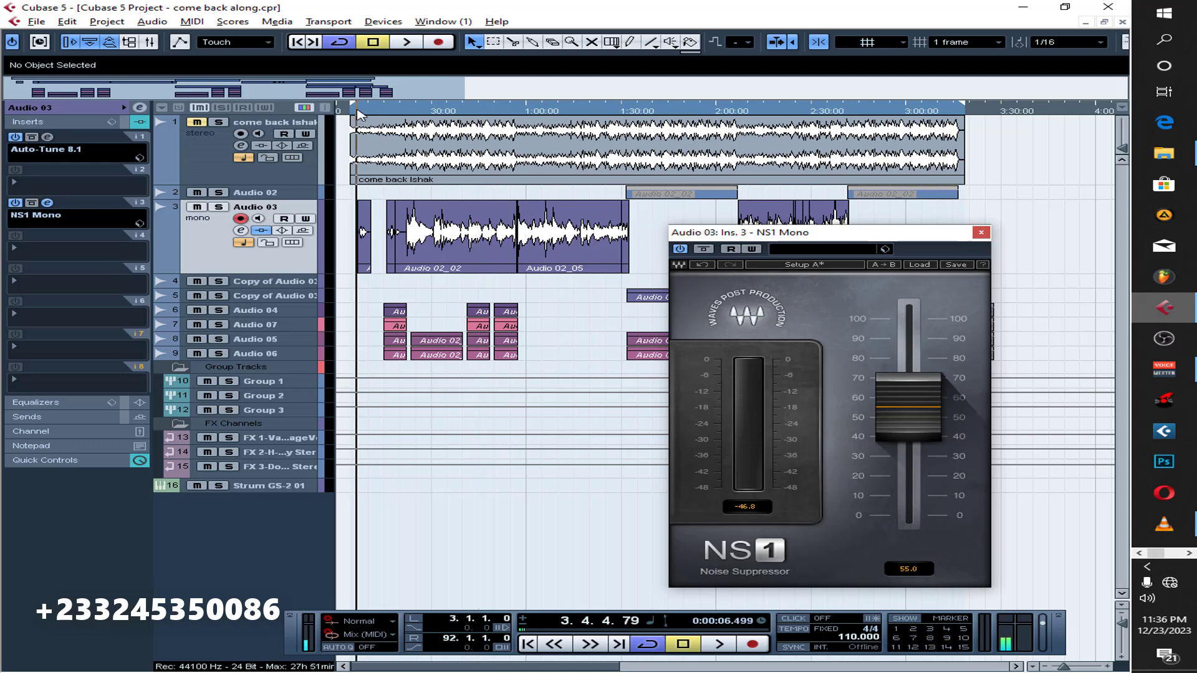
pyautogui.click(678, 249)
pyautogui.press('space')
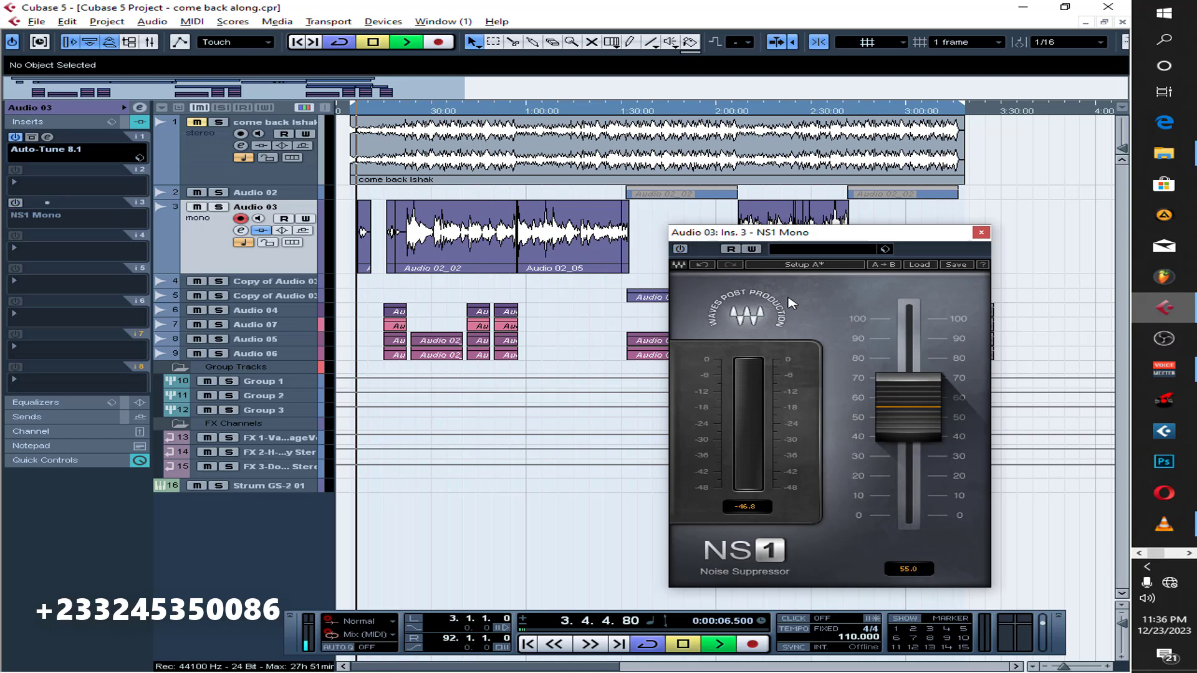
pyautogui.press('space')
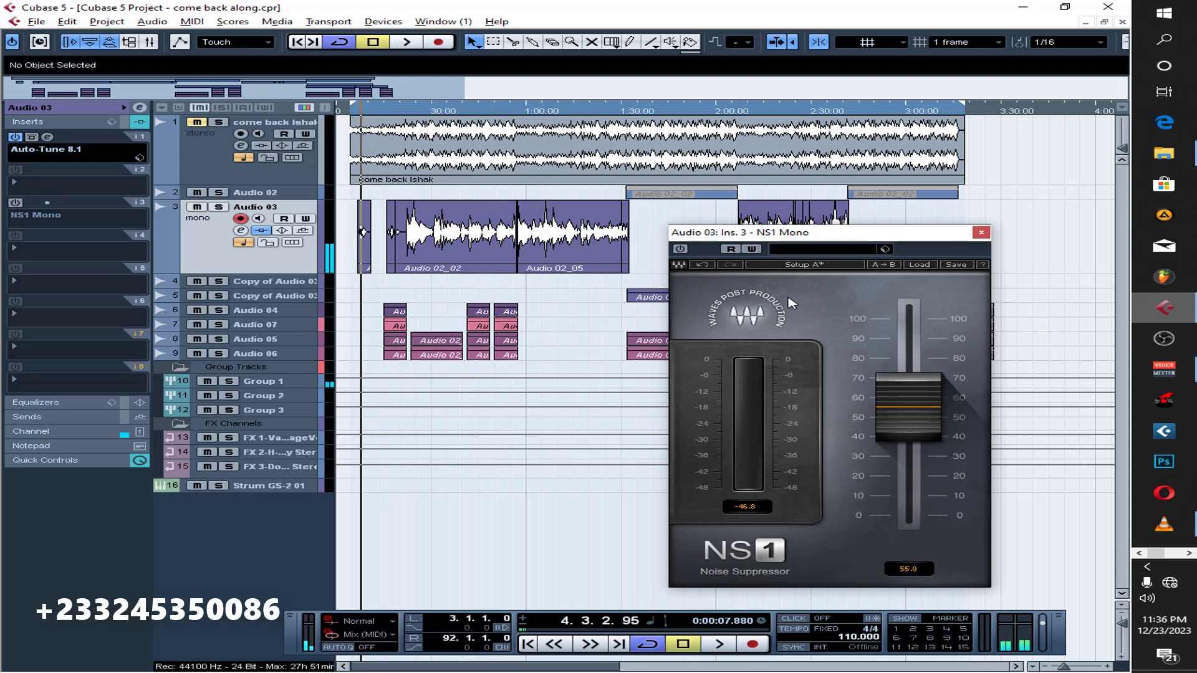
pyautogui.click(357, 113)
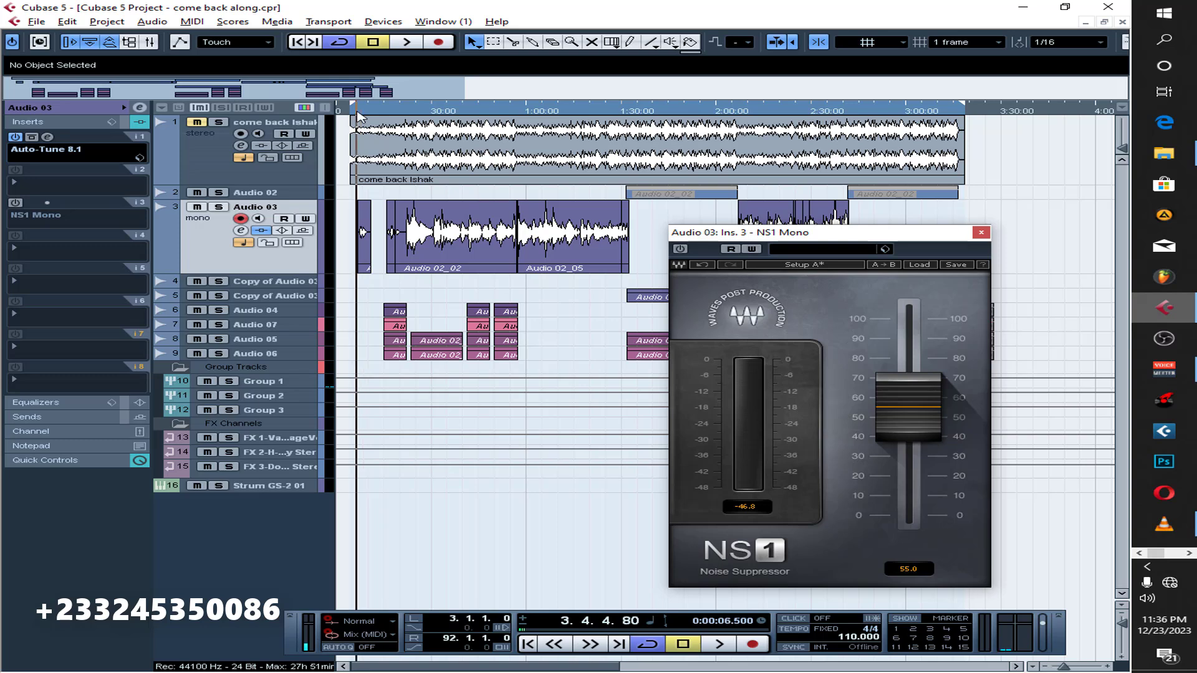
pyautogui.press('space')
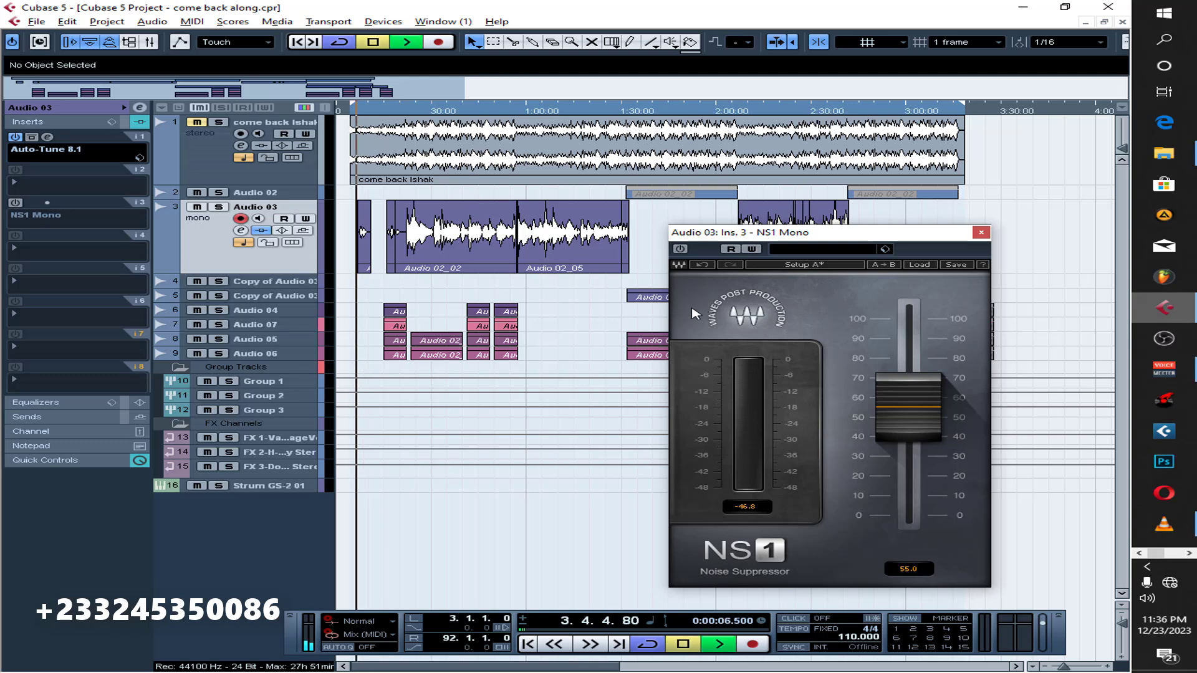
pyautogui.press('space')
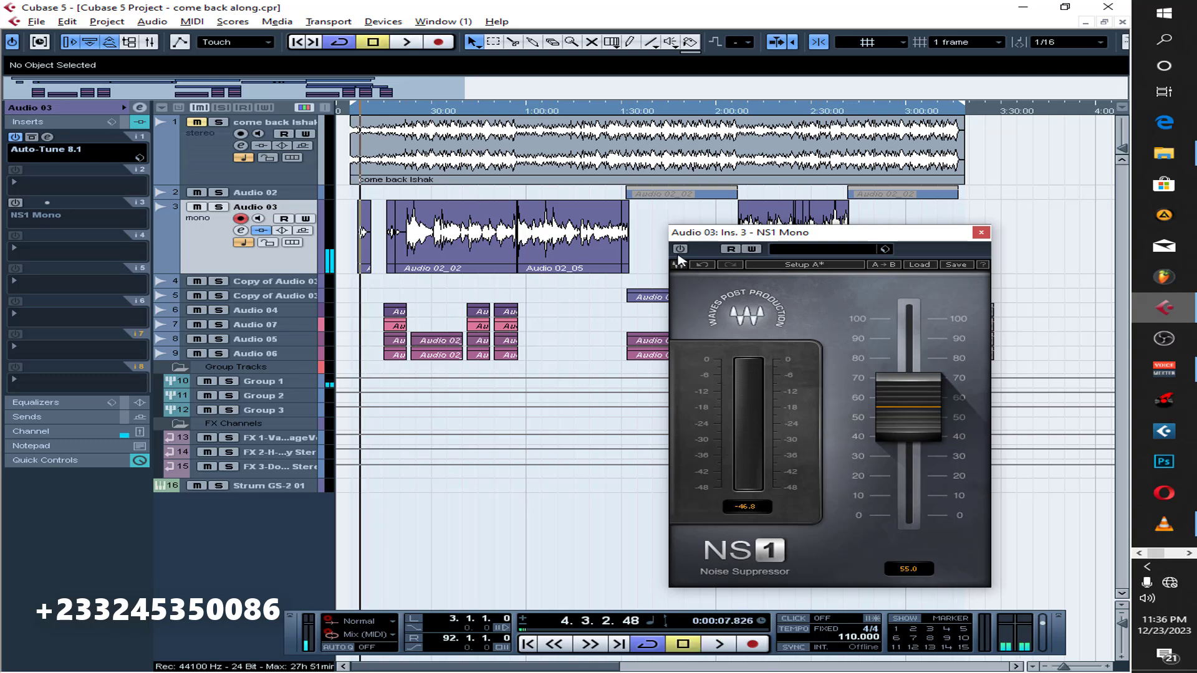
# Switch NS1 back on, replay the opening vocal clip with noise suppression, and close the plug-in.
pyautogui.click(679, 251)
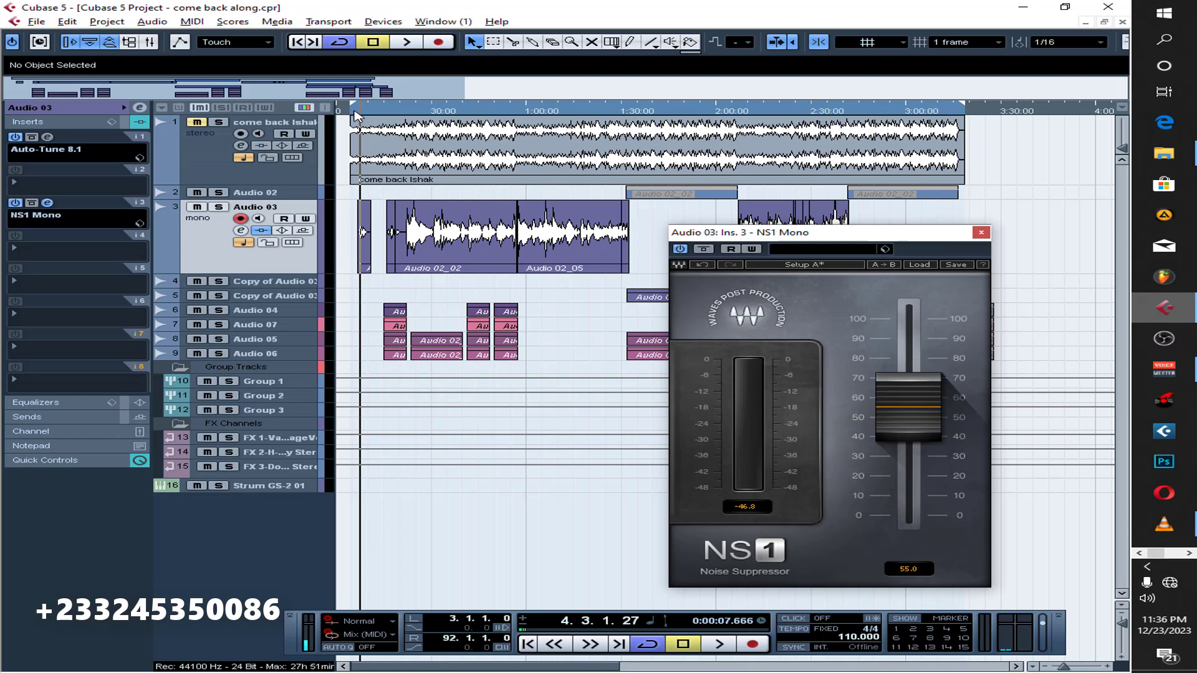
pyautogui.click(354, 111)
pyautogui.press('space')
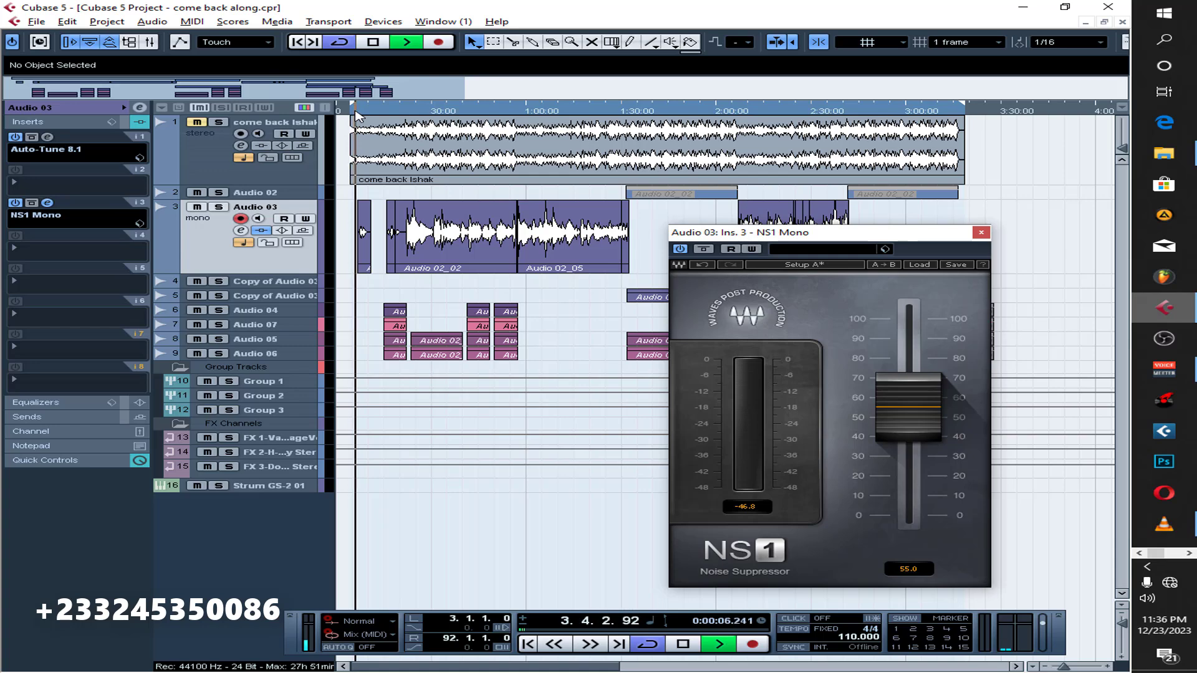
pyautogui.press('h')
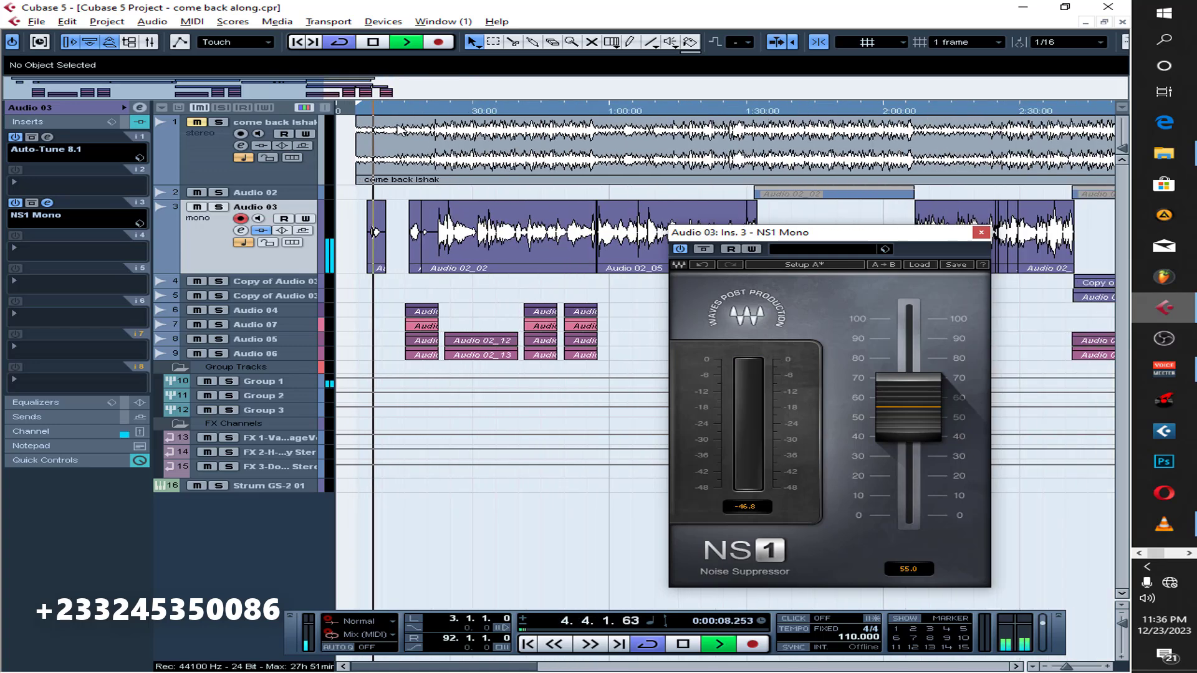
pyautogui.press('space')
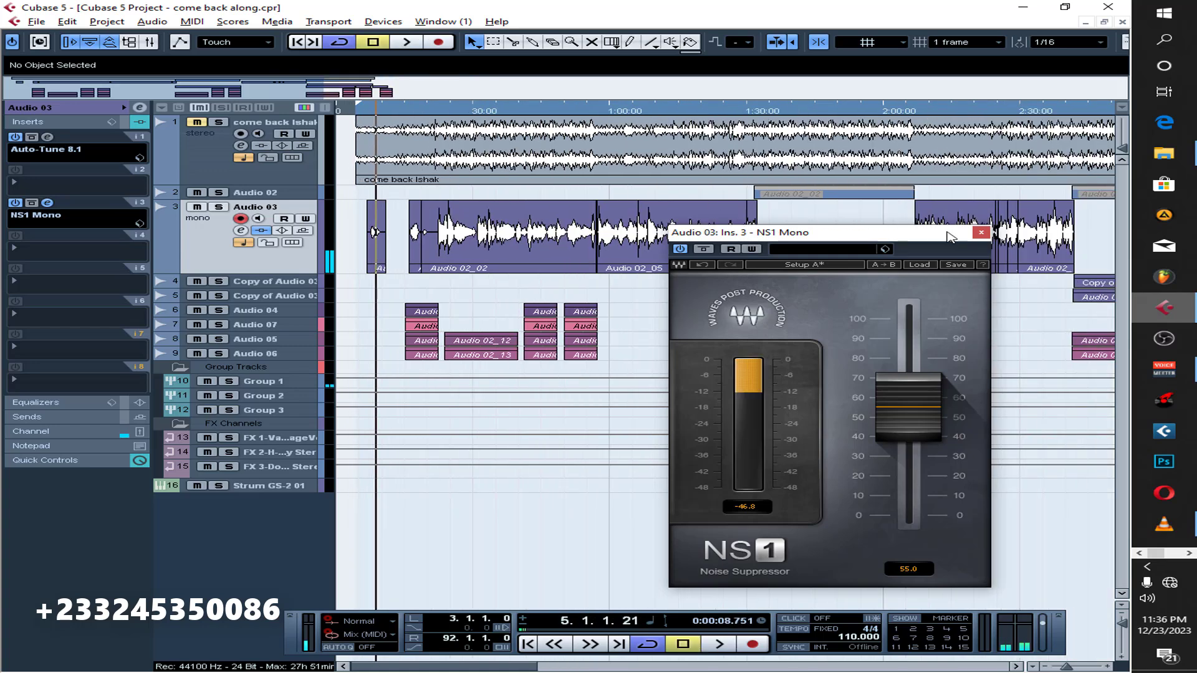
pyautogui.click(981, 234)
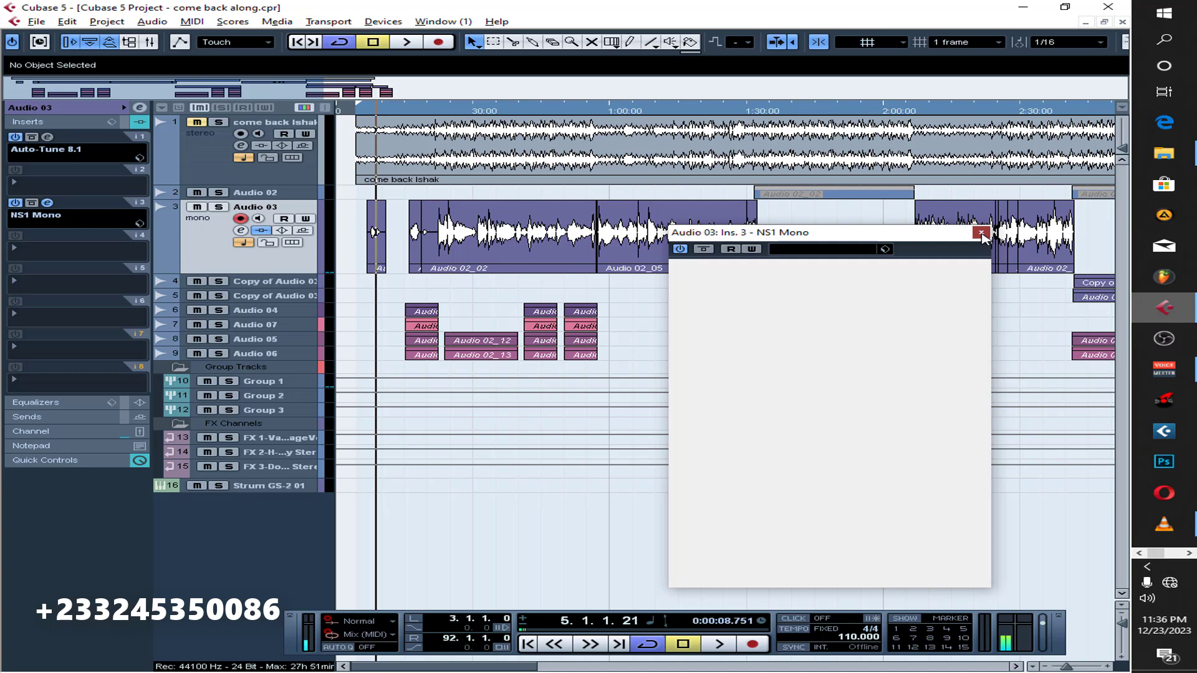
# Open Pro-Q 3 from Group 1's inserts and audition the vocal through its low-cut filter from about 0:23.
pyautogui.click(285, 384)
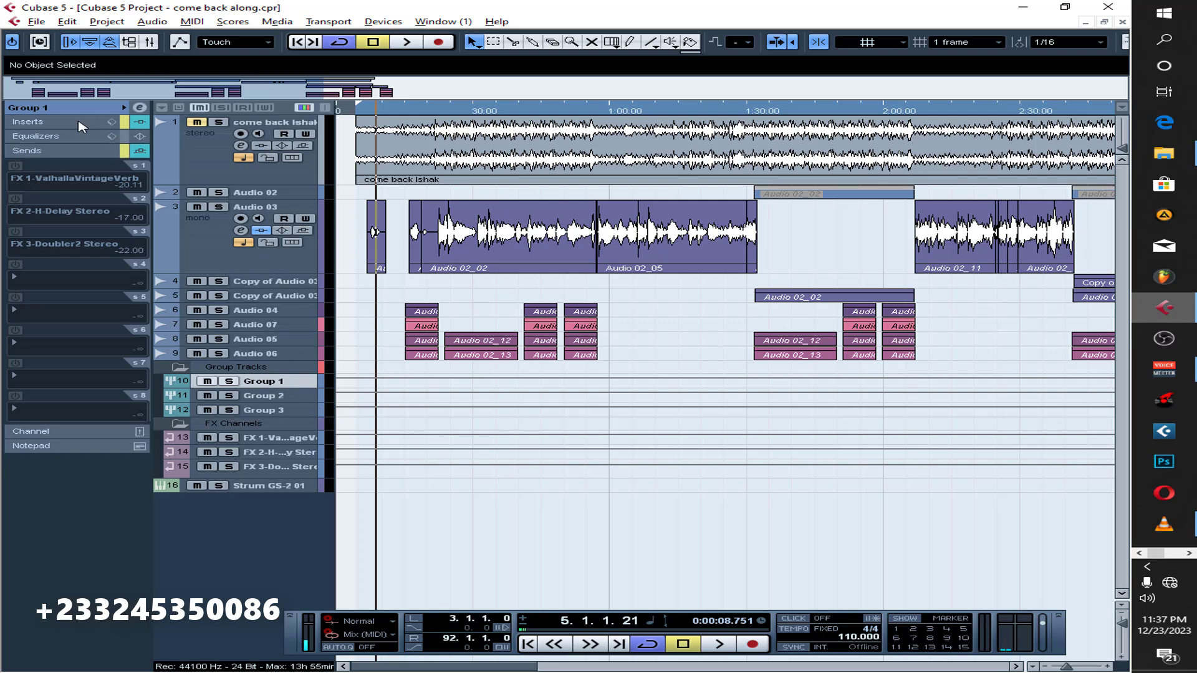
pyautogui.click(38, 123)
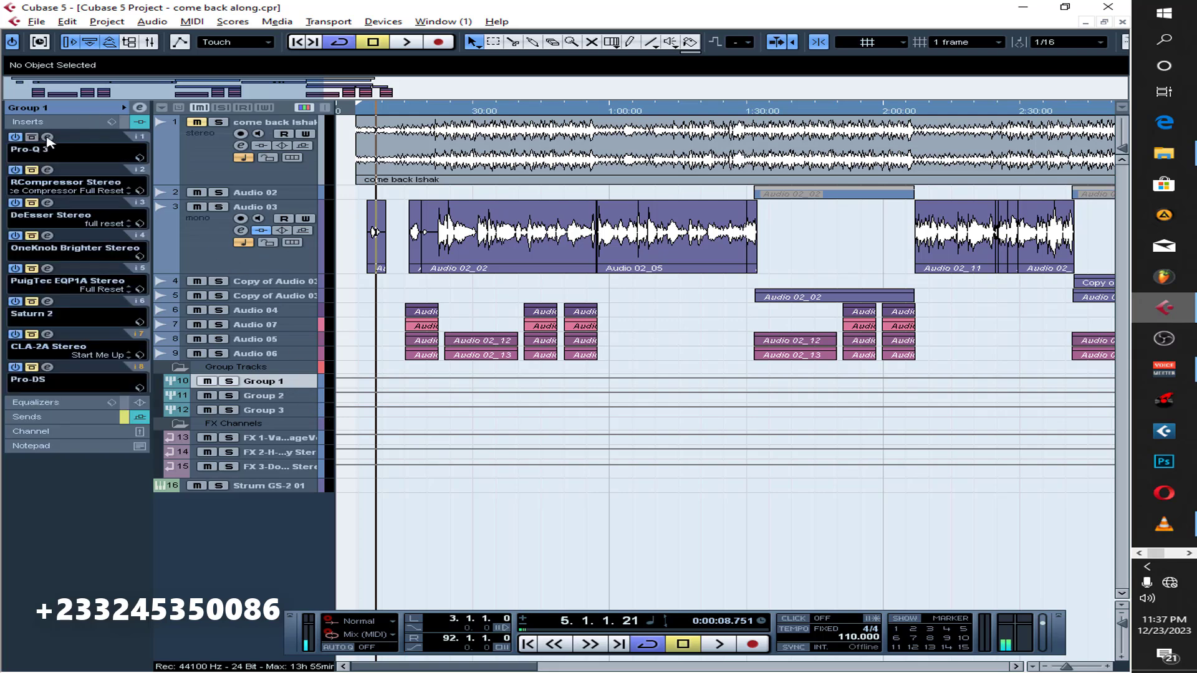
pyautogui.click(48, 137)
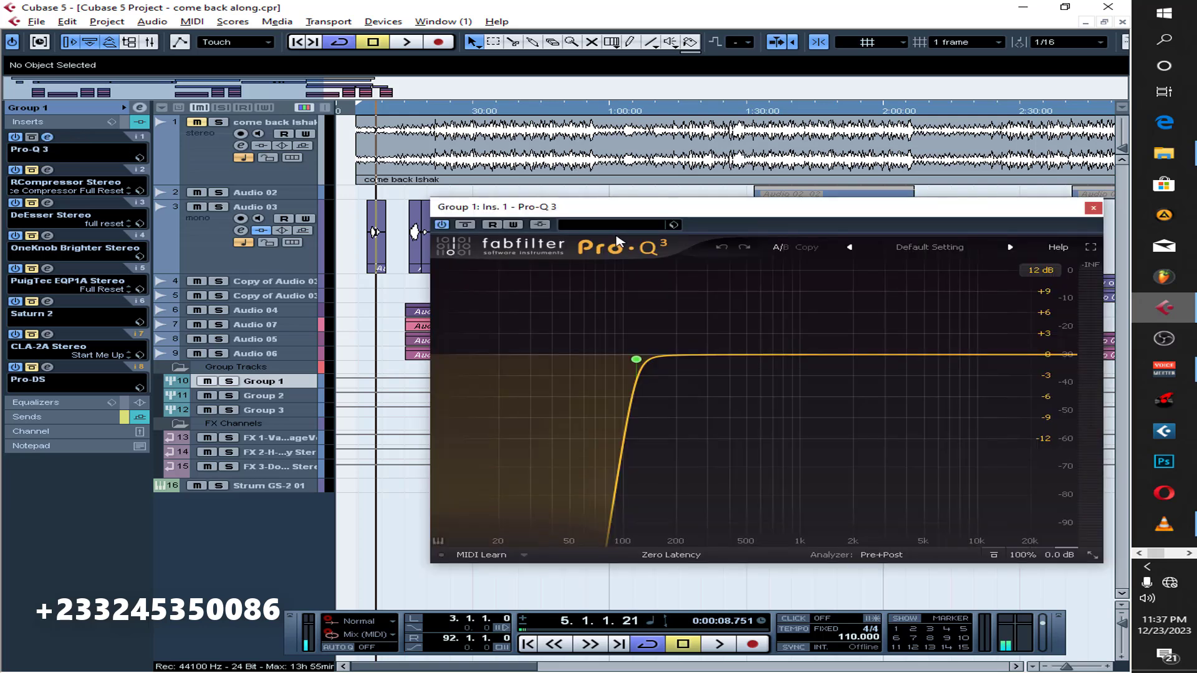
pyautogui.moveTo(648, 397)
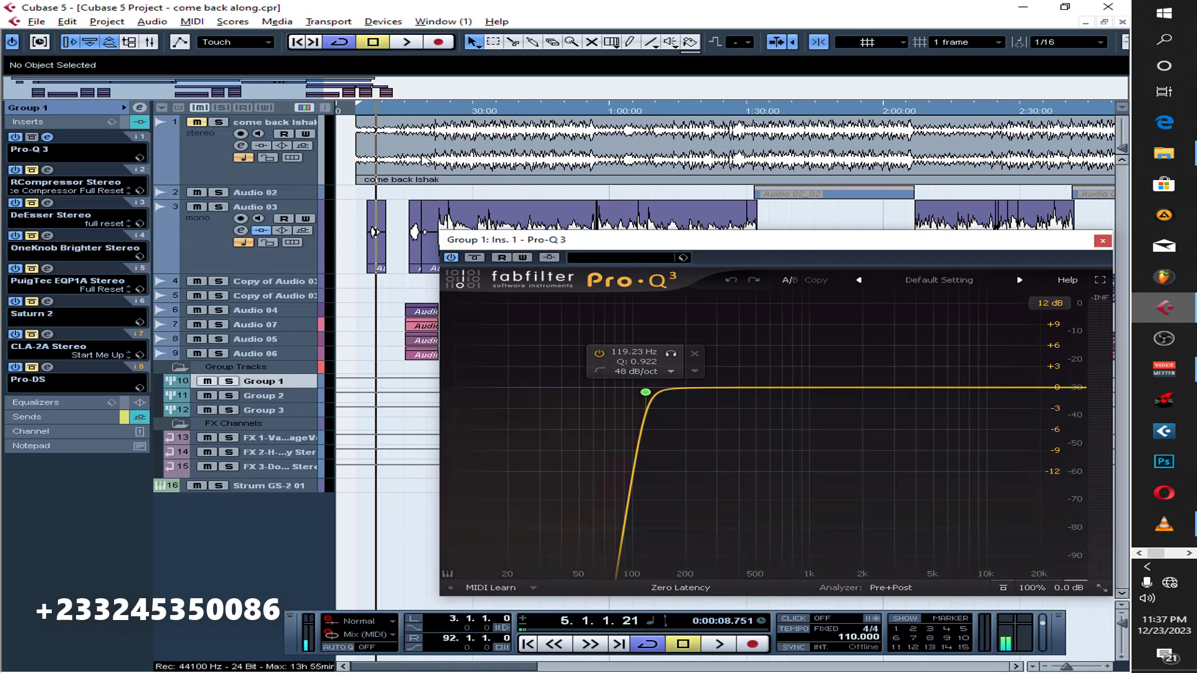
pyautogui.click(442, 116)
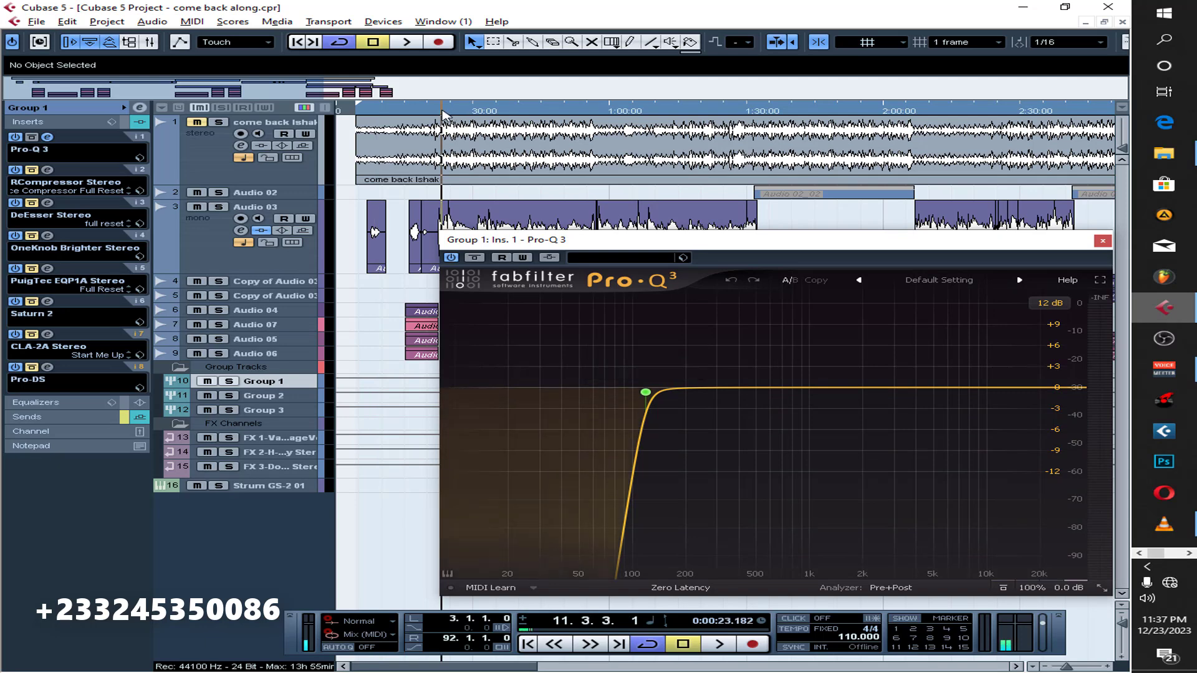
pyautogui.press('space')
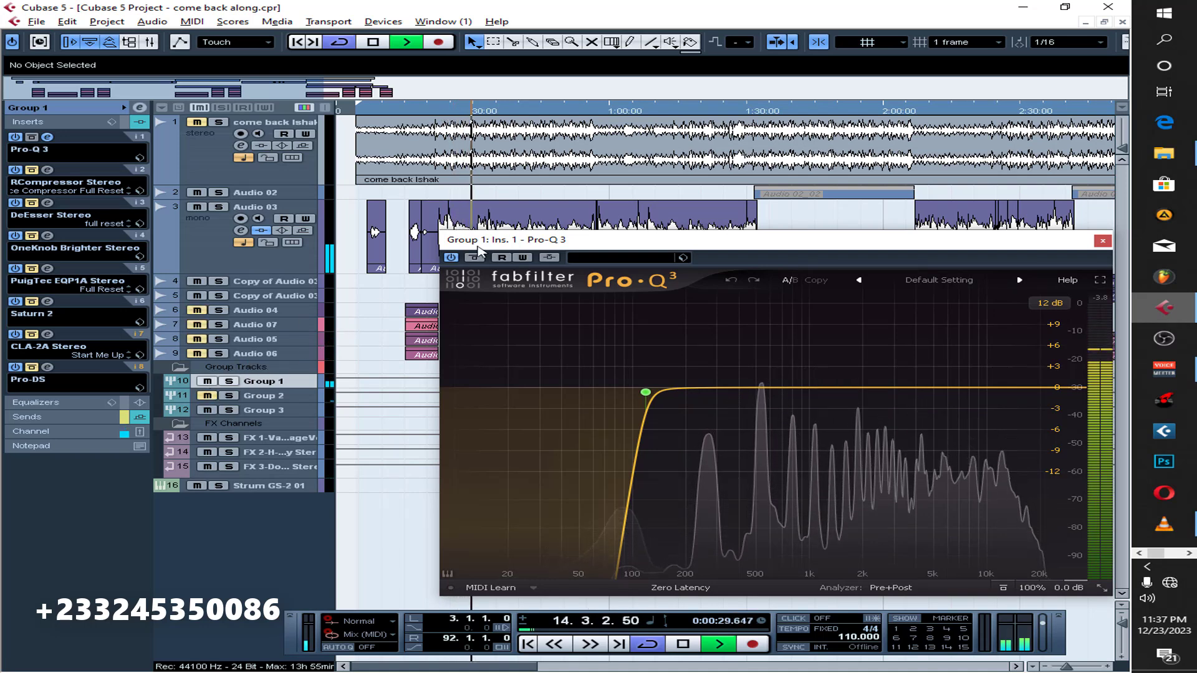
# Compare the playing vocal with Pro-Q 3 switched off and on, with its window moved clear of the Audio 03 clips.
pyautogui.moveTo(534, 246); pyautogui.dragTo(479, 284)
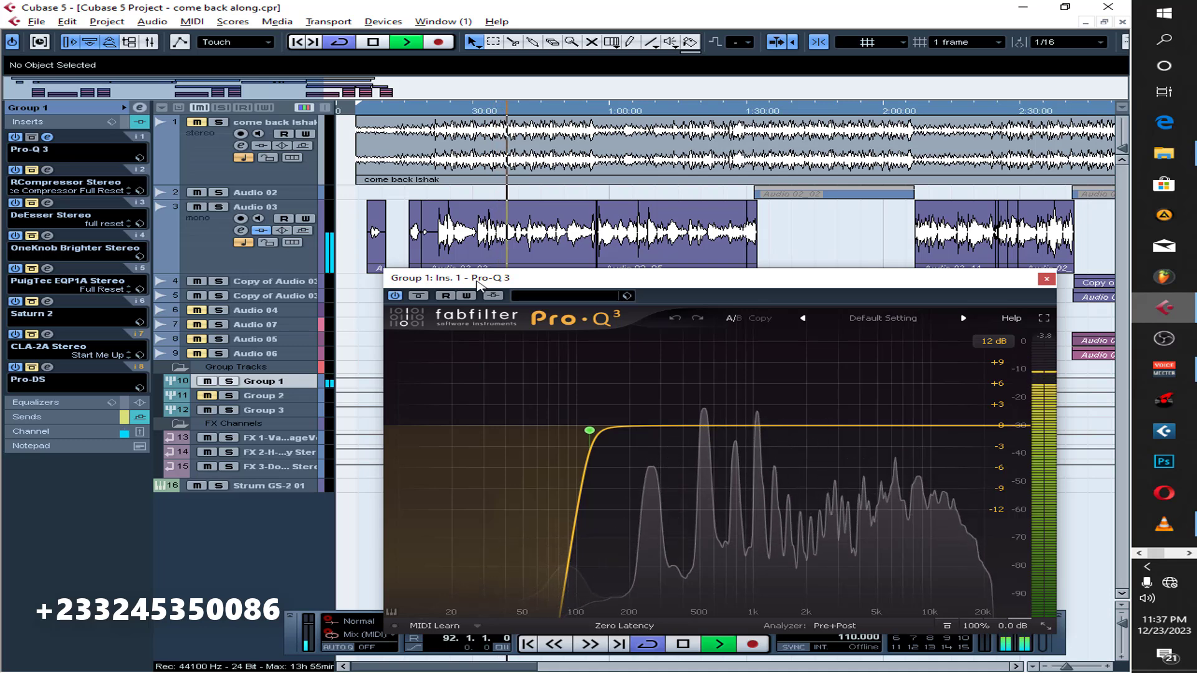
pyautogui.click(396, 296)
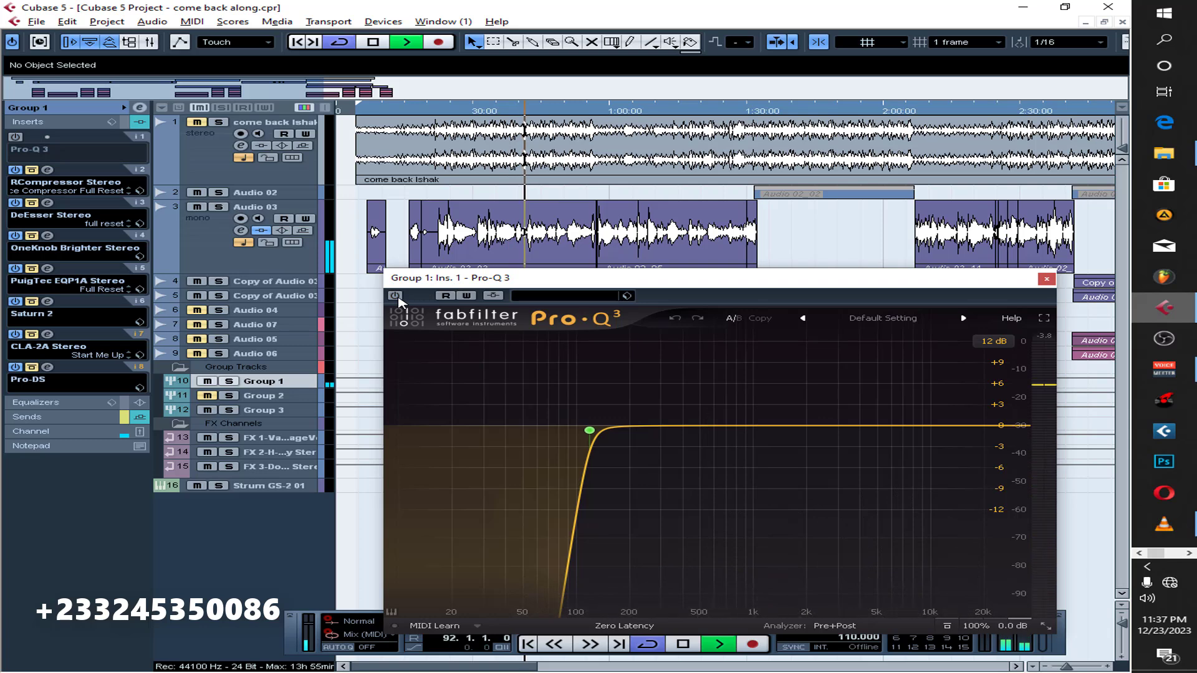
pyautogui.click(396, 296)
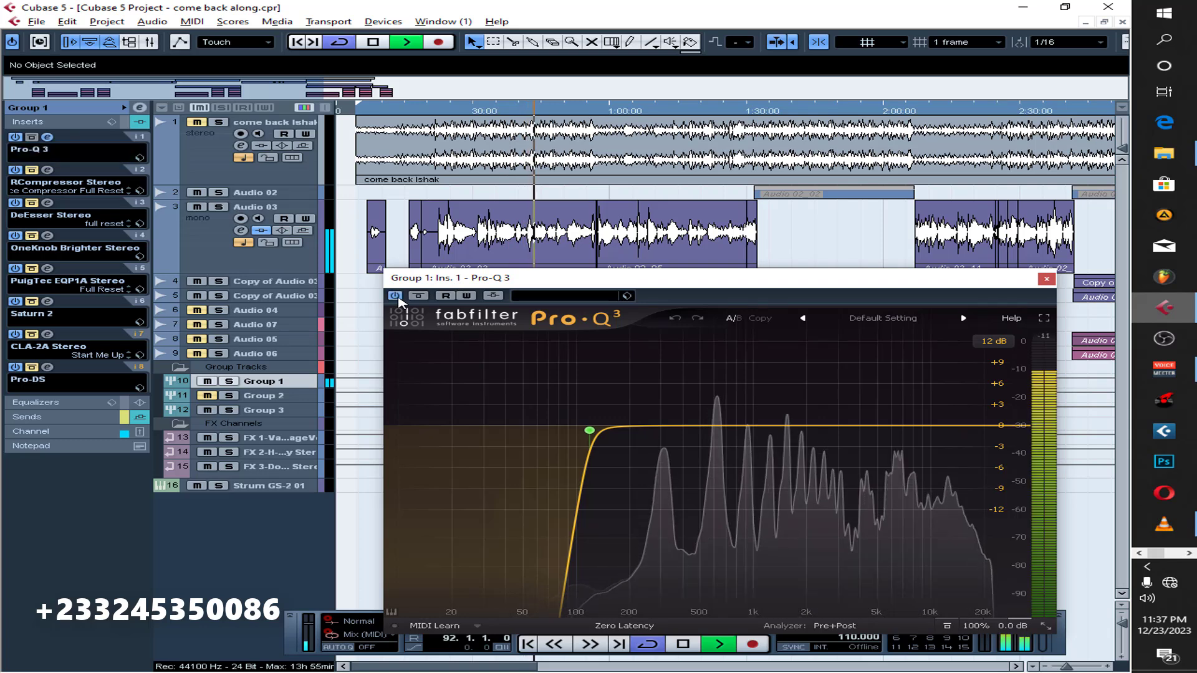
# Switch Pro-Q 3 off and back on once more during playback, stop the vocal, and close the plug-in.
pyautogui.click(395, 295)
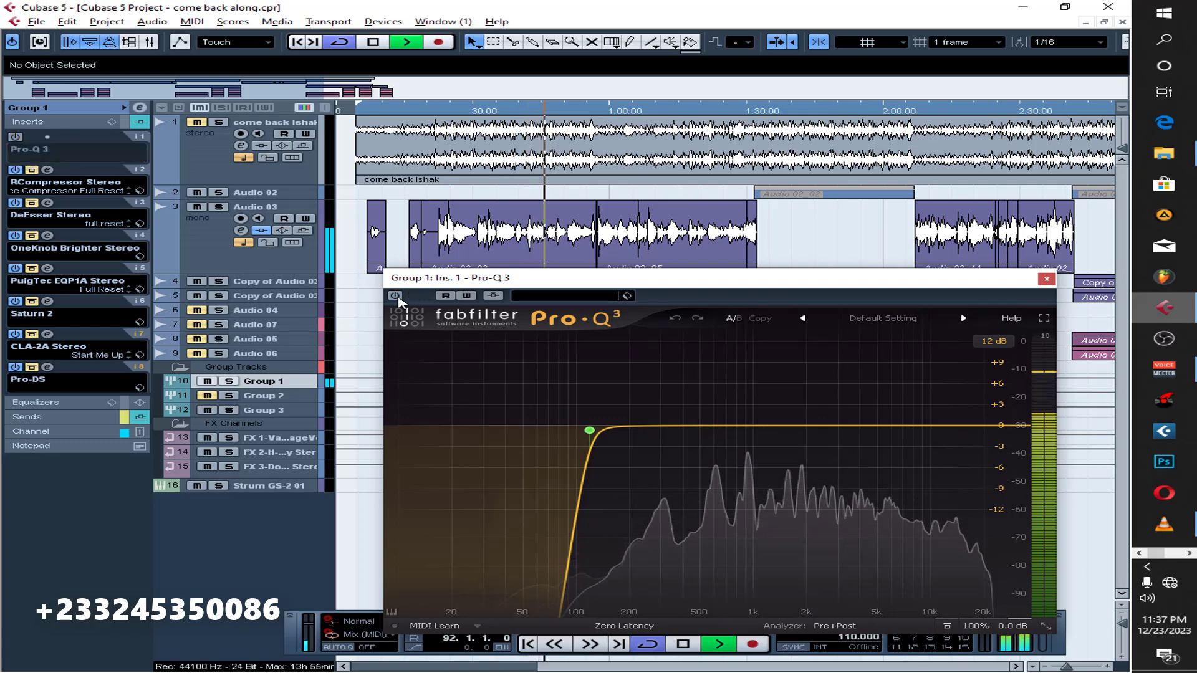
pyautogui.click(395, 296)
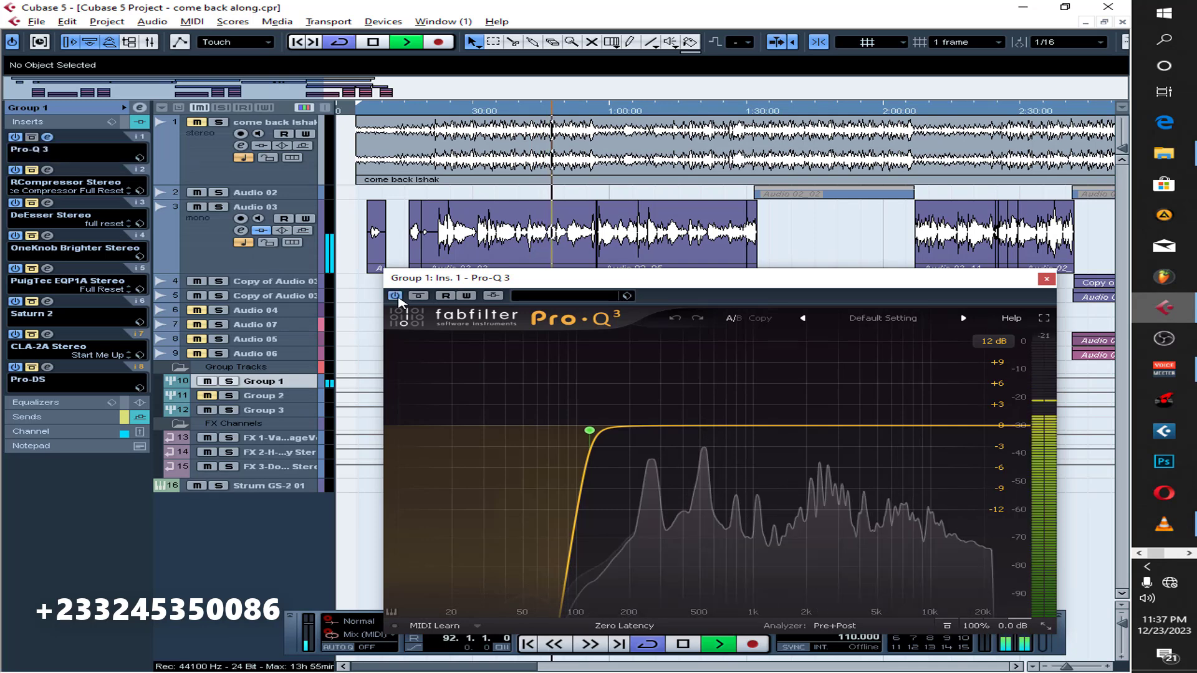
pyautogui.press('space')
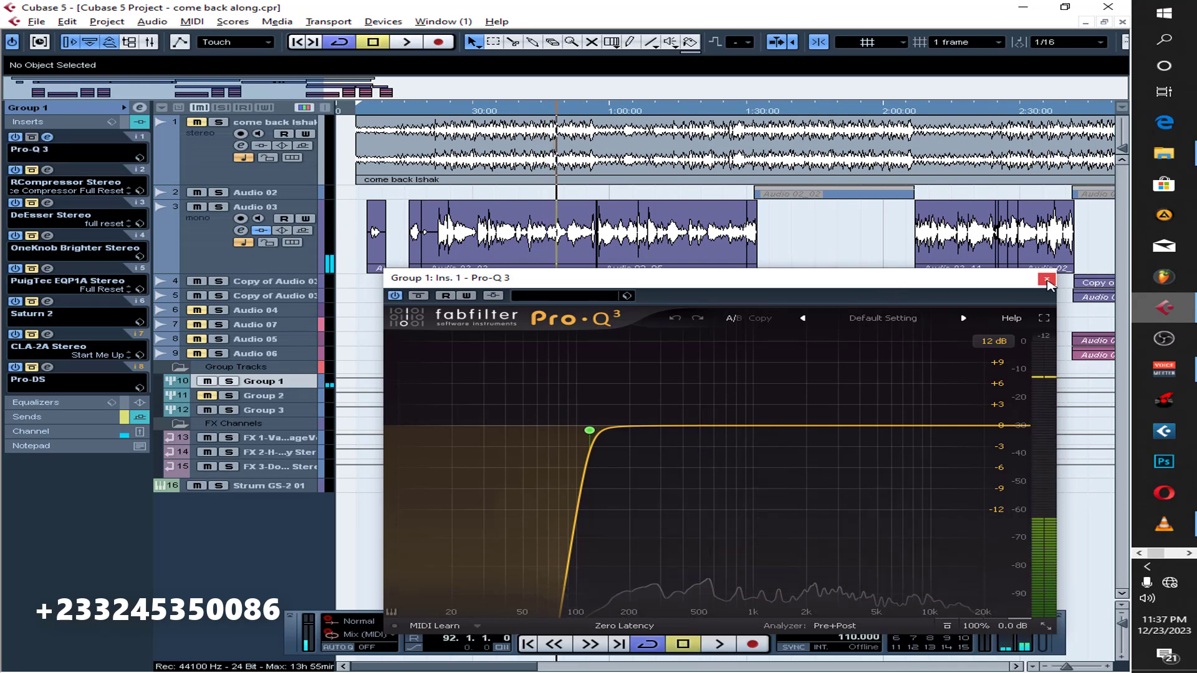
pyautogui.click(1045, 279)
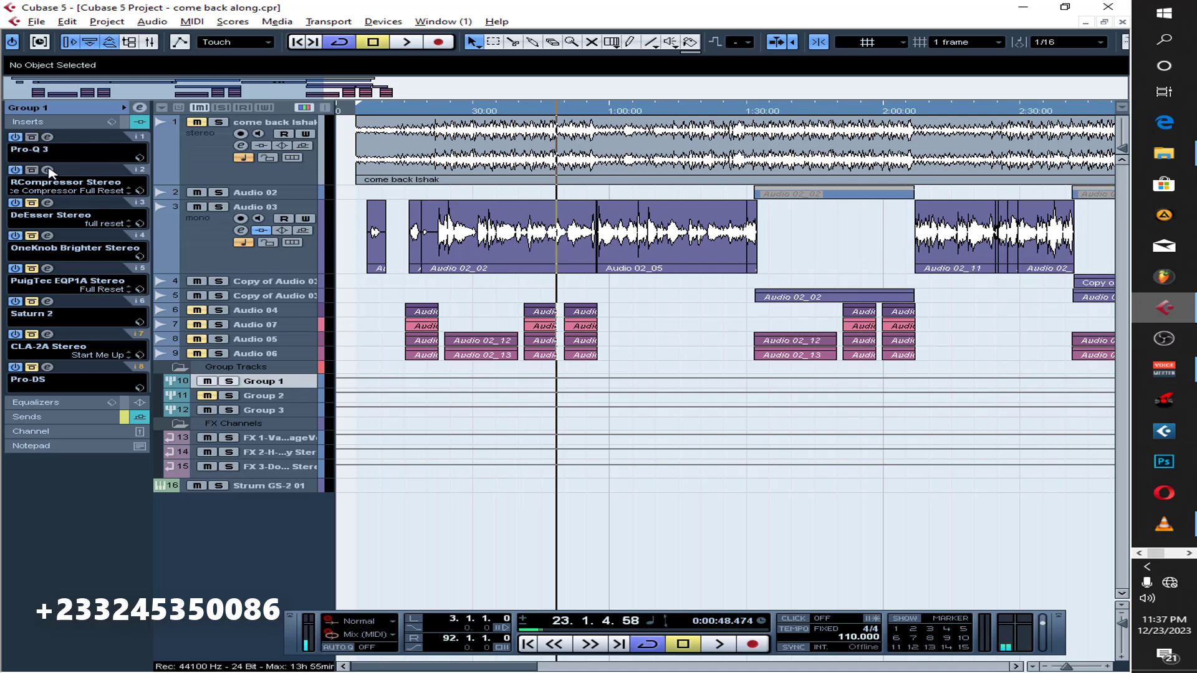
# Open RCompressor from Group 1's inserts, move it clear of the clips, and audition the vocal from about 0:22 with the compressor off.
pyautogui.click(48, 171)
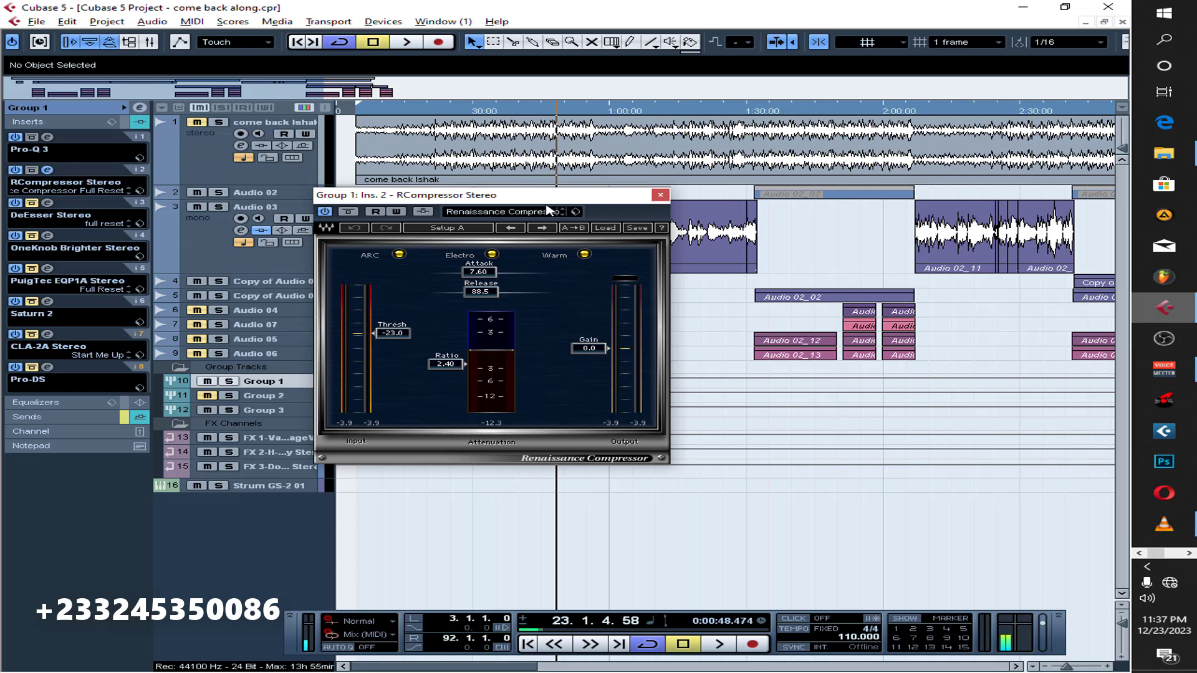
pyautogui.moveTo(539, 200); pyautogui.dragTo(889, 248)
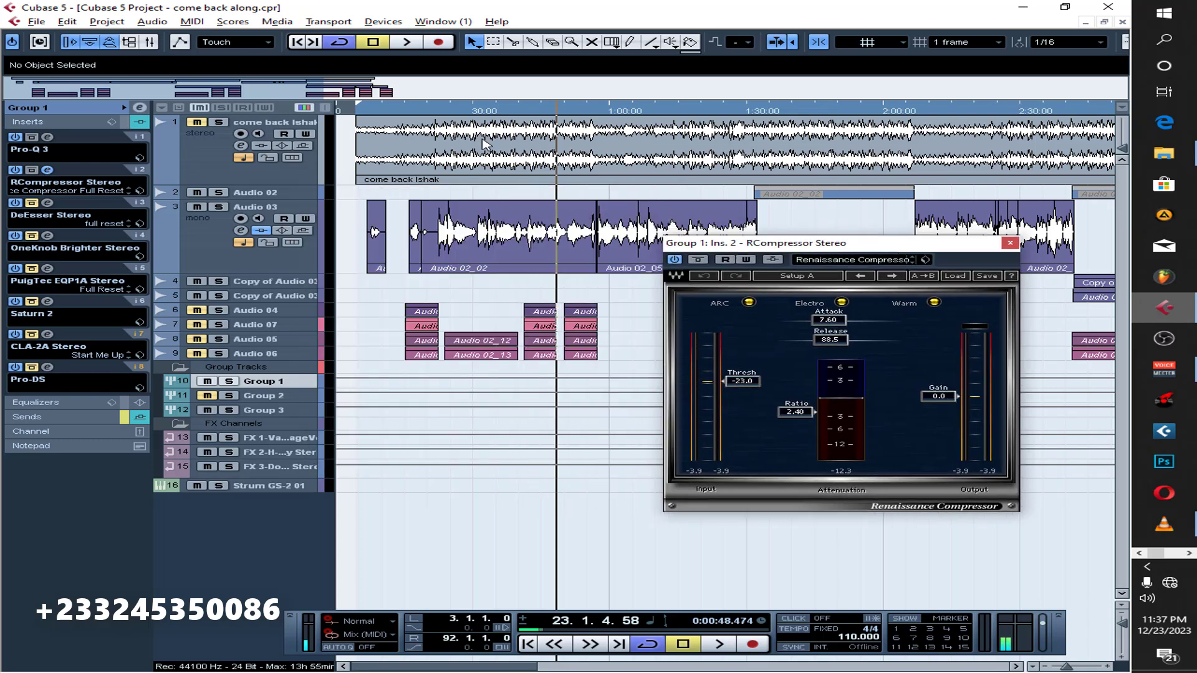
pyautogui.click(435, 110)
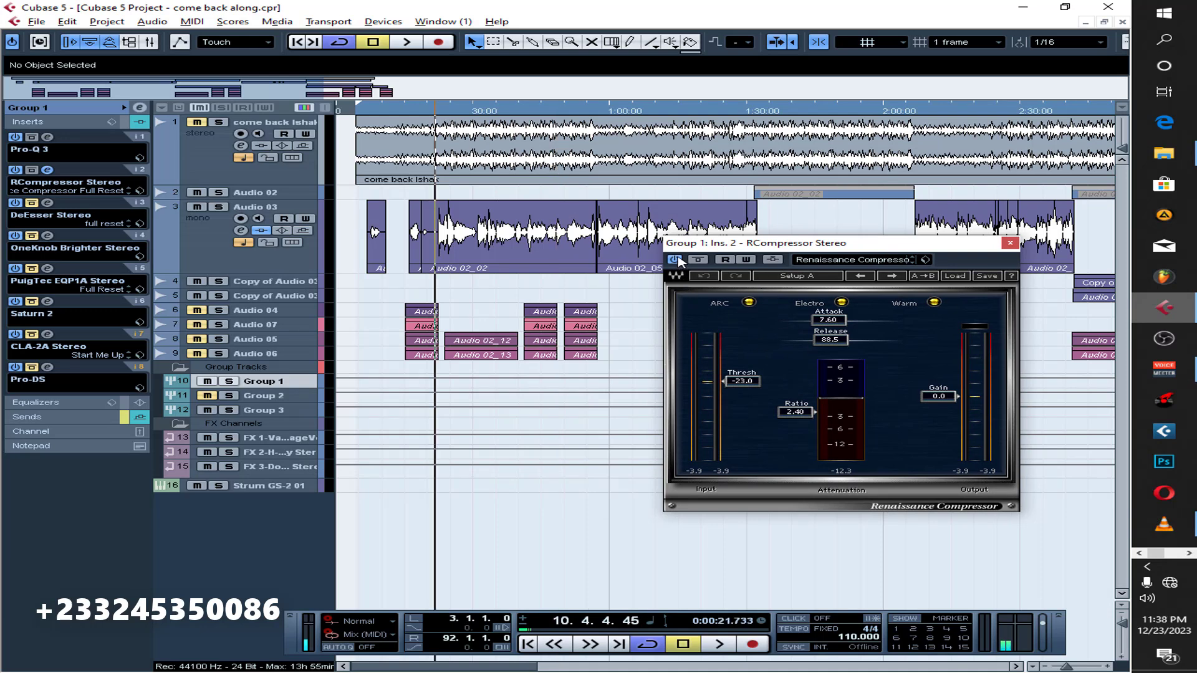
pyautogui.click(676, 260)
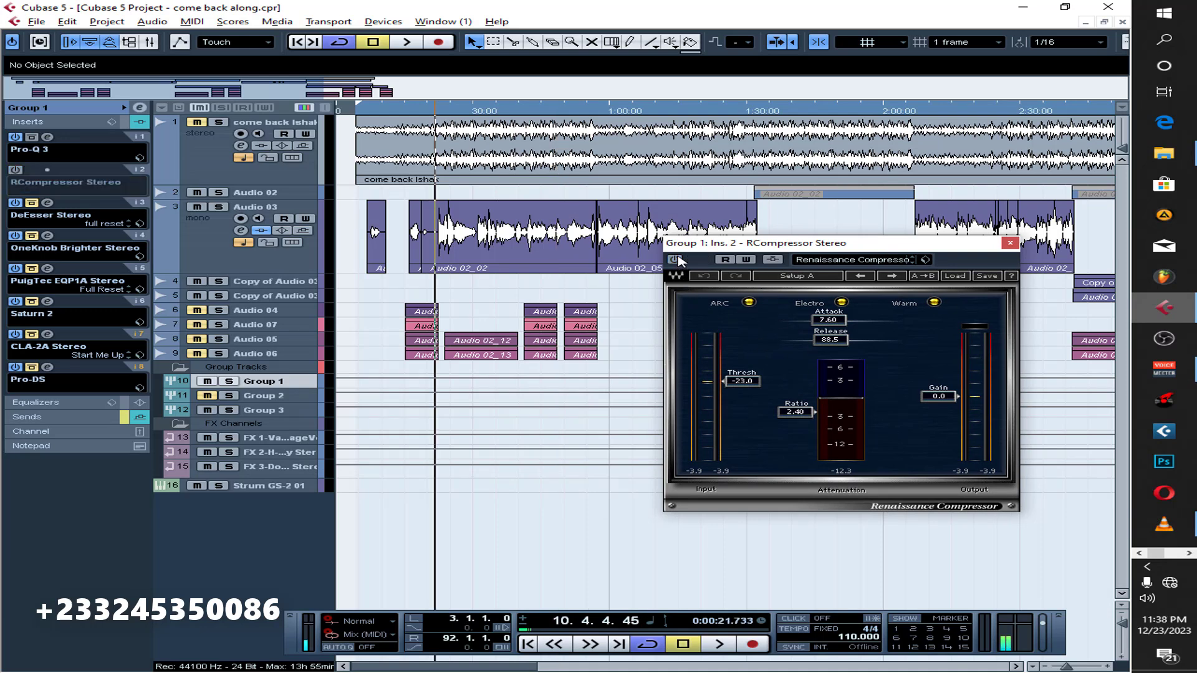
pyautogui.press('space')
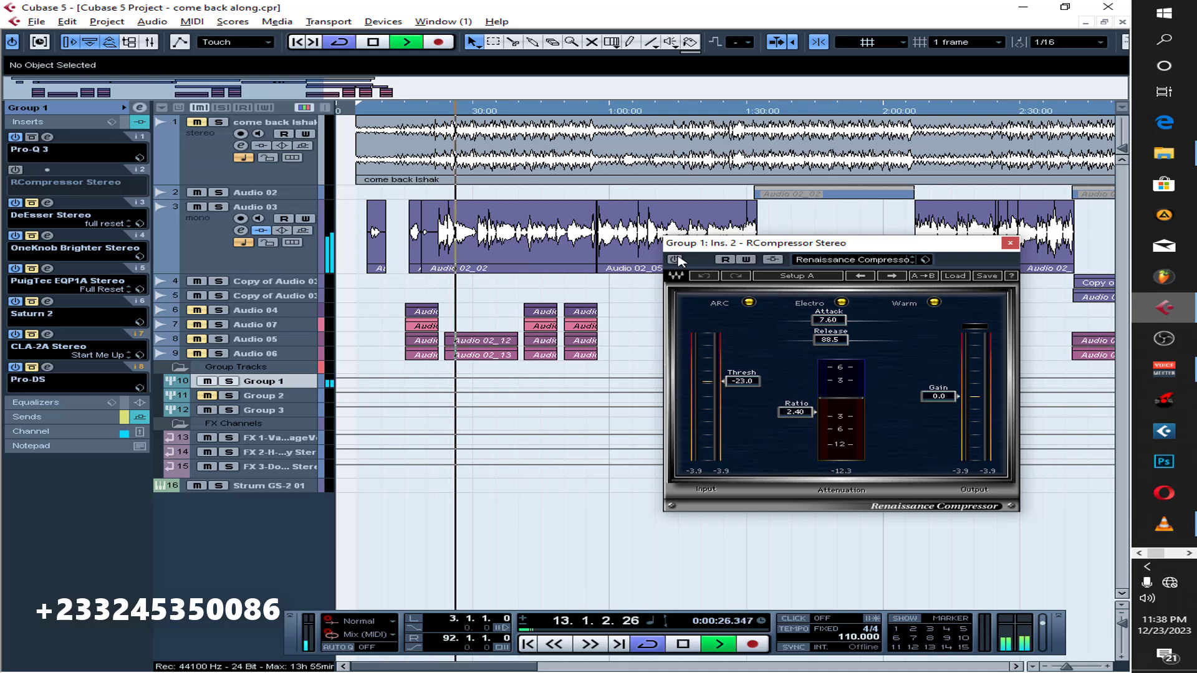
# Switch RCompressor back on during playback, stop after hearing the compressed vocal, and close the plug-in.
pyautogui.click(676, 259)
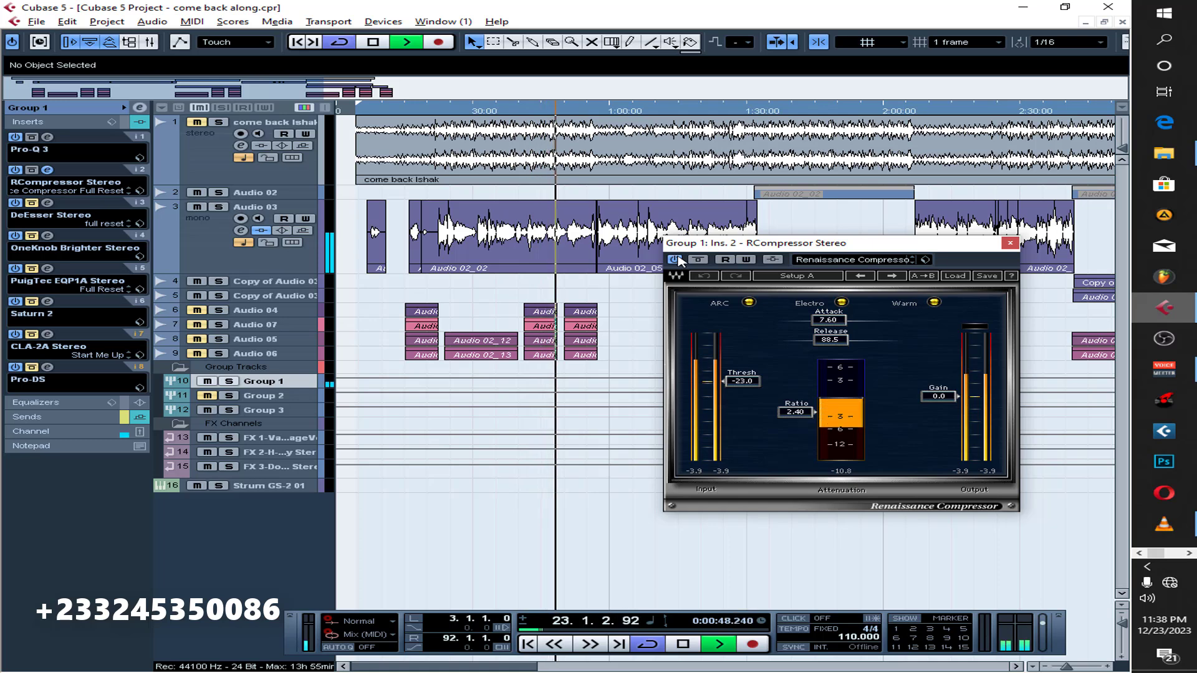
pyautogui.press('space')
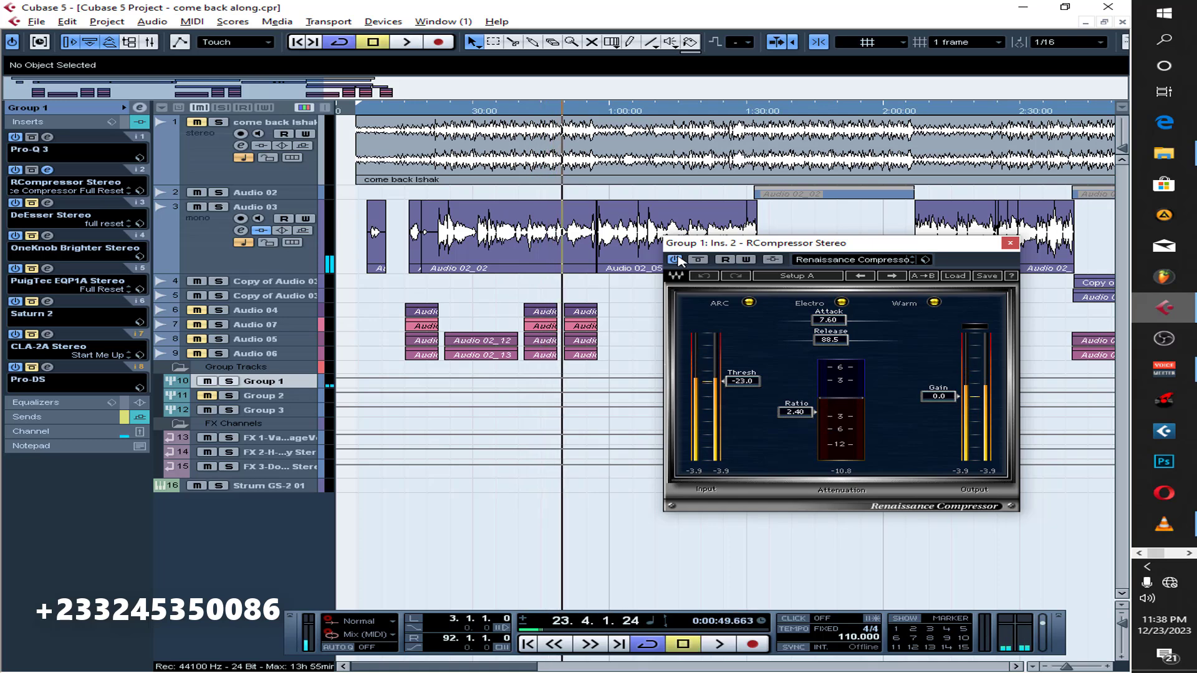
pyautogui.click(1010, 244)
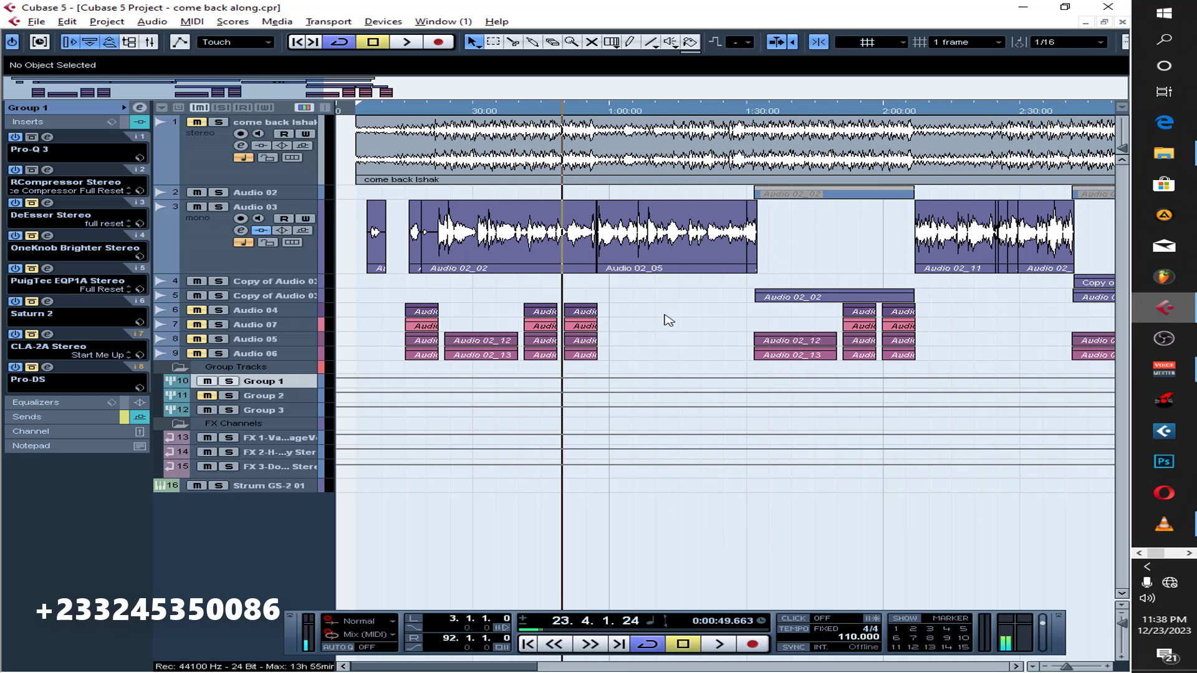
# Take the DeEsser on Group 1 out of bypass, and briefly reopen RCompressor to review its settings.
pyautogui.click(35, 203)
pyautogui.click(47, 170)
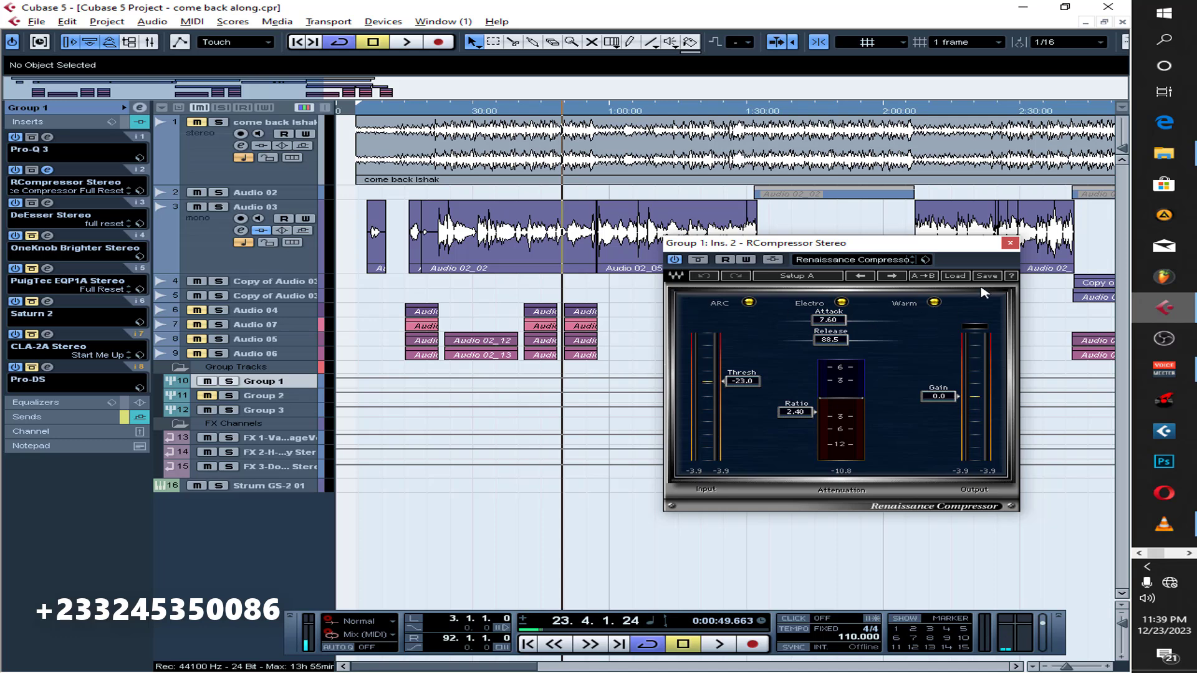
pyautogui.click(1010, 243)
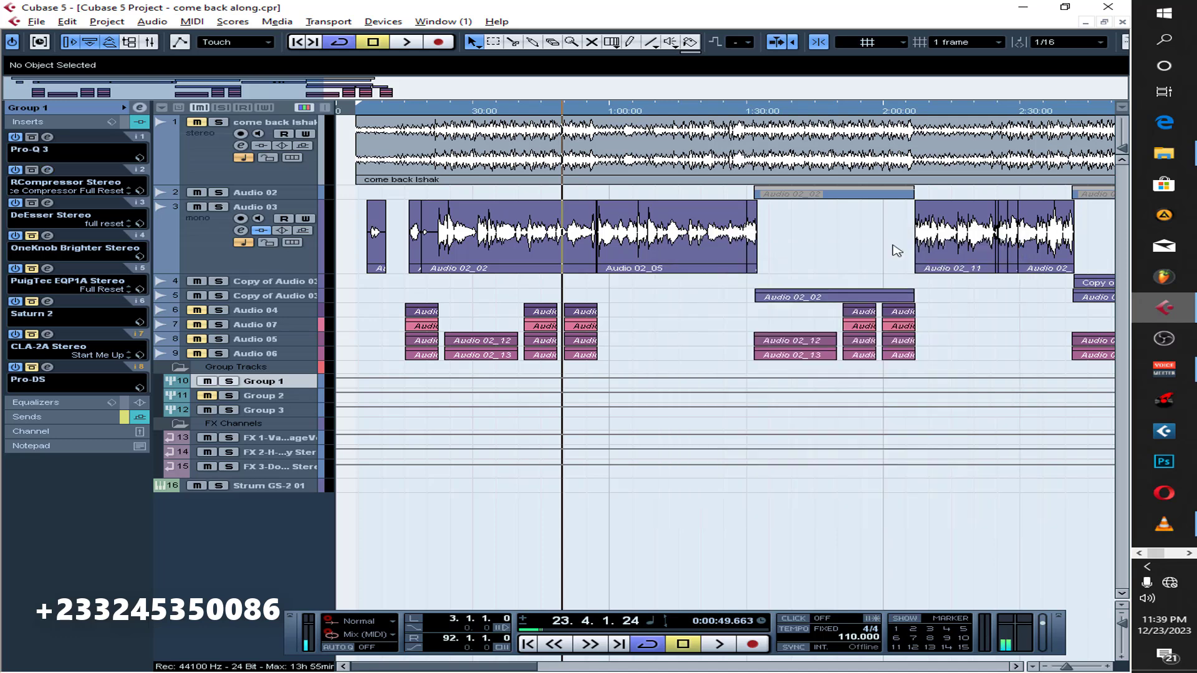
# Open the DeEsser from Group 1's inserts and audition the vocal through it from about 0:23.
pyautogui.click(53, 206)
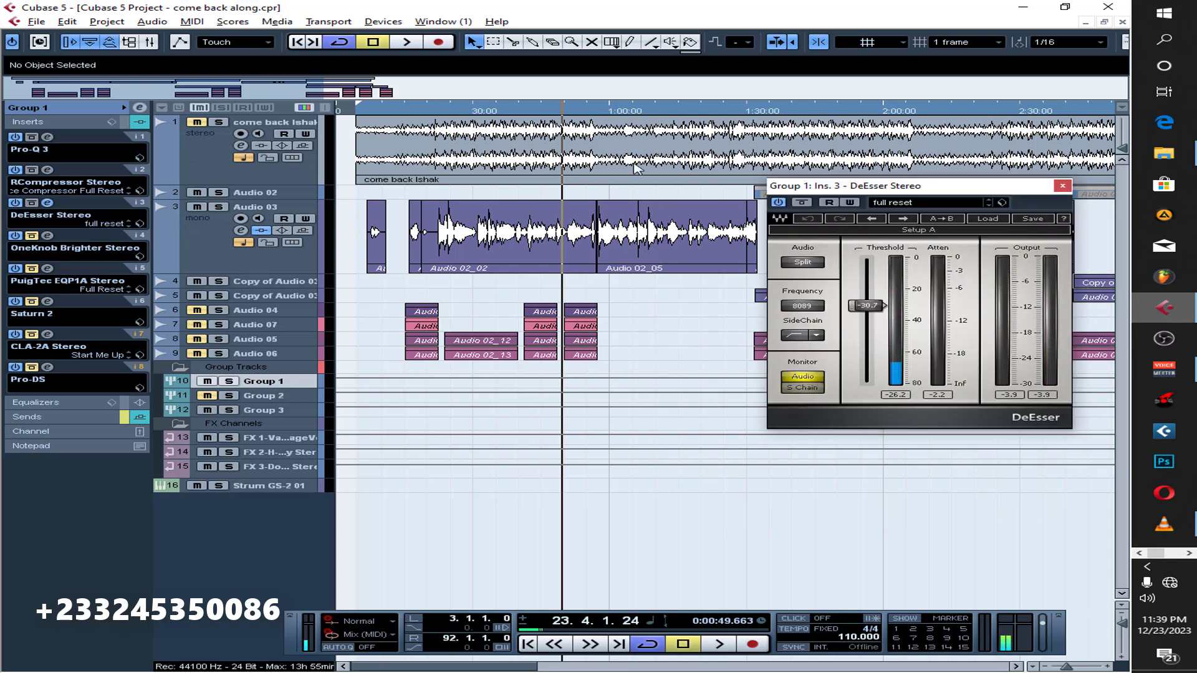
pyautogui.click(440, 114)
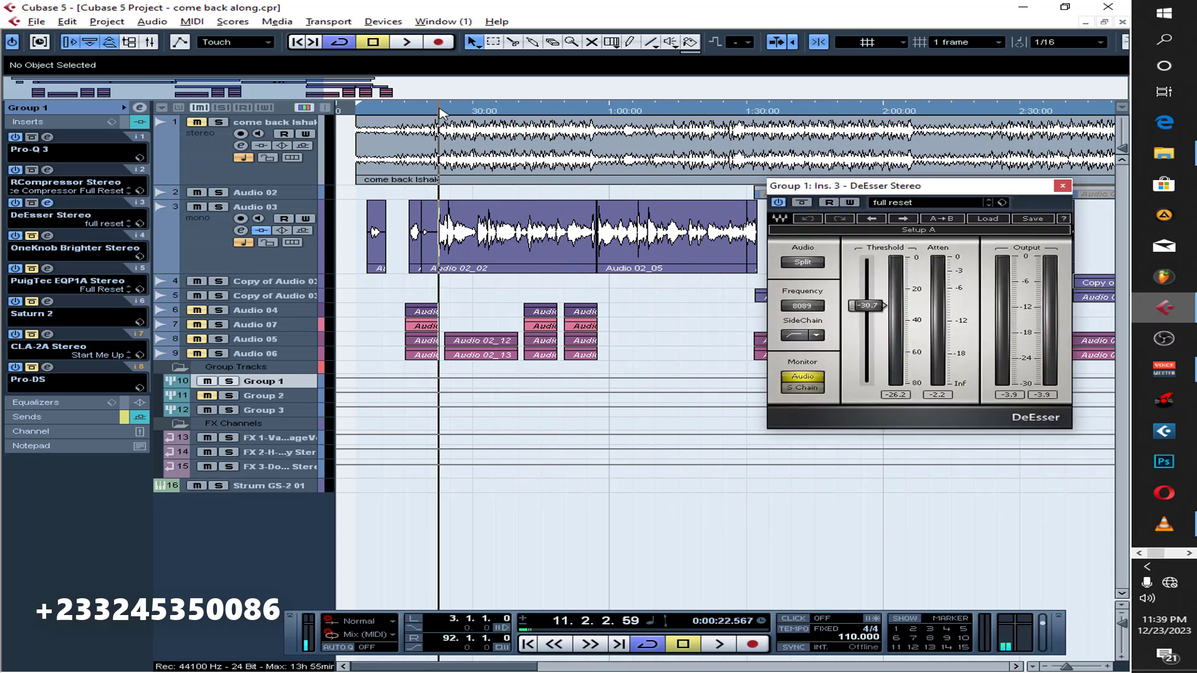
pyautogui.press('space')
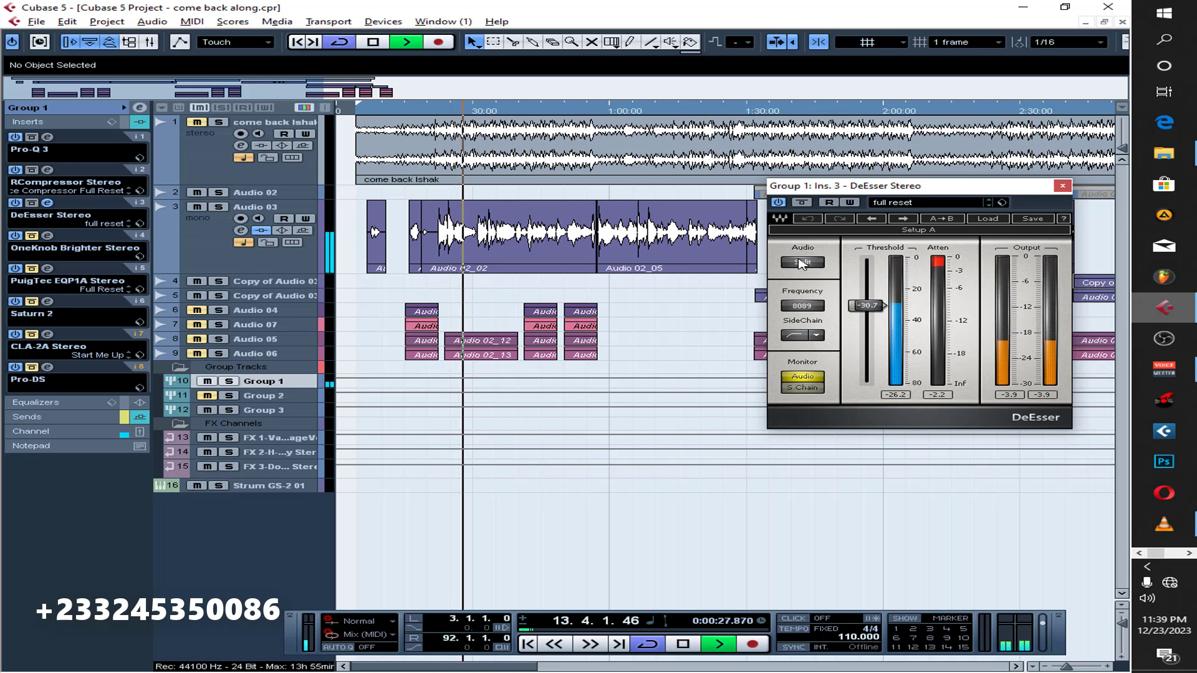
pyautogui.press('space')
# Replay the vocal from about 0:26 with the DeEsser off and then on, stop playback, and close the plug-in.
pyautogui.press('KP_Subtract')
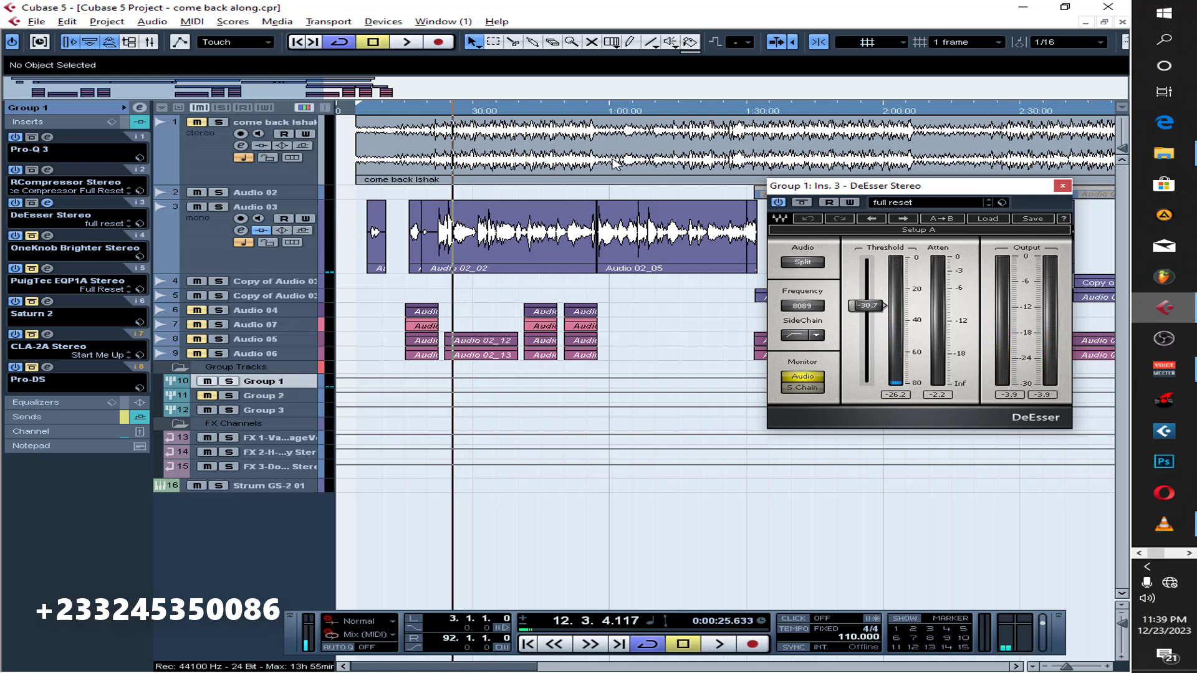
pyautogui.click(778, 203)
pyautogui.press('space')
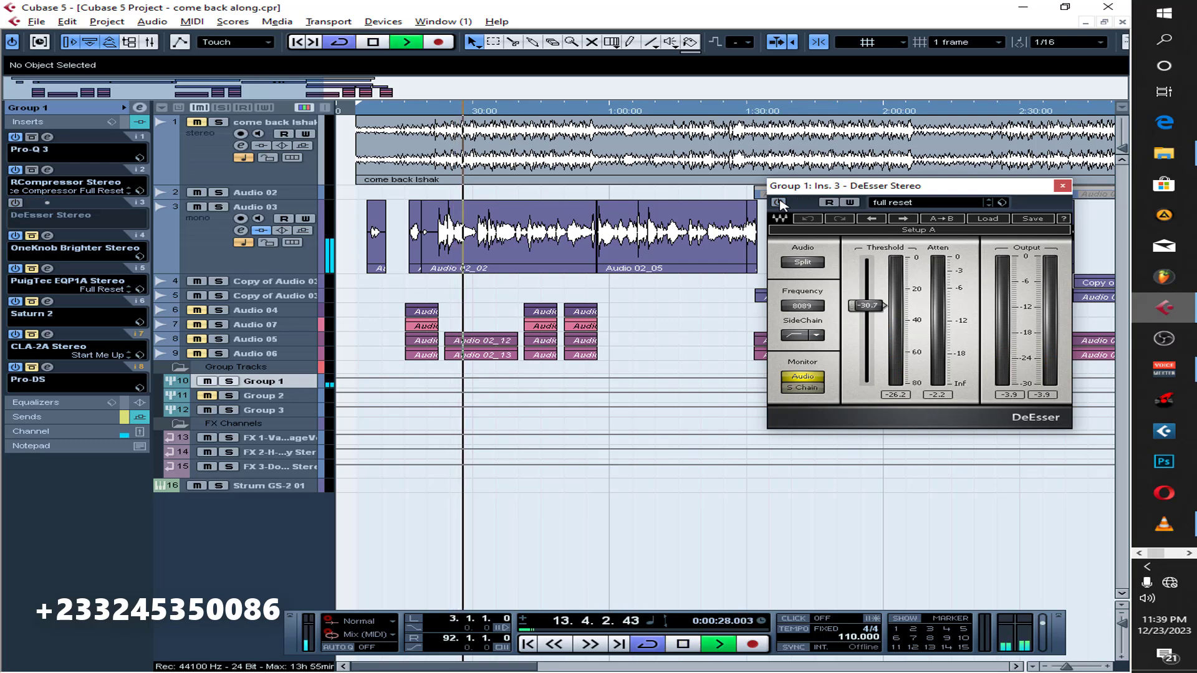
pyautogui.click(778, 203)
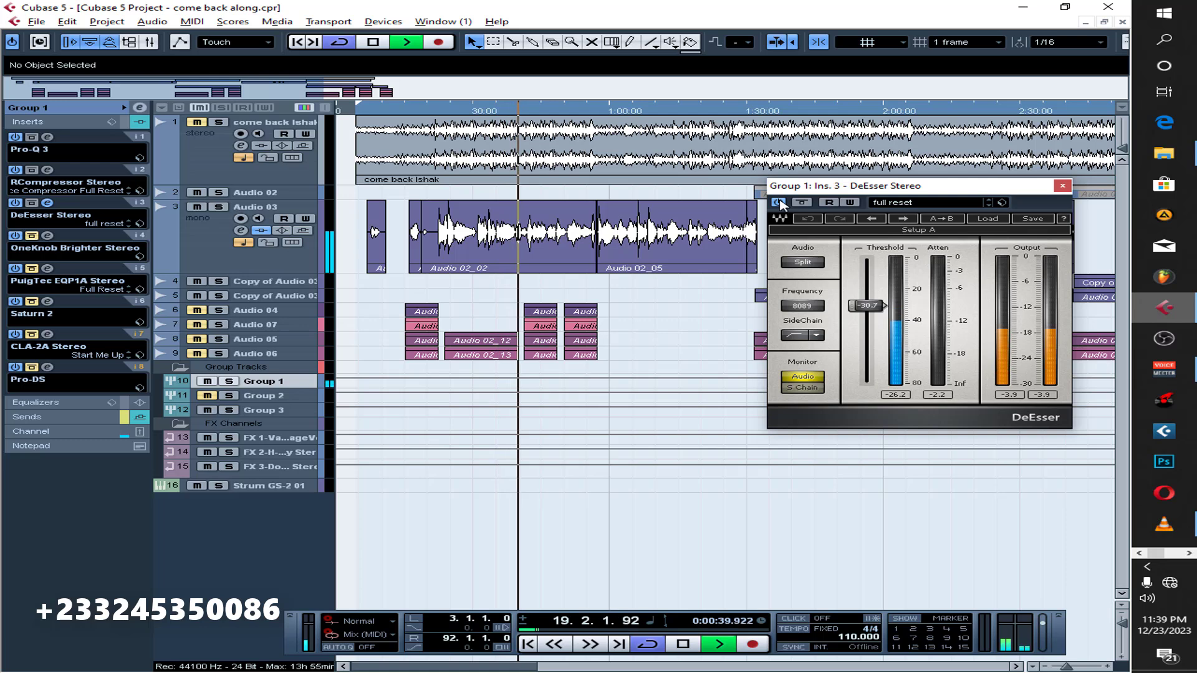
pyautogui.press('space')
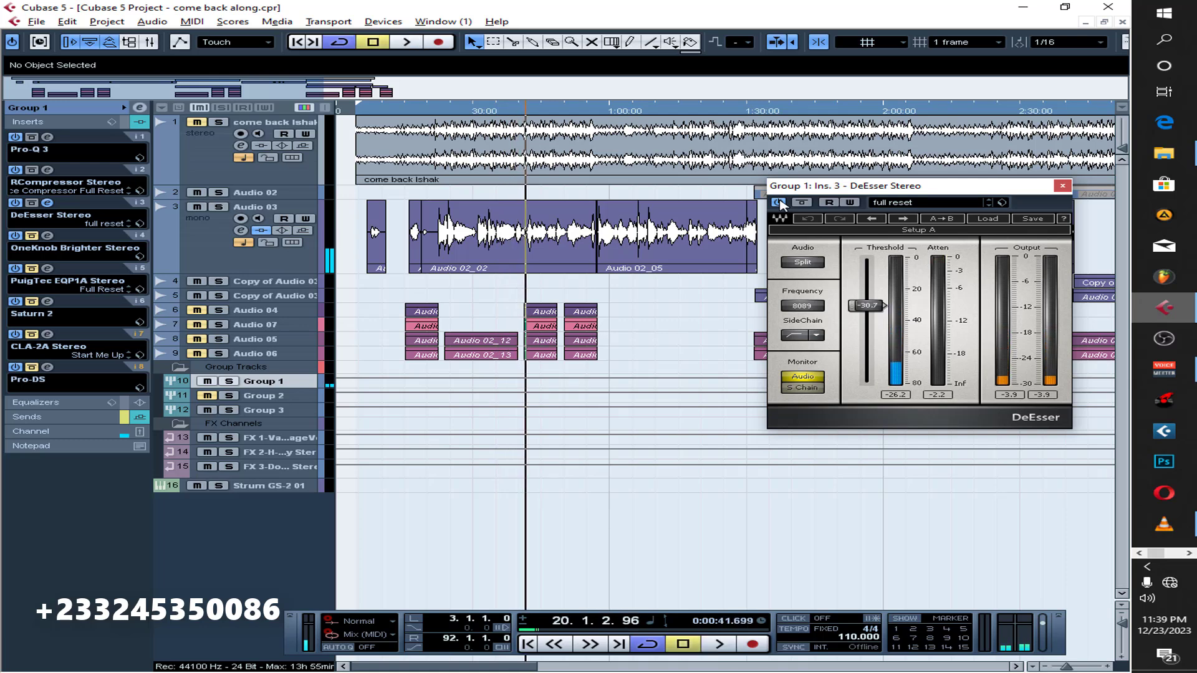
pyautogui.click(47, 203)
# Take OneKnob Brighter out of bypass, open it, and play the vocal through it from about 0:42.
pyautogui.click(32, 237)
pyautogui.click(48, 237)
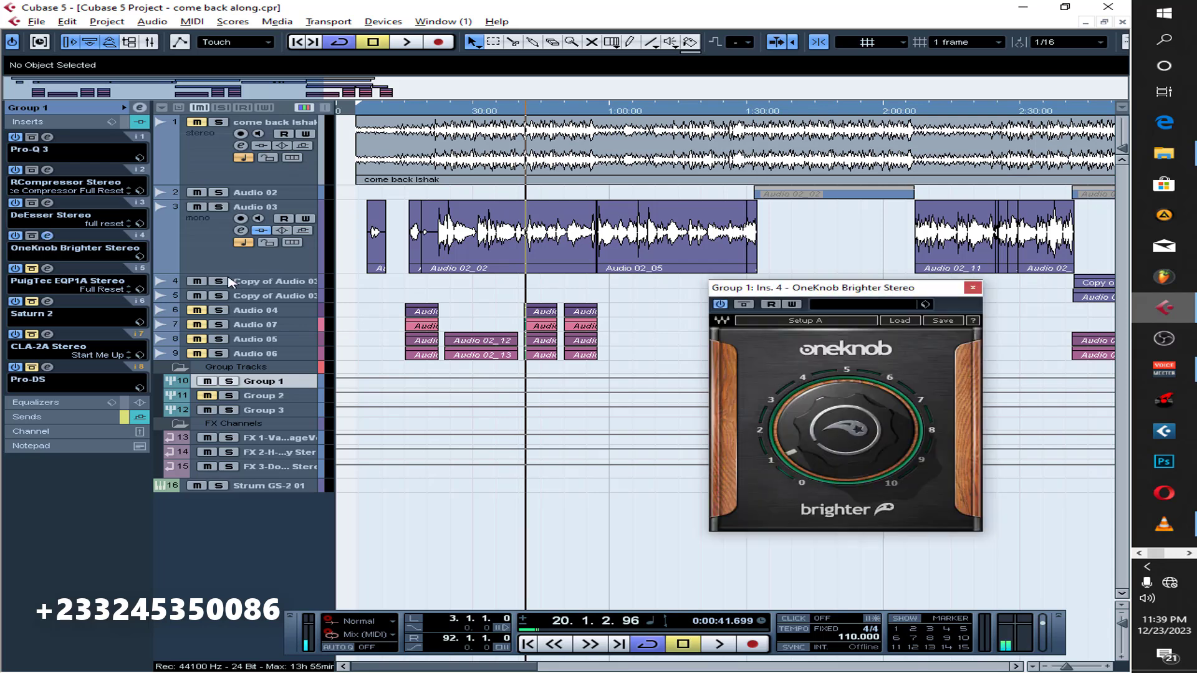
pyautogui.click(827, 446)
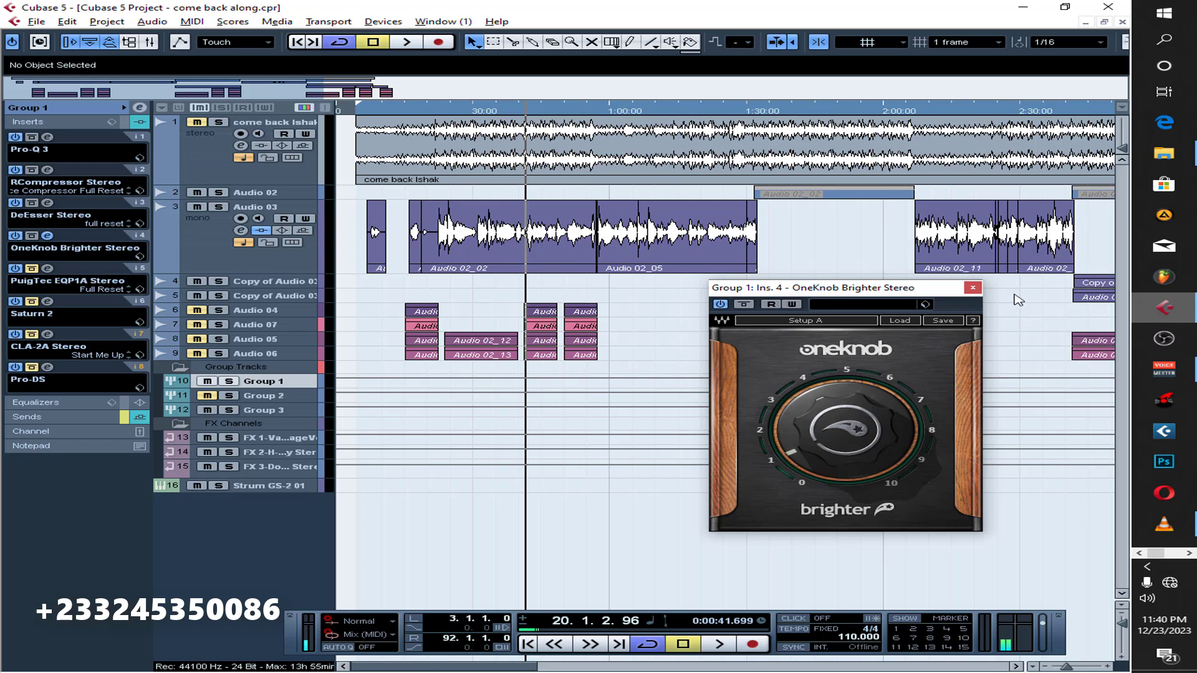
pyautogui.moveTo(863, 450)
pyautogui.press('space')
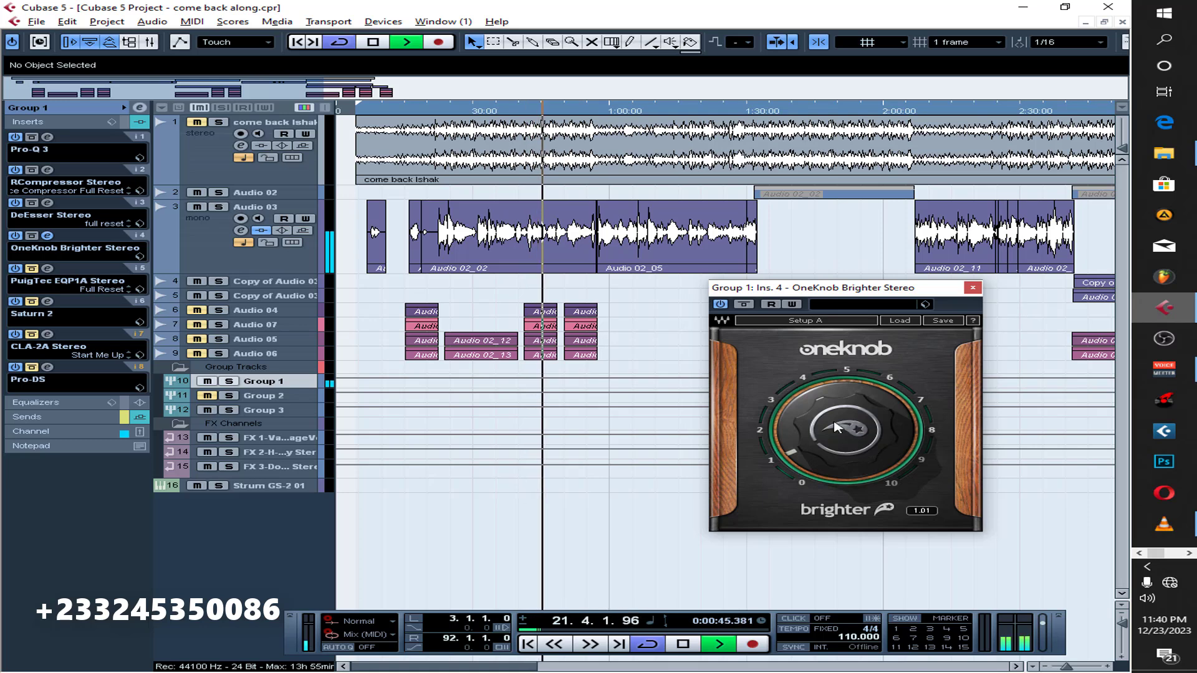
# Compare the playing vocal with OneKnob Brighter off and on, close the plug-in, and stop playback.
pyautogui.click(719, 304)
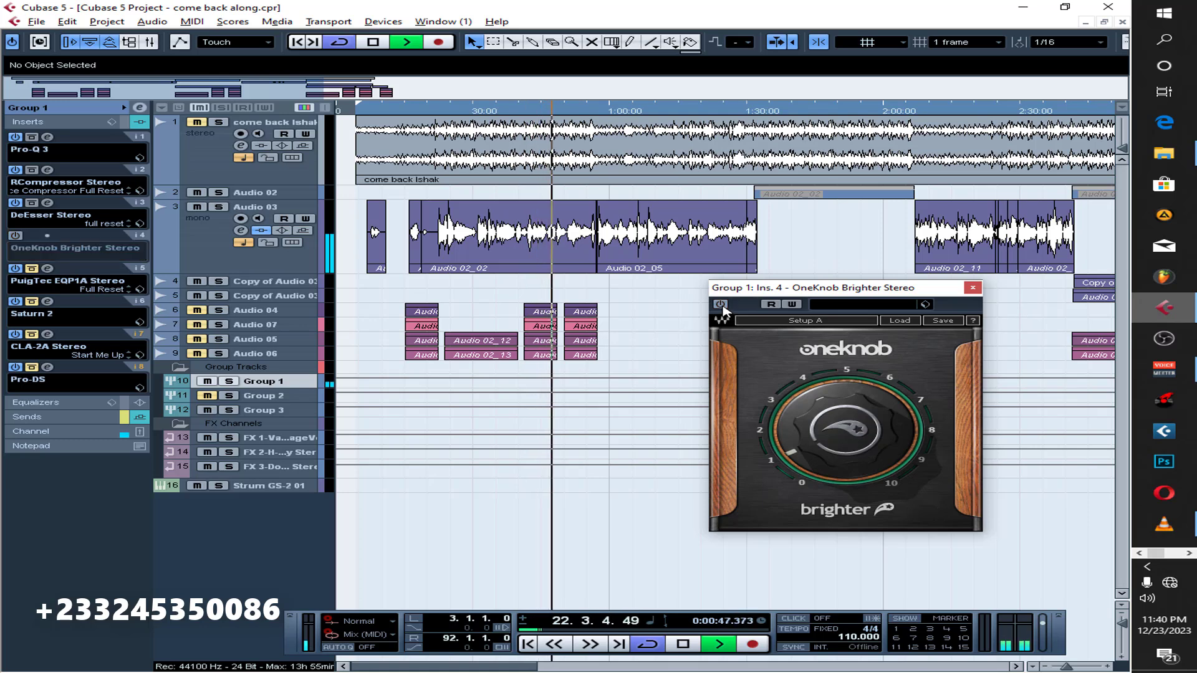
pyautogui.click(719, 304)
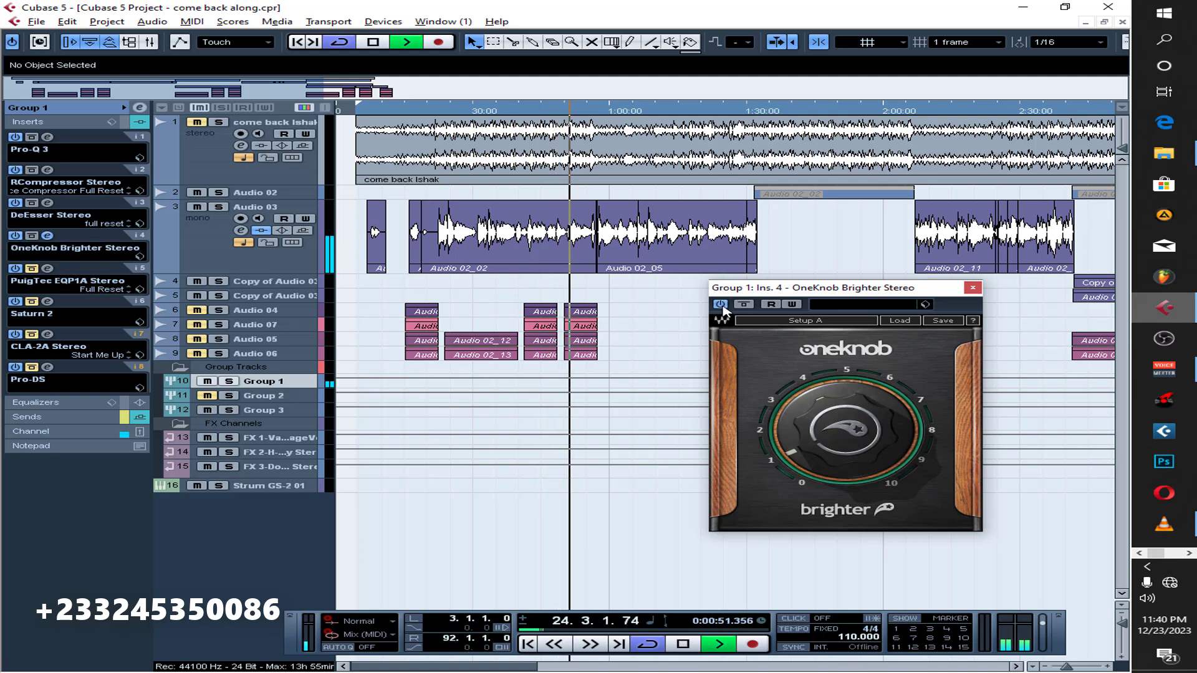
pyautogui.press('Escape')
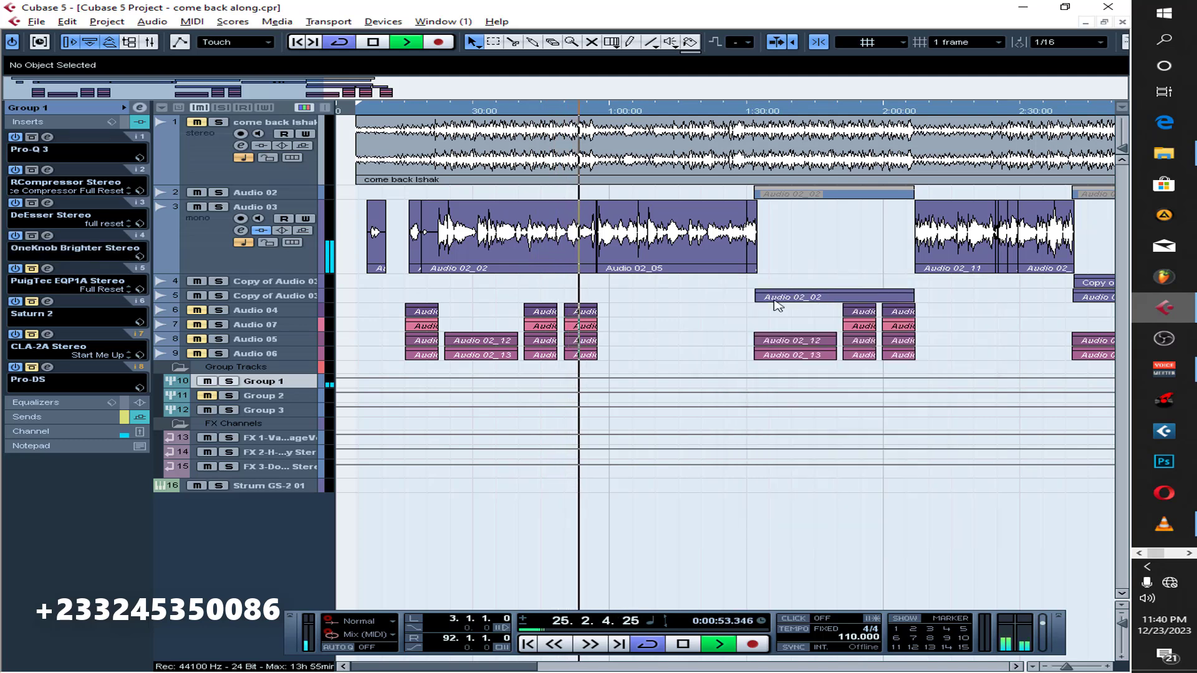
pyautogui.press('space')
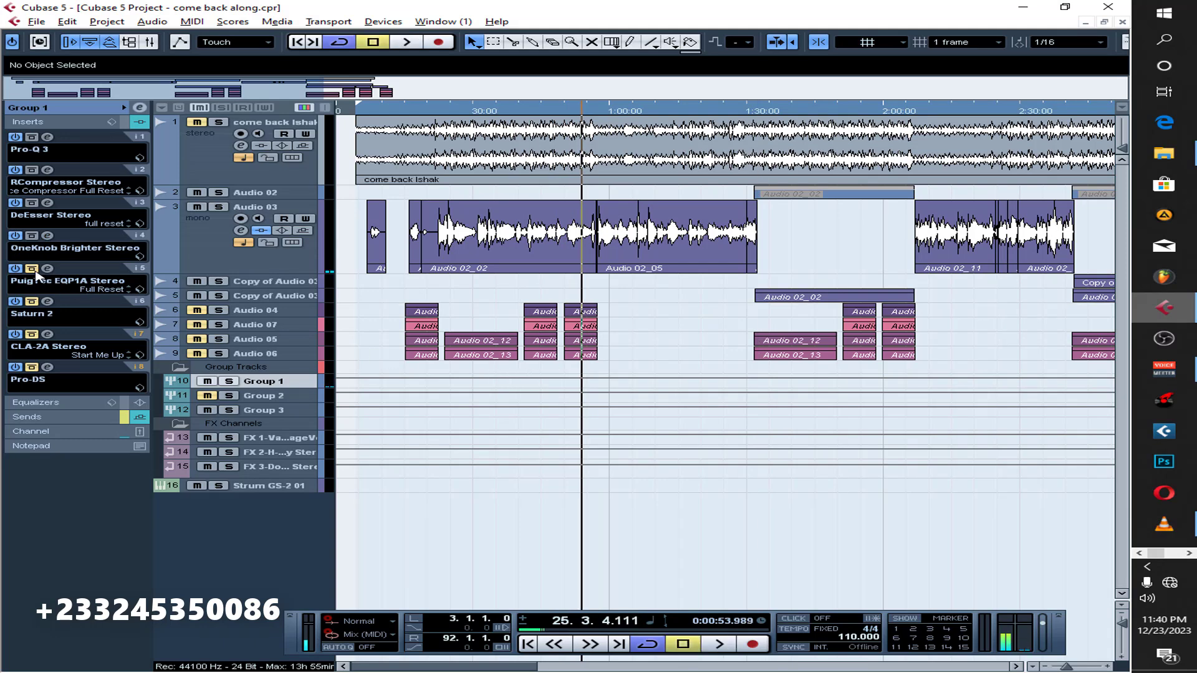
# Take PuigTec EQP1A out of bypass, open it to review its boost and attenuation knobs, and play the vocal from about 0:22.
pyautogui.click(47, 269)
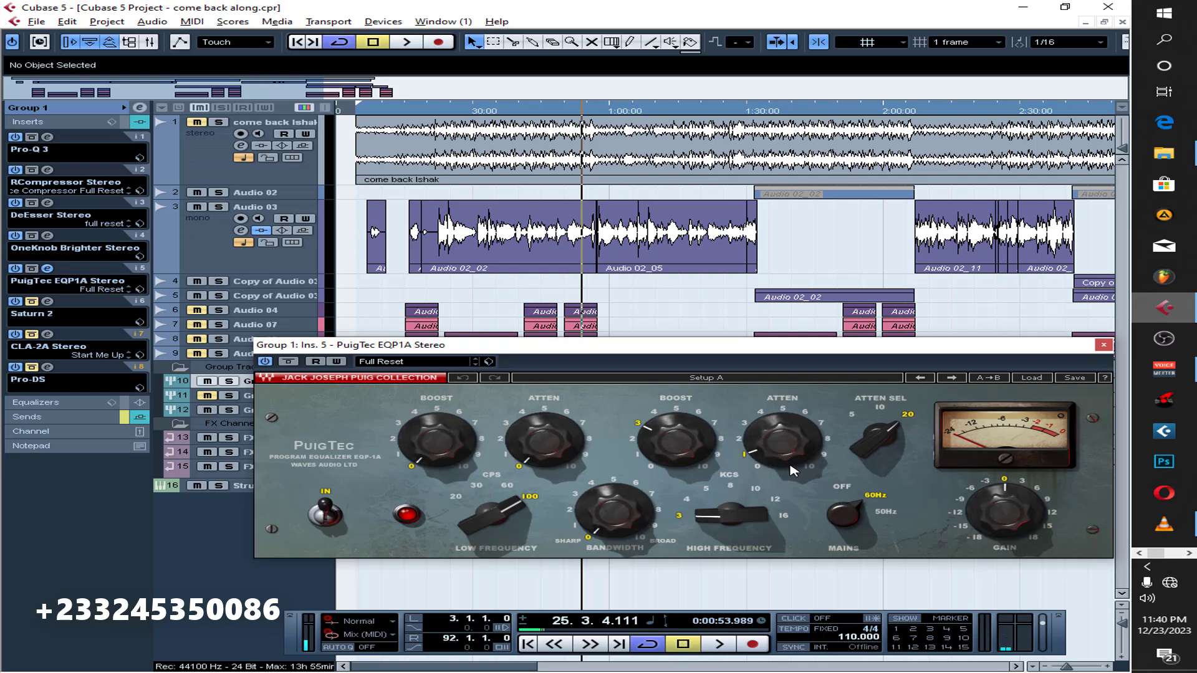
pyautogui.moveTo(775, 455)
pyautogui.moveTo(678, 447)
pyautogui.click(436, 114)
pyautogui.press('space')
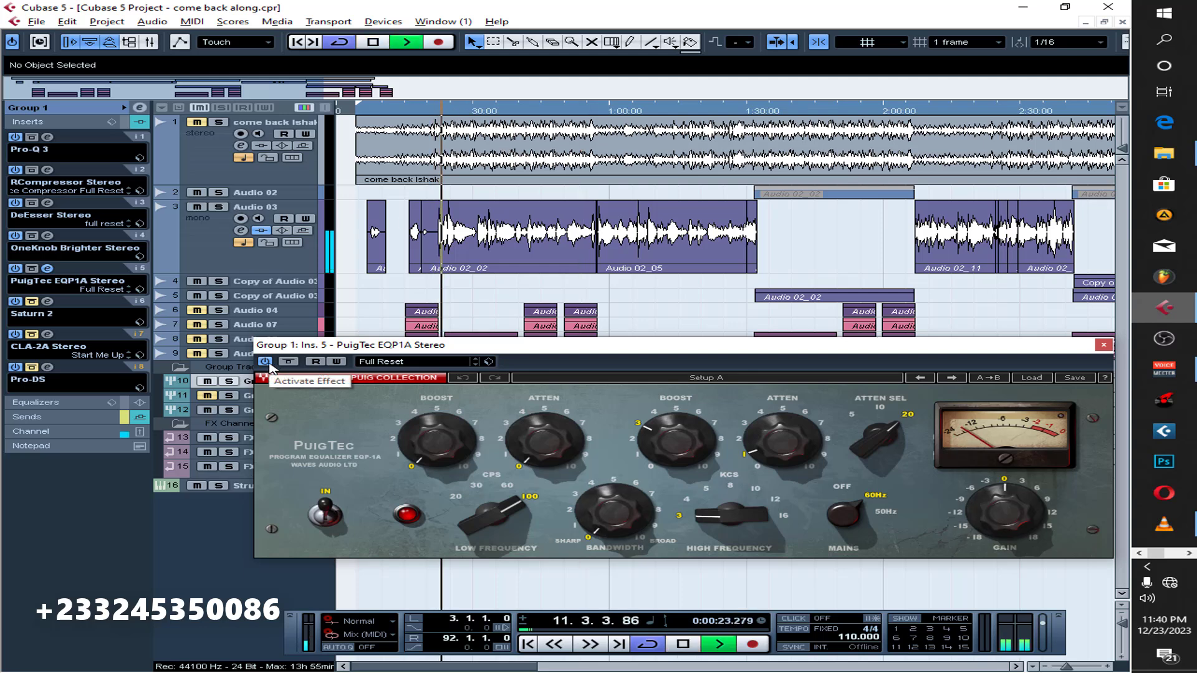
# Compare the playing vocal with PuigTec EQP1A off and on twice, stop playback, and close the plug-in.
pyautogui.click(267, 363)
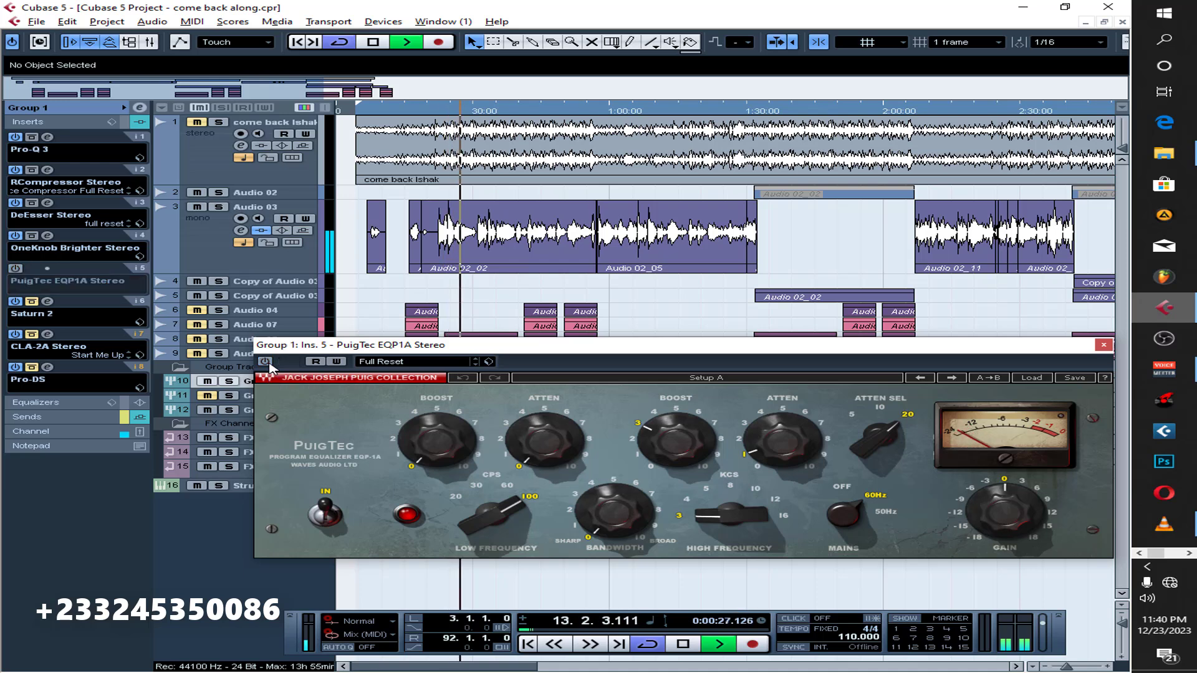
pyautogui.click(266, 362)
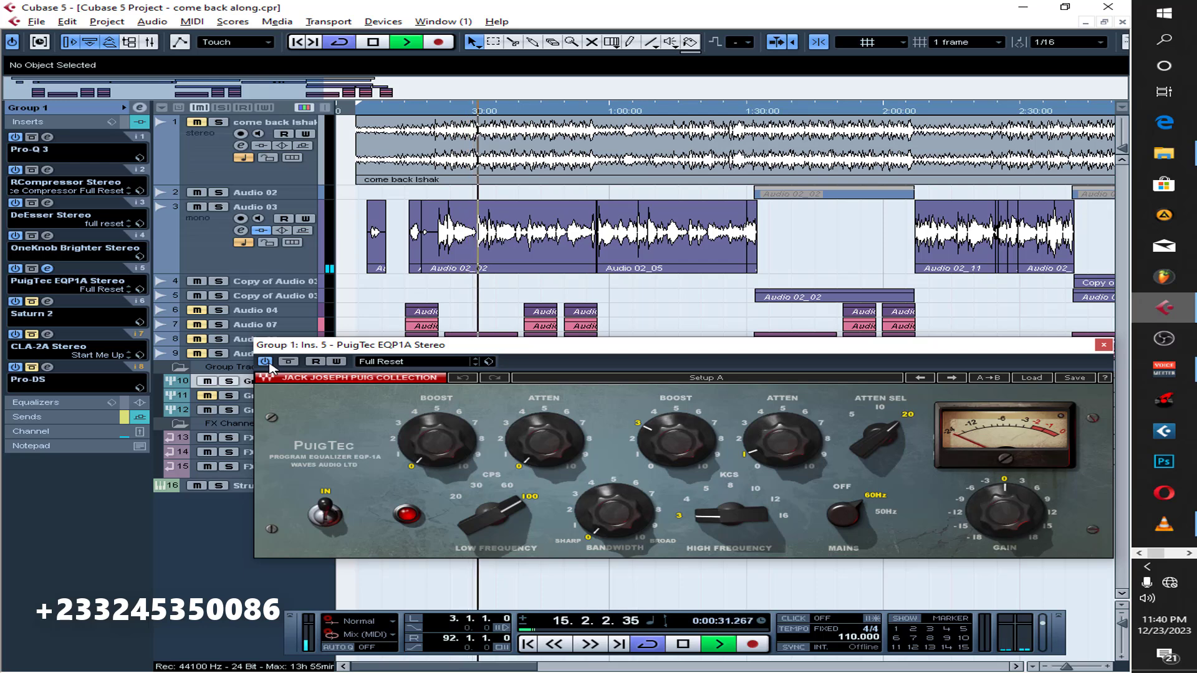
pyautogui.click(266, 362)
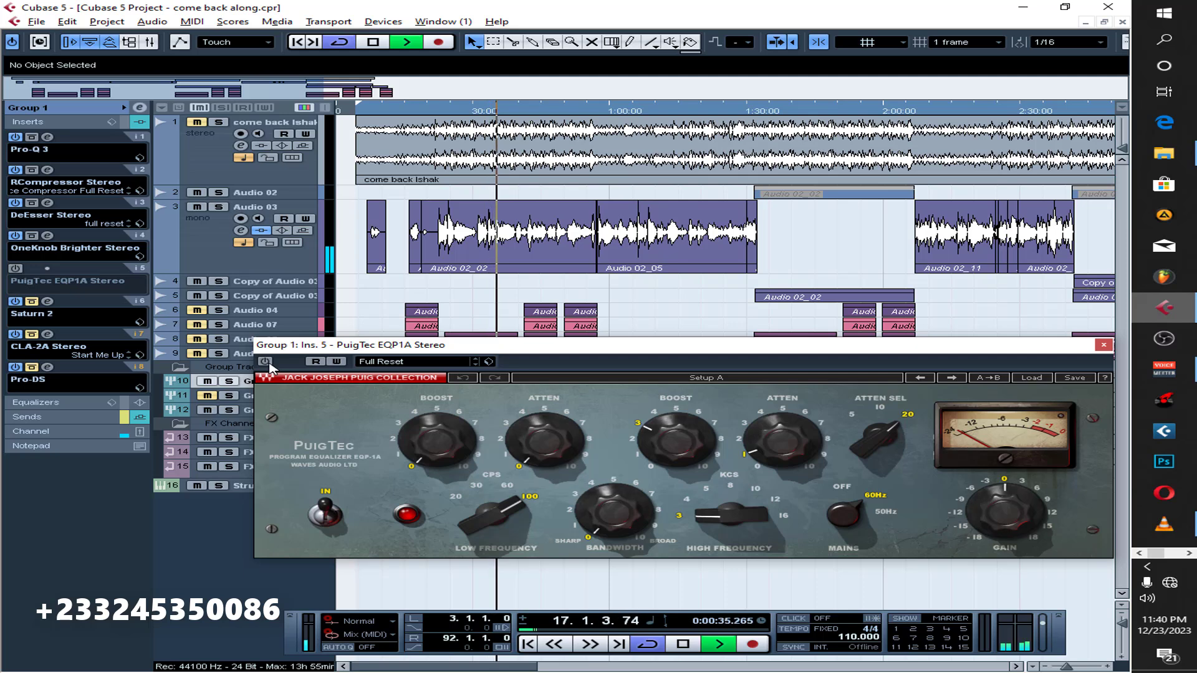
pyautogui.click(266, 362)
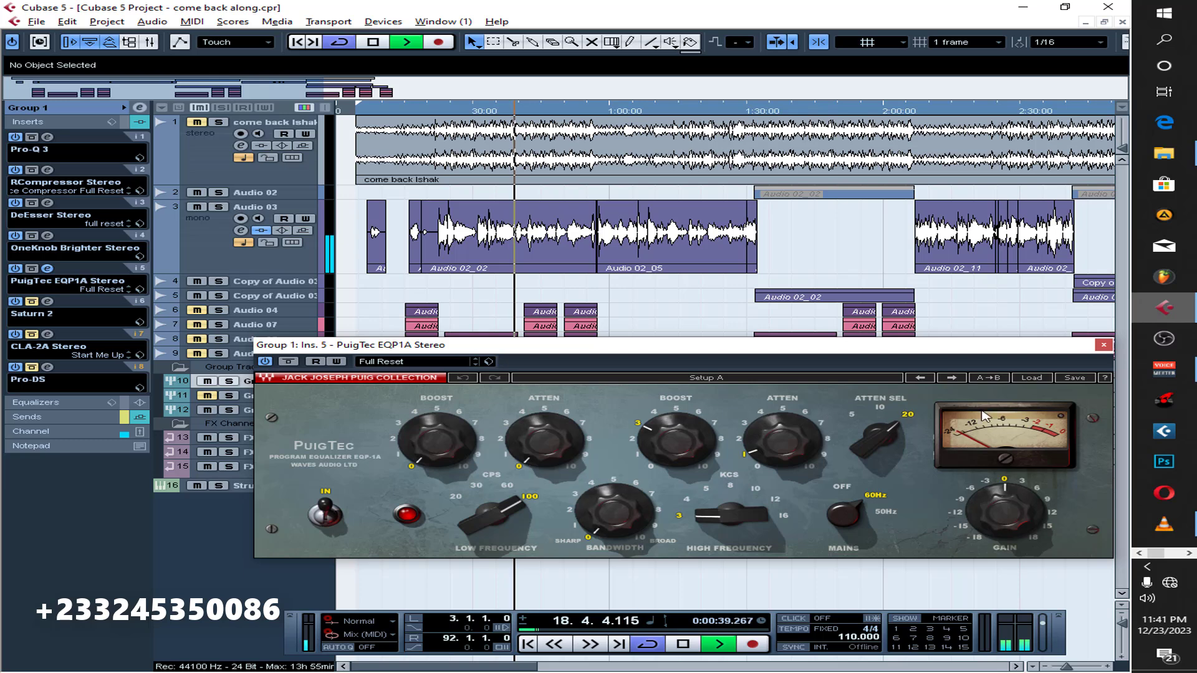
pyautogui.press('space')
pyautogui.click(1103, 346)
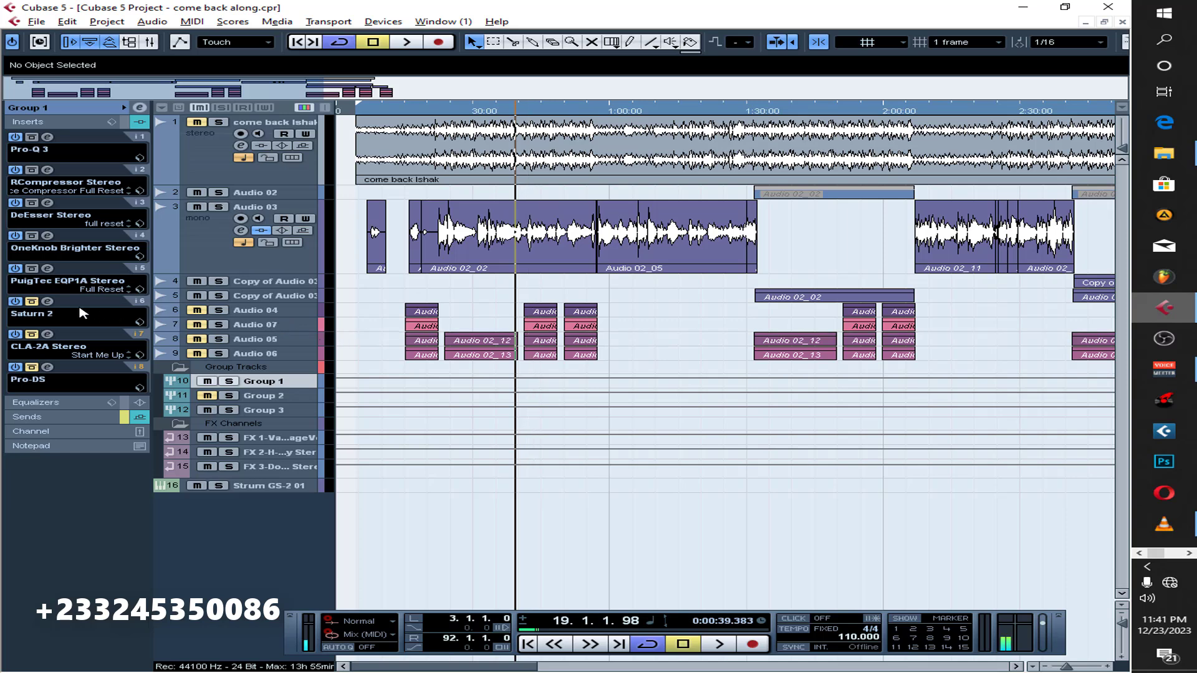
# Take Saturn 2 out of bypass, open it to review its settings, and start playing the vocal from about 0:22 with Saturn 2 off.
pyautogui.click(48, 302)
pyautogui.moveTo(733, 459)
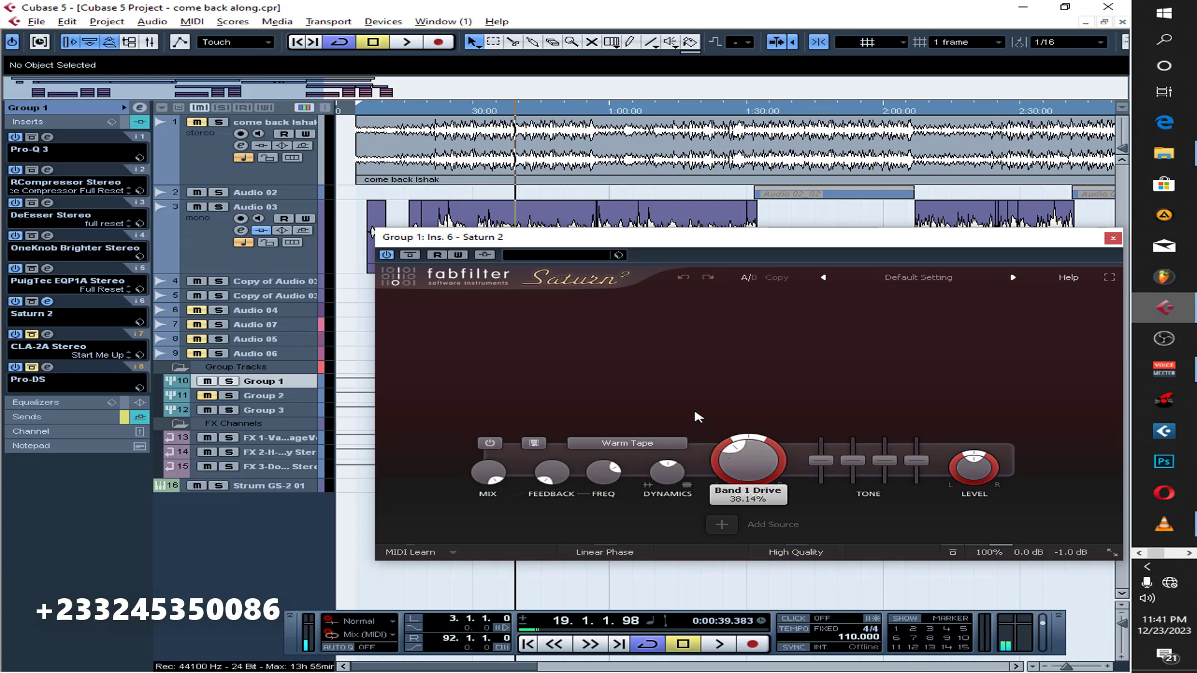
pyautogui.moveTo(661, 242); pyautogui.dragTo(579, 306)
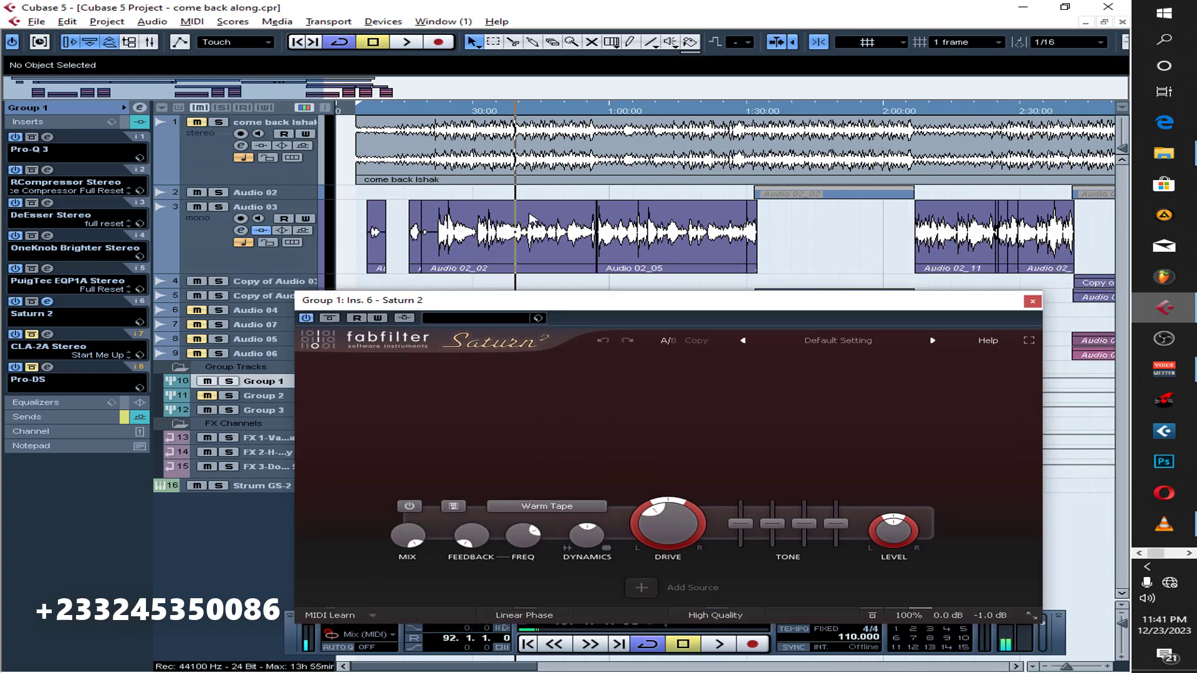
pyautogui.click(436, 111)
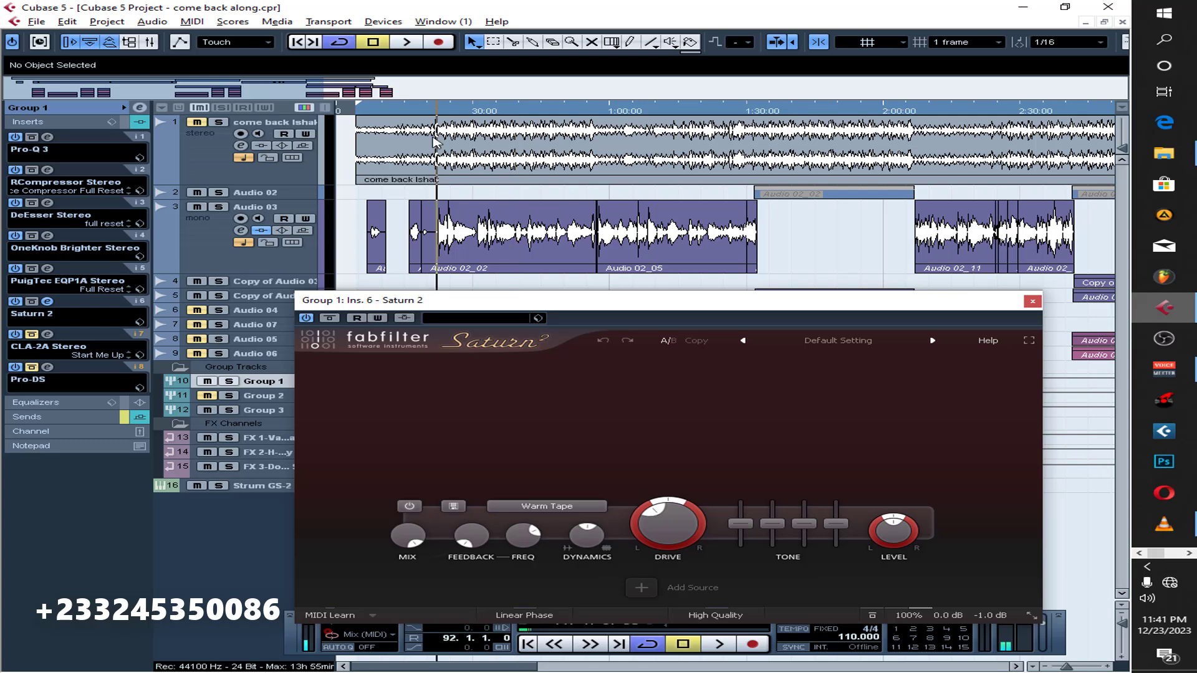
pyautogui.click(306, 318)
pyautogui.press('space')
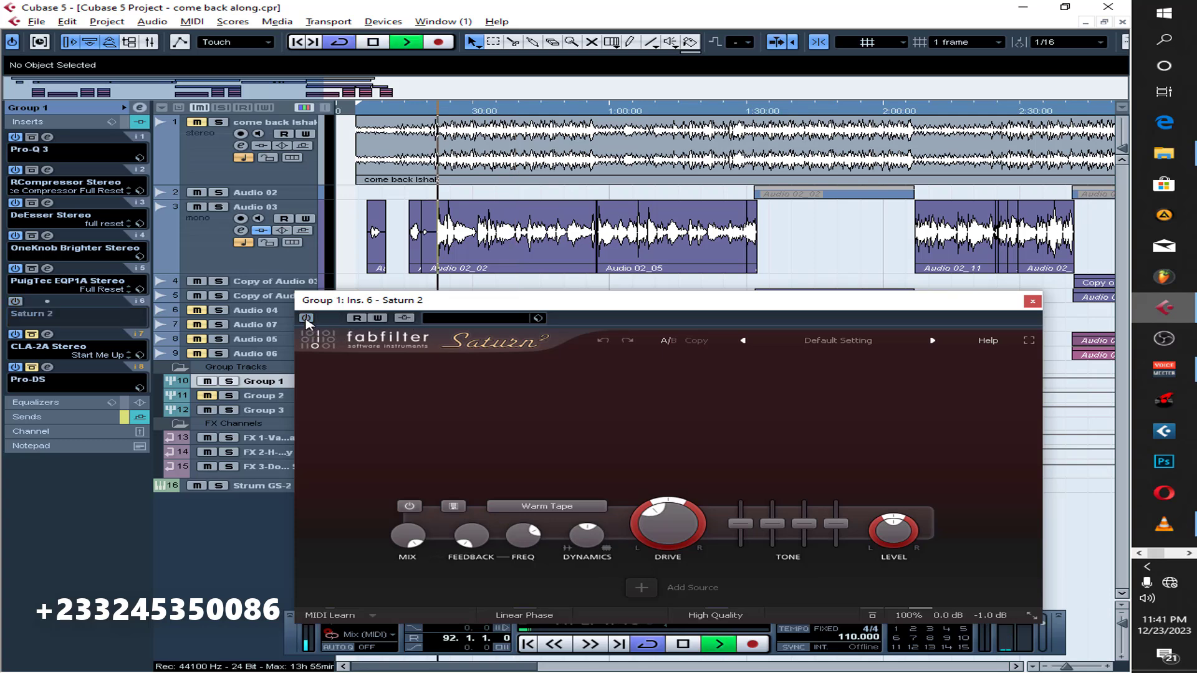
# Compare the playing vocal with Saturn 2 on and off, briefly unmute the backing track, stop playback, and close the plug-in.
pyautogui.click(306, 318)
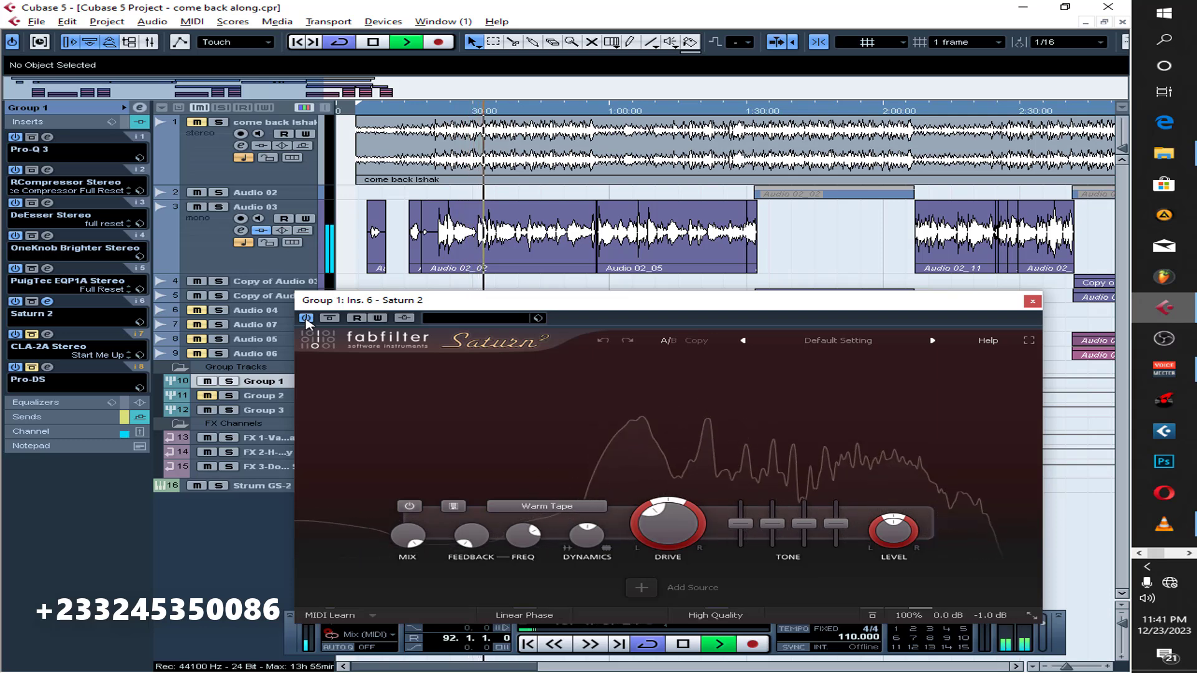
pyautogui.click(306, 319)
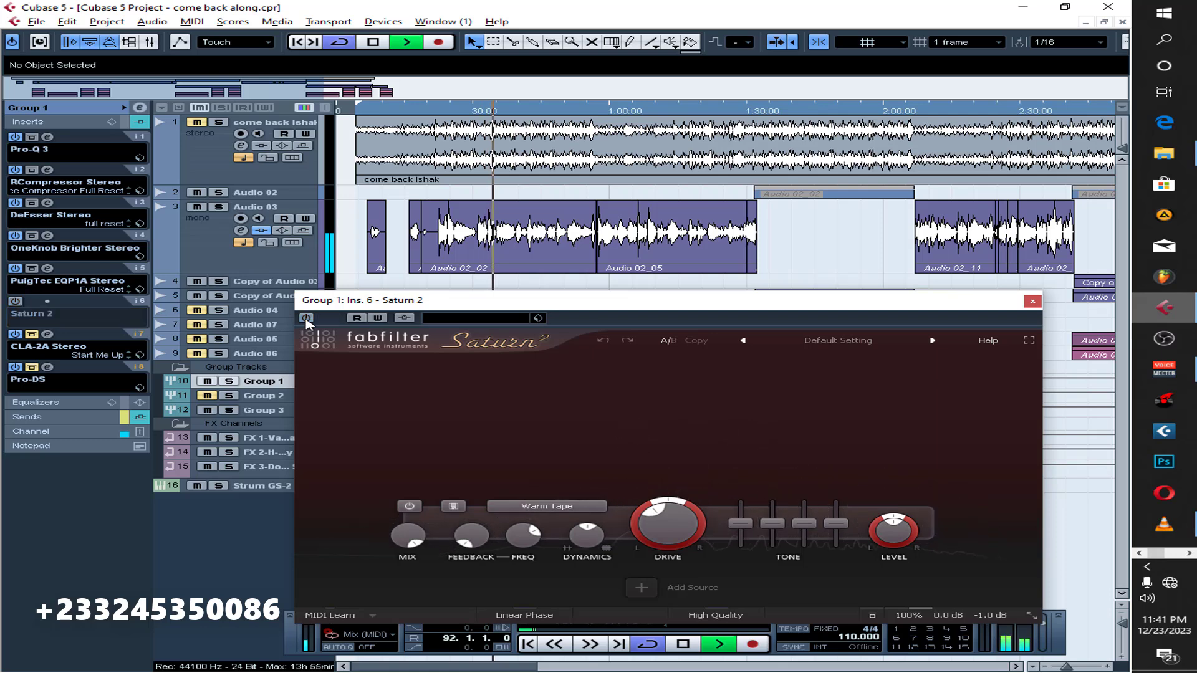
pyautogui.click(306, 318)
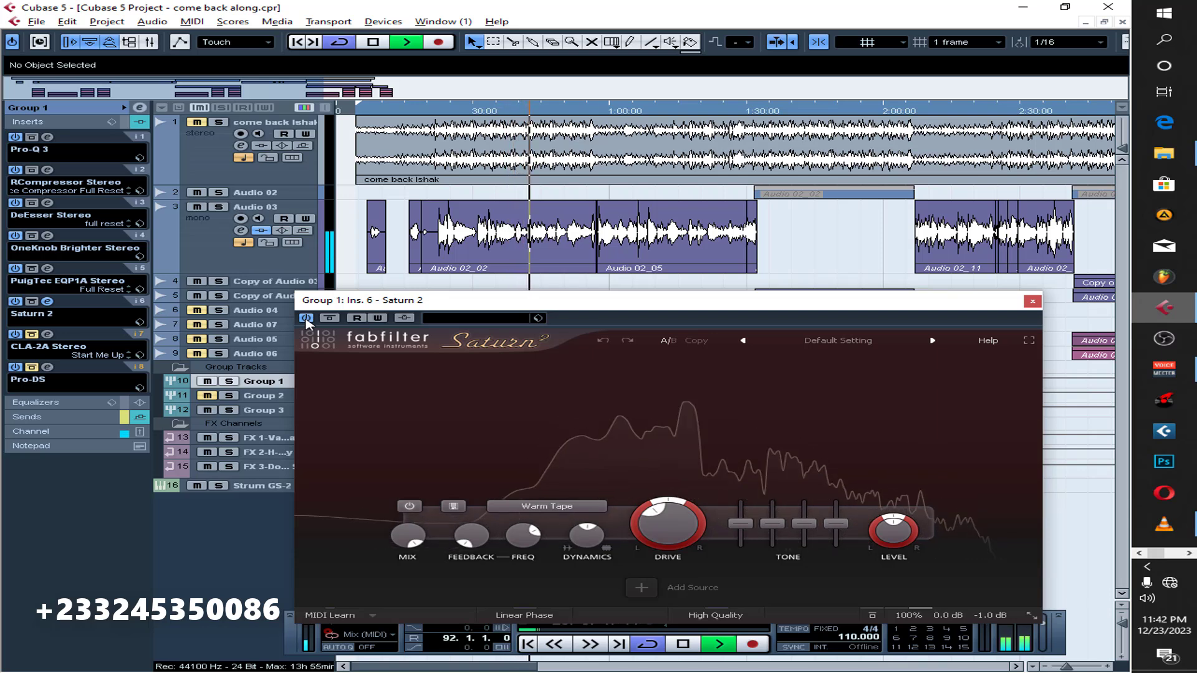
pyautogui.click(196, 126)
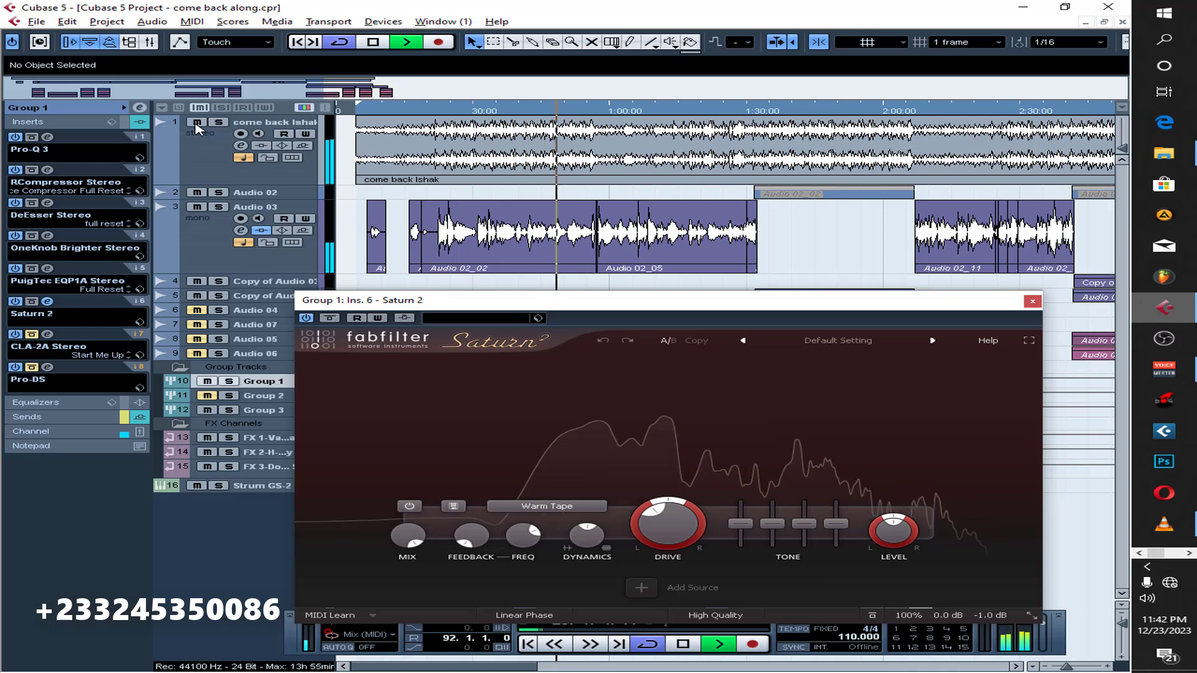
pyautogui.press('space')
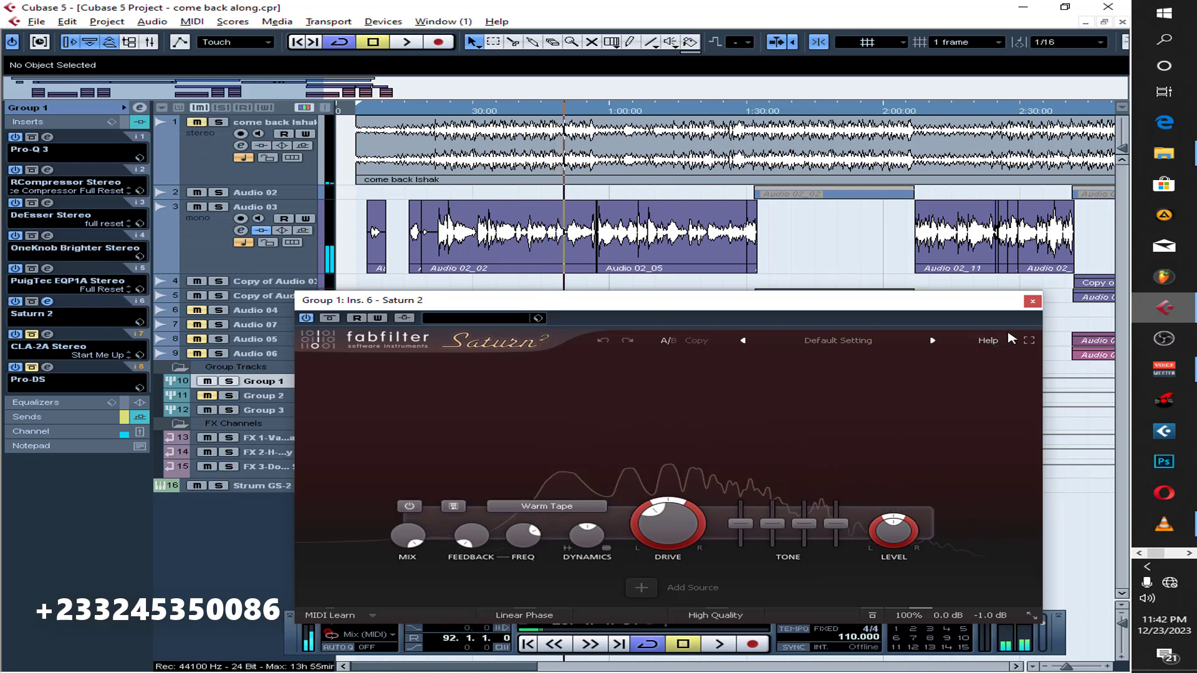
pyautogui.click(1032, 301)
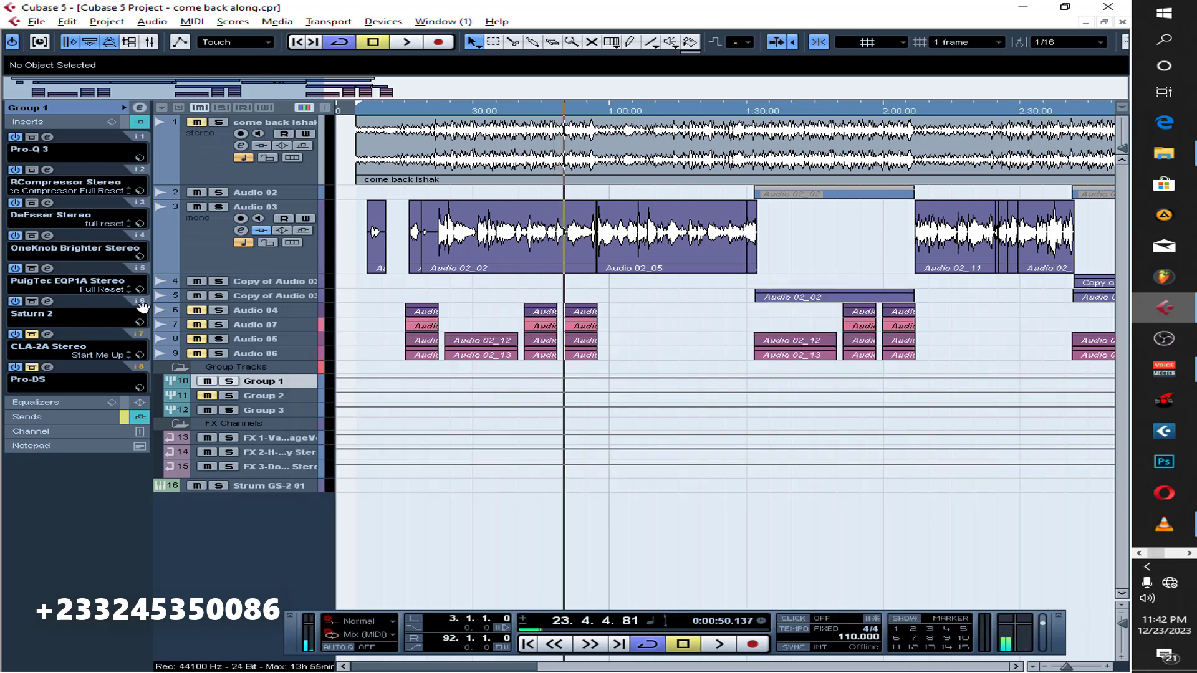
# Take CLA-2A out of bypass, open it, and compare the vocal with it off and on from about 0:22.
pyautogui.click(48, 334)
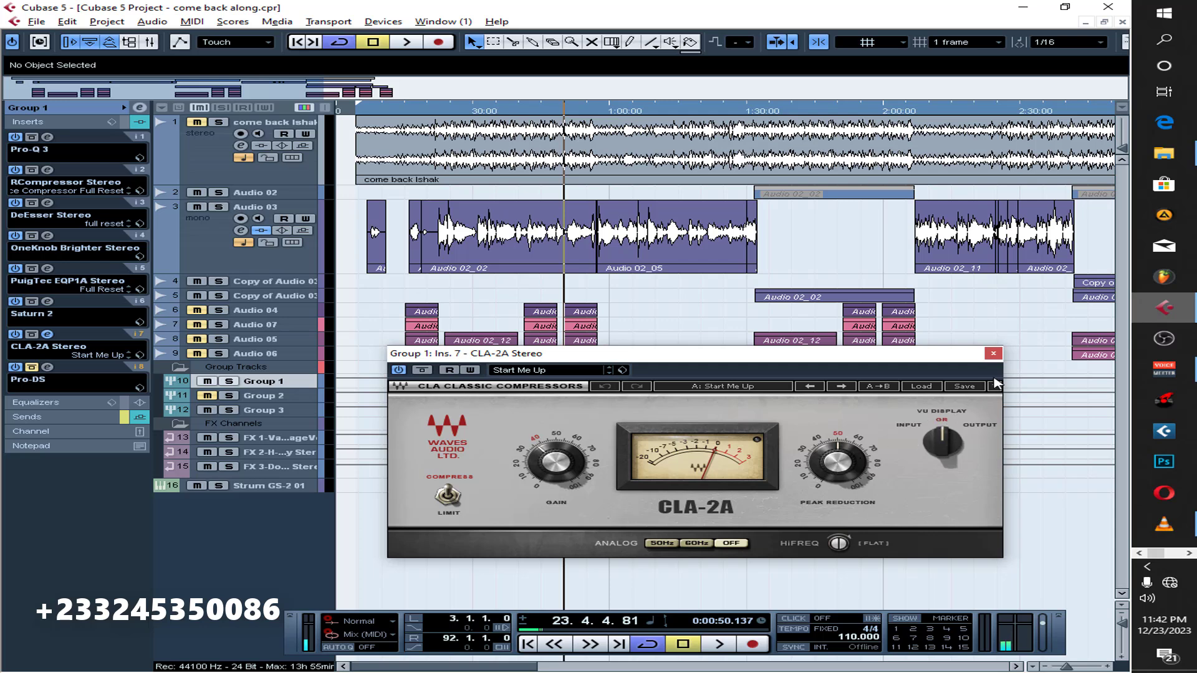
pyautogui.click(435, 114)
pyautogui.press('space')
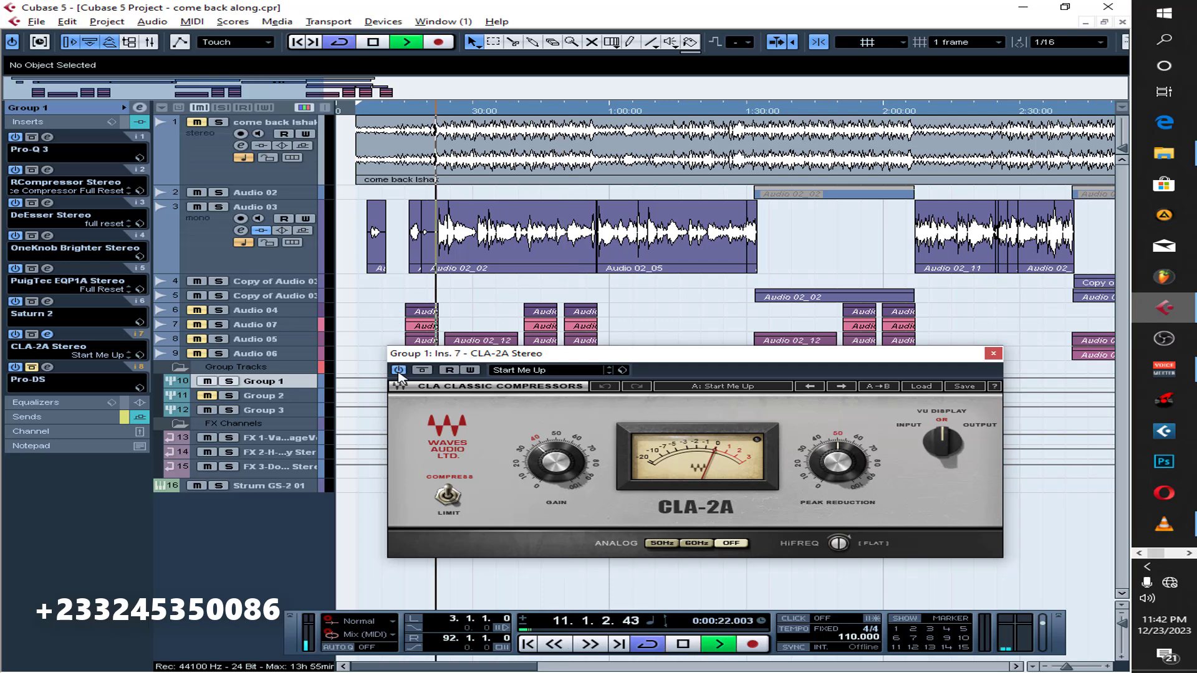
pyautogui.click(399, 370)
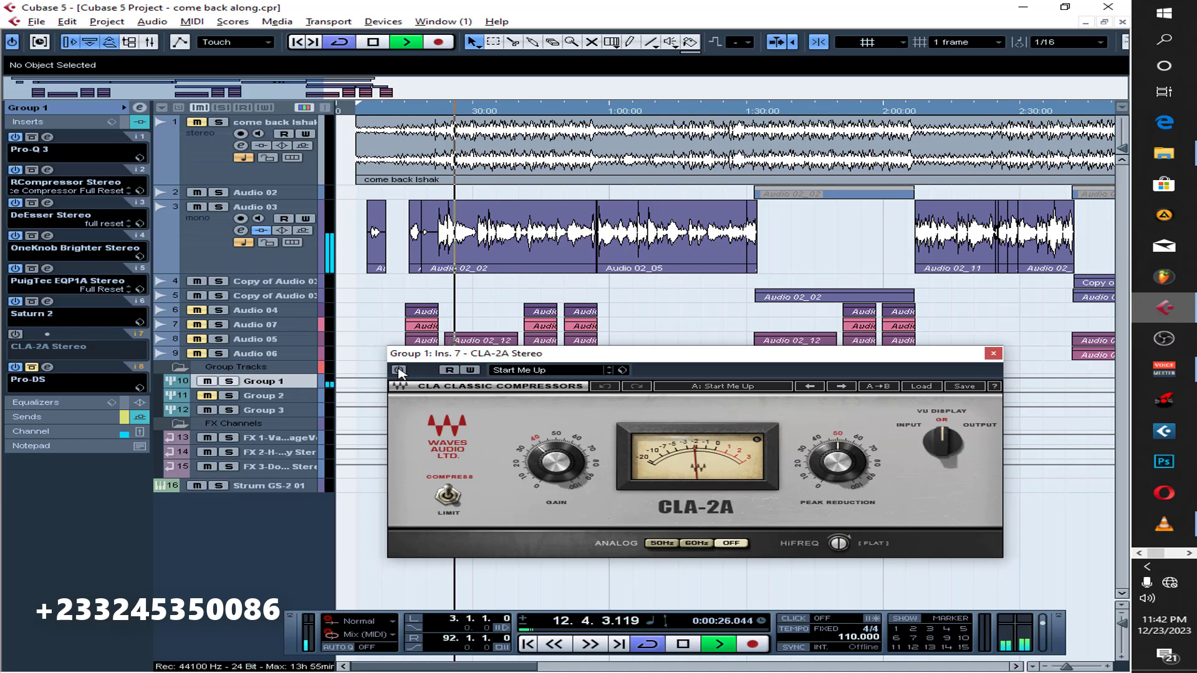
pyautogui.click(399, 370)
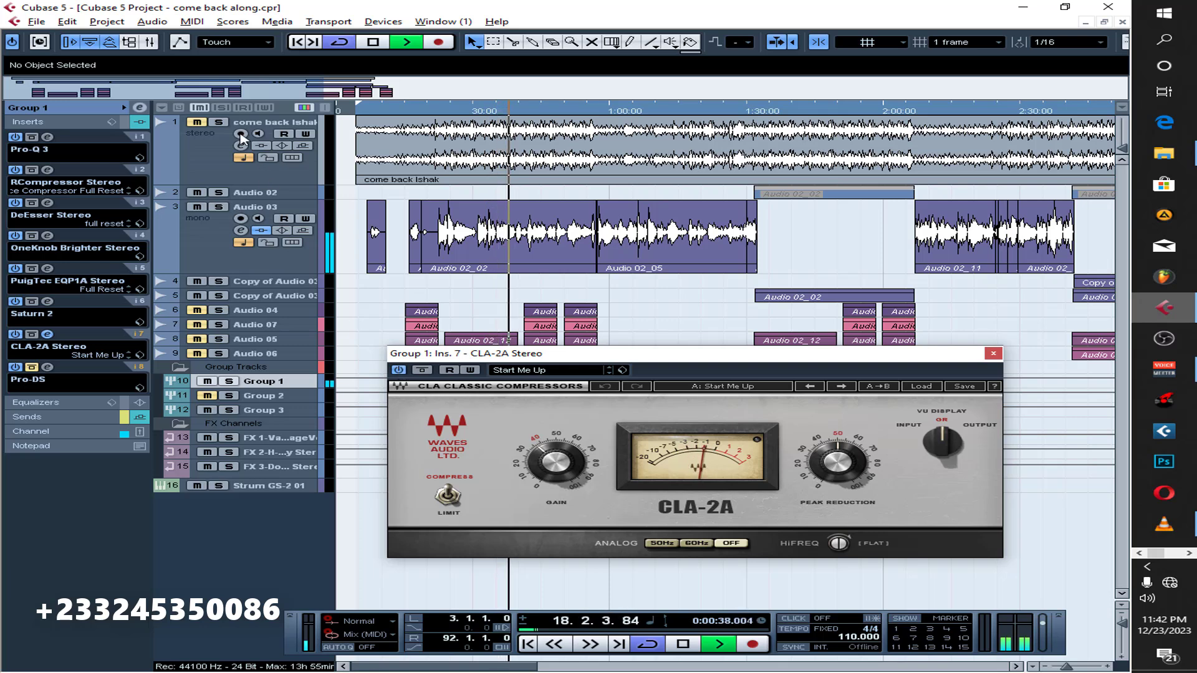
# Unmute the backing track, nudge the CLA-2A Gain slightly while listening, stop playback, and close the plug-in.
pyautogui.click(197, 122)
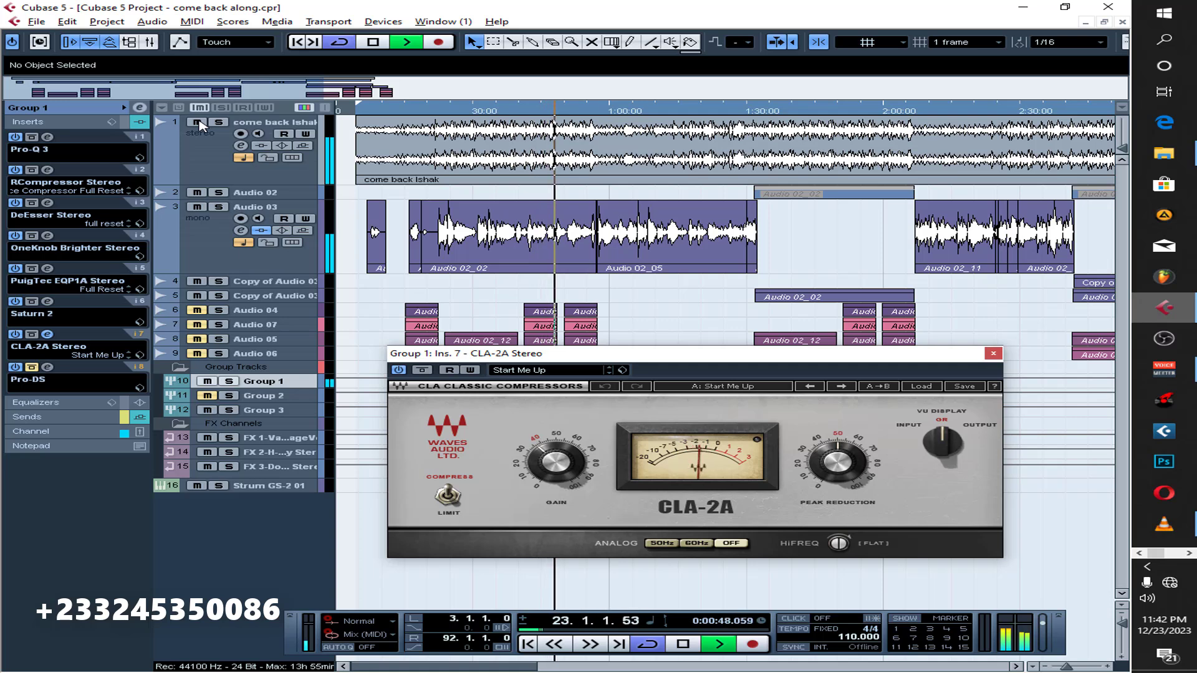
pyautogui.moveTo(542, 457)
pyautogui.moveTo(542, 456); pyautogui.dragTo(542, 451)
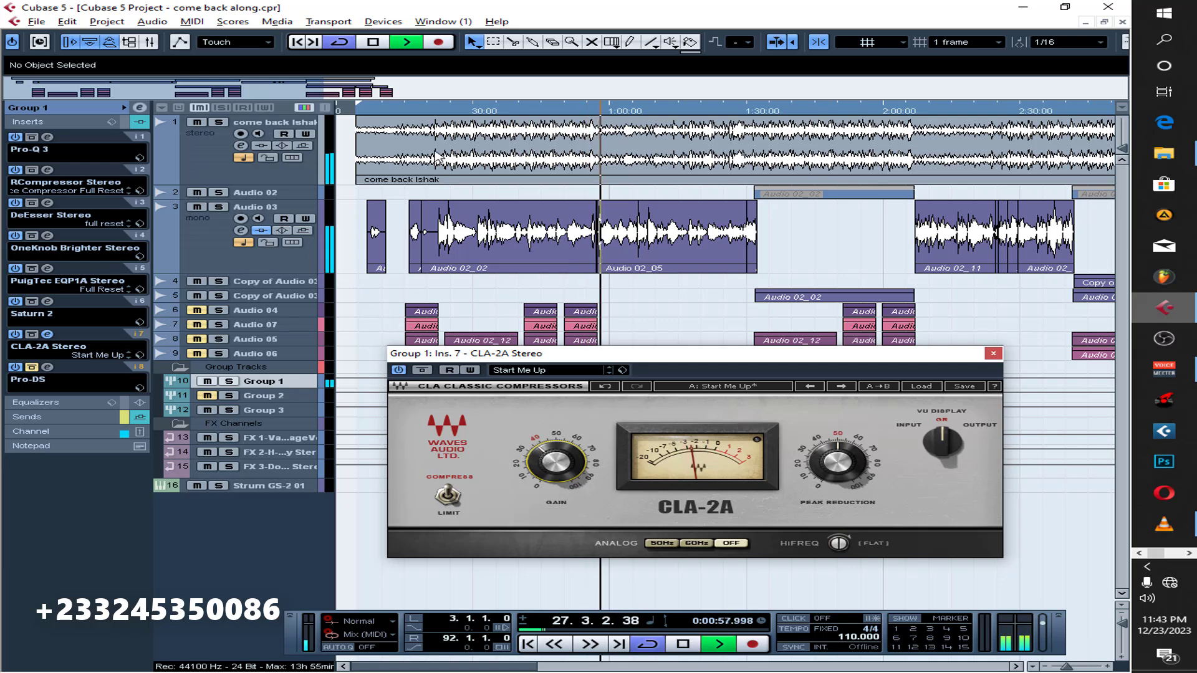
pyautogui.press('space')
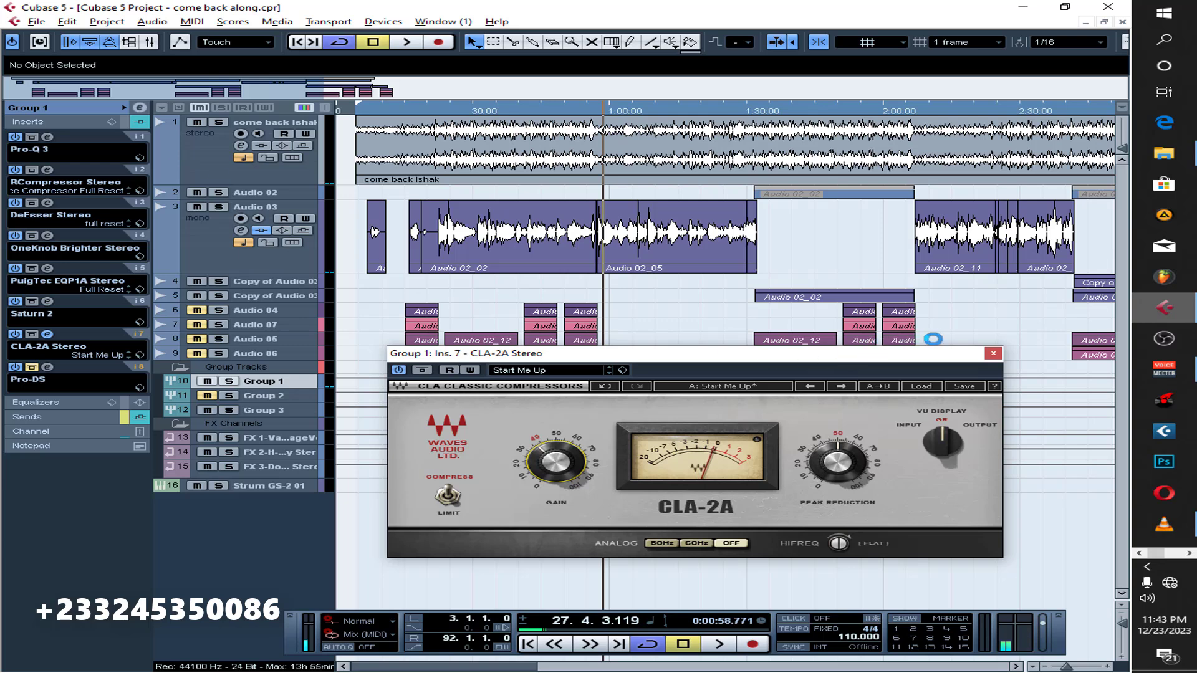
pyautogui.click(993, 354)
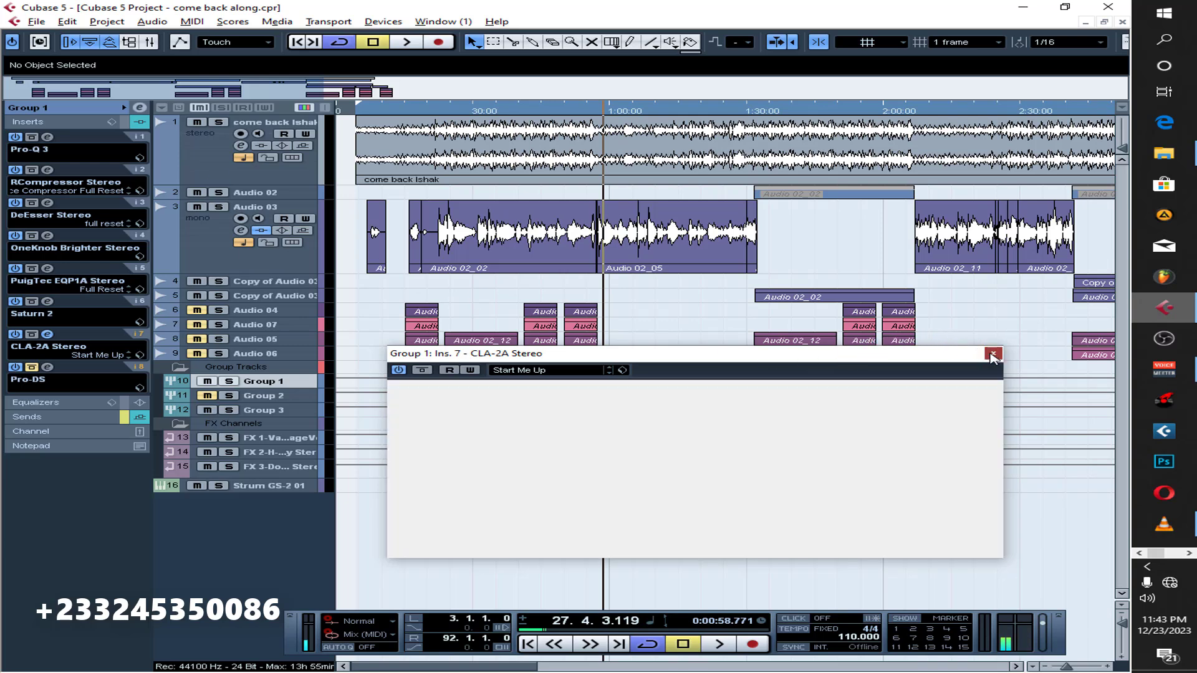
# Take Pro-DS out of bypass, open it, audition the vocal with the backing track from about 0:21, and close the plug-in.
pyautogui.click(47, 368)
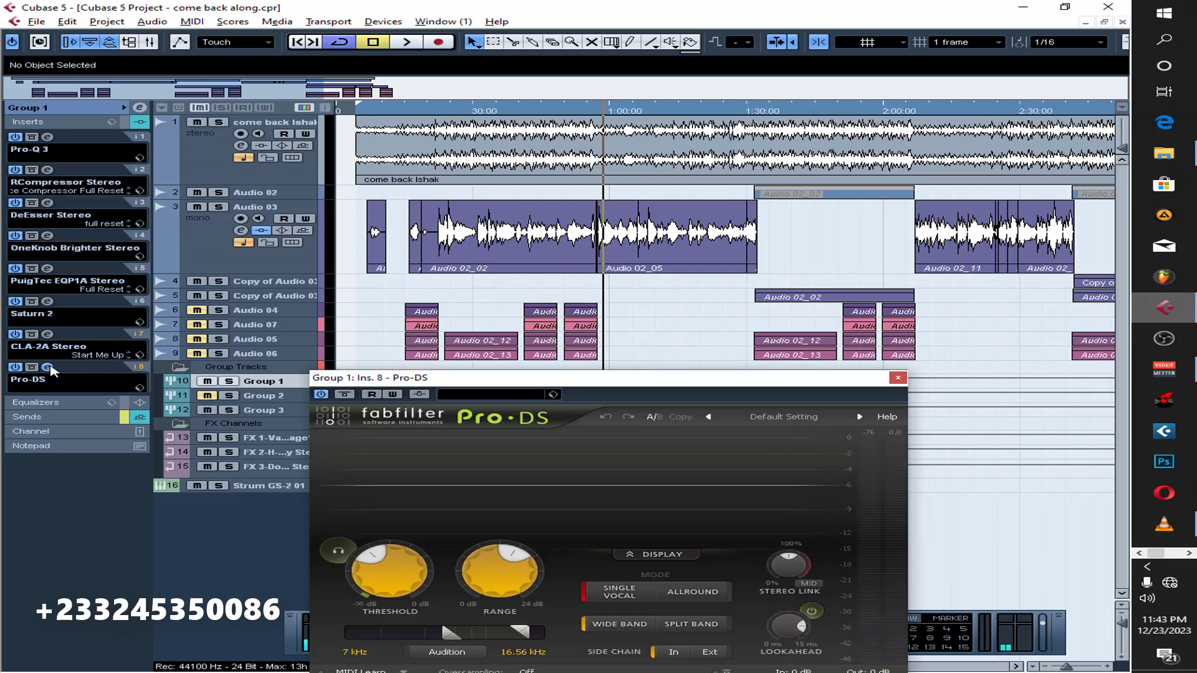
pyautogui.moveTo(381, 556)
pyautogui.click(430, 112)
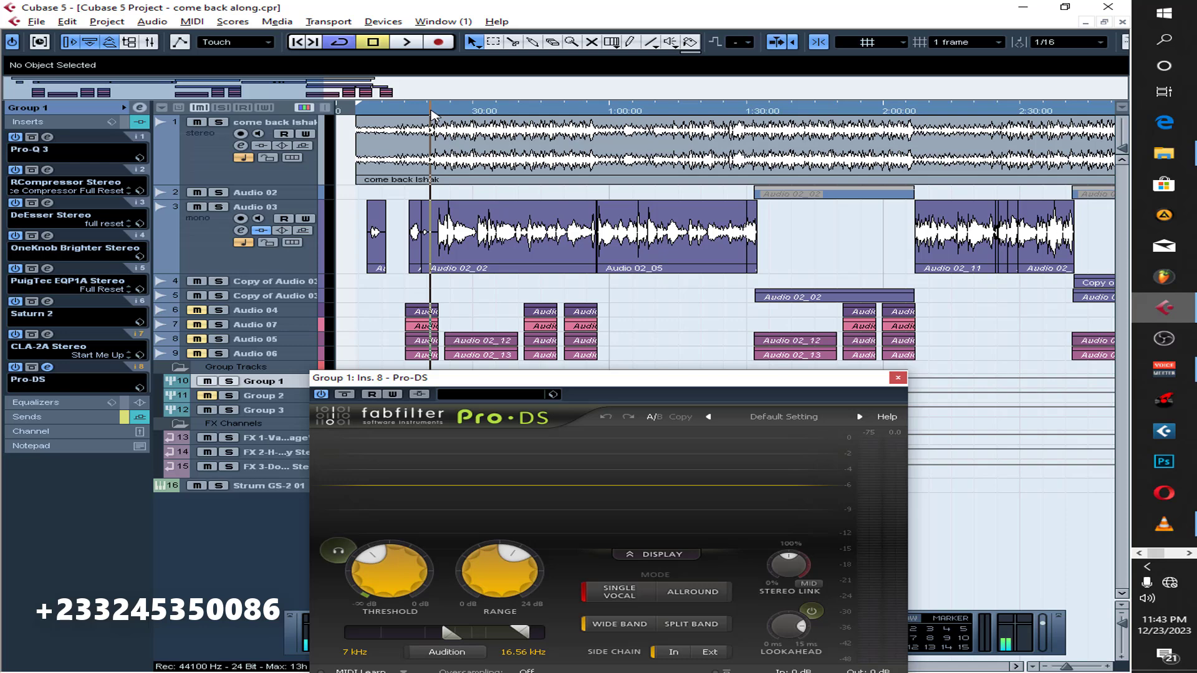
pyautogui.press('space')
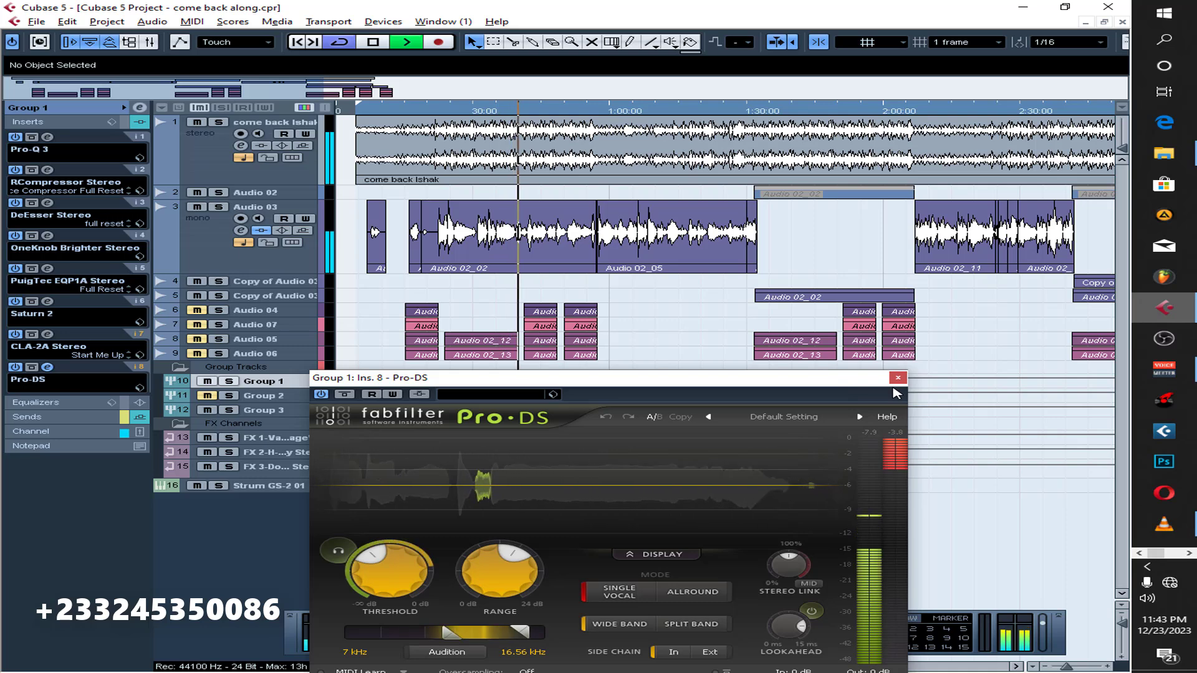
pyautogui.press('space')
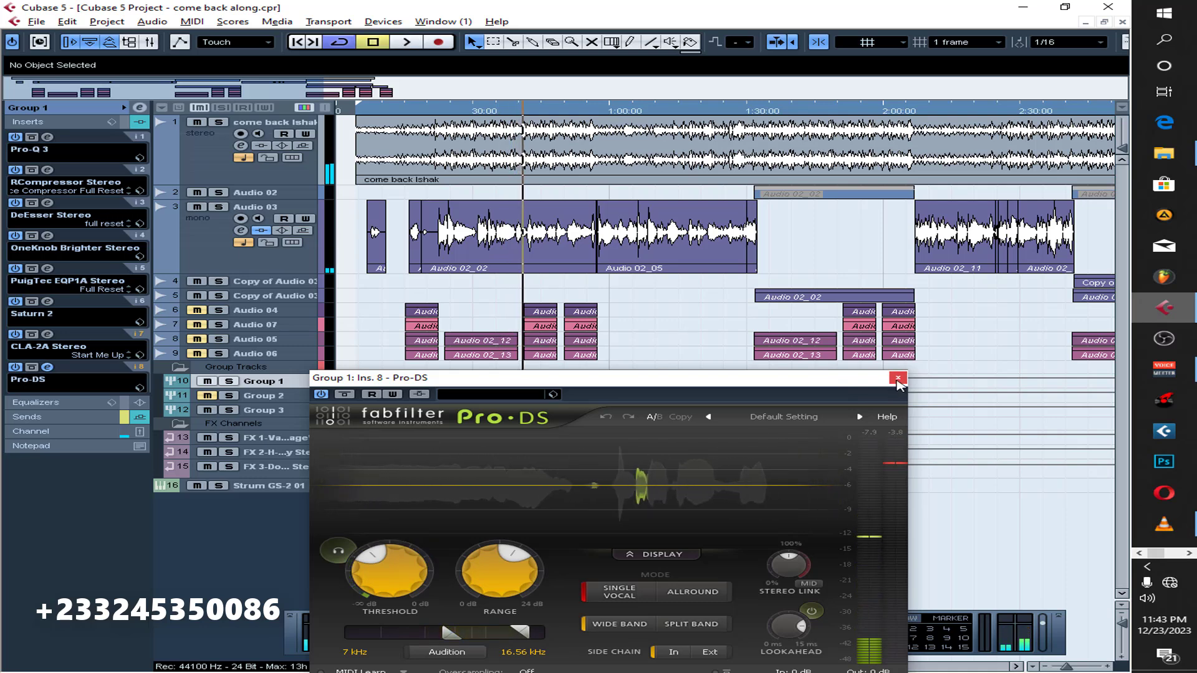
pyautogui.click(897, 378)
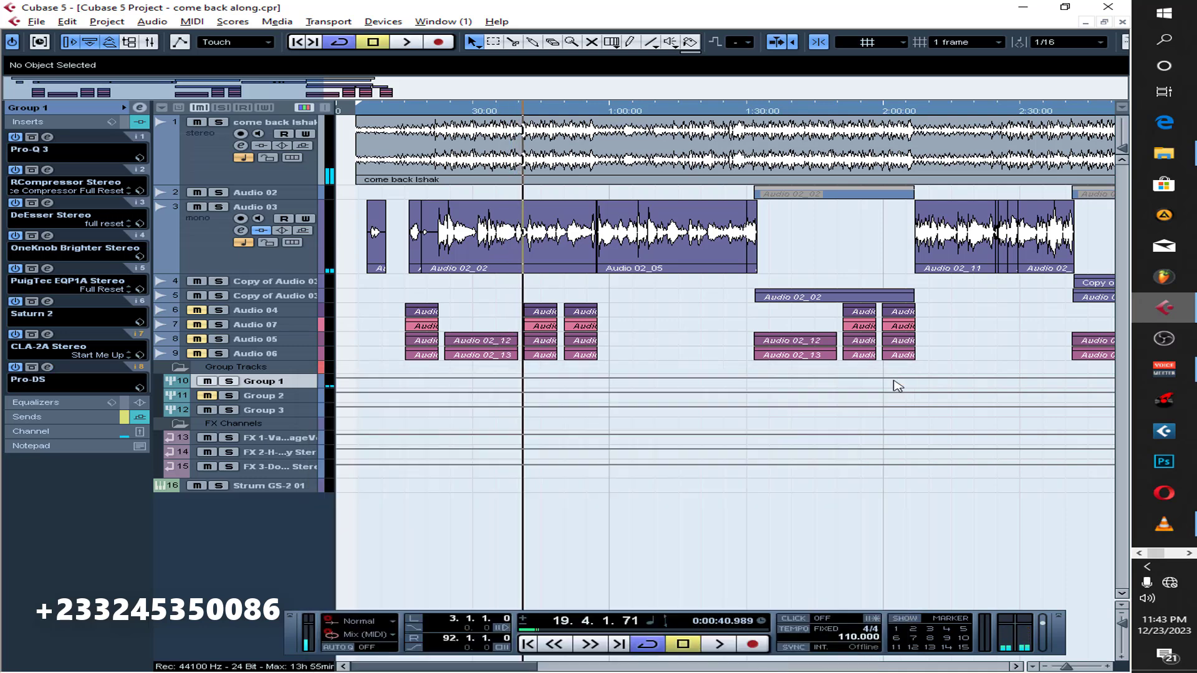
# Display Group 1's sends and take all of them out of bypass.
pyautogui.click(77, 418)
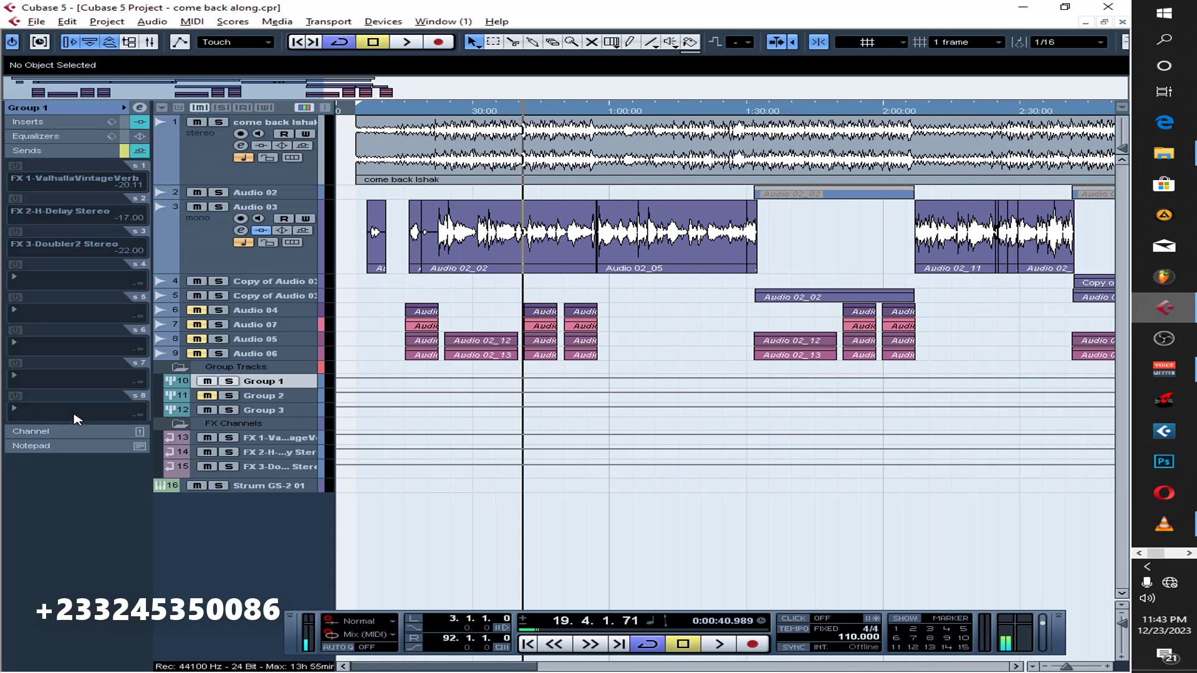
pyautogui.click(272, 440)
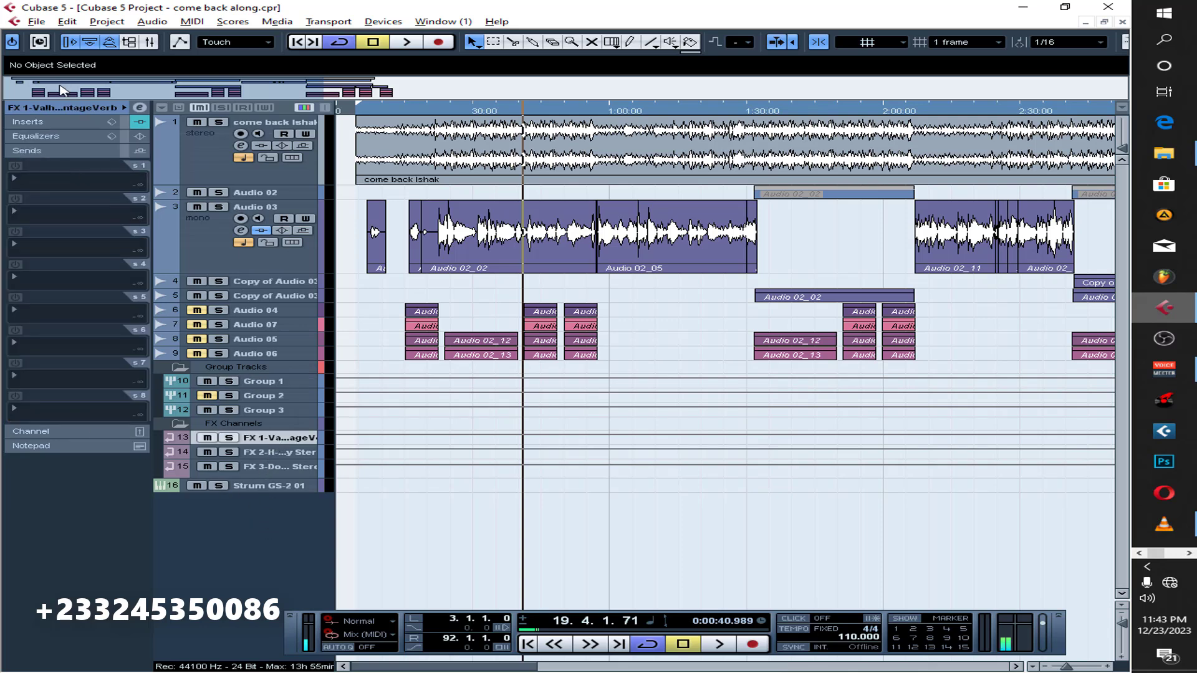
pyautogui.click(280, 387)
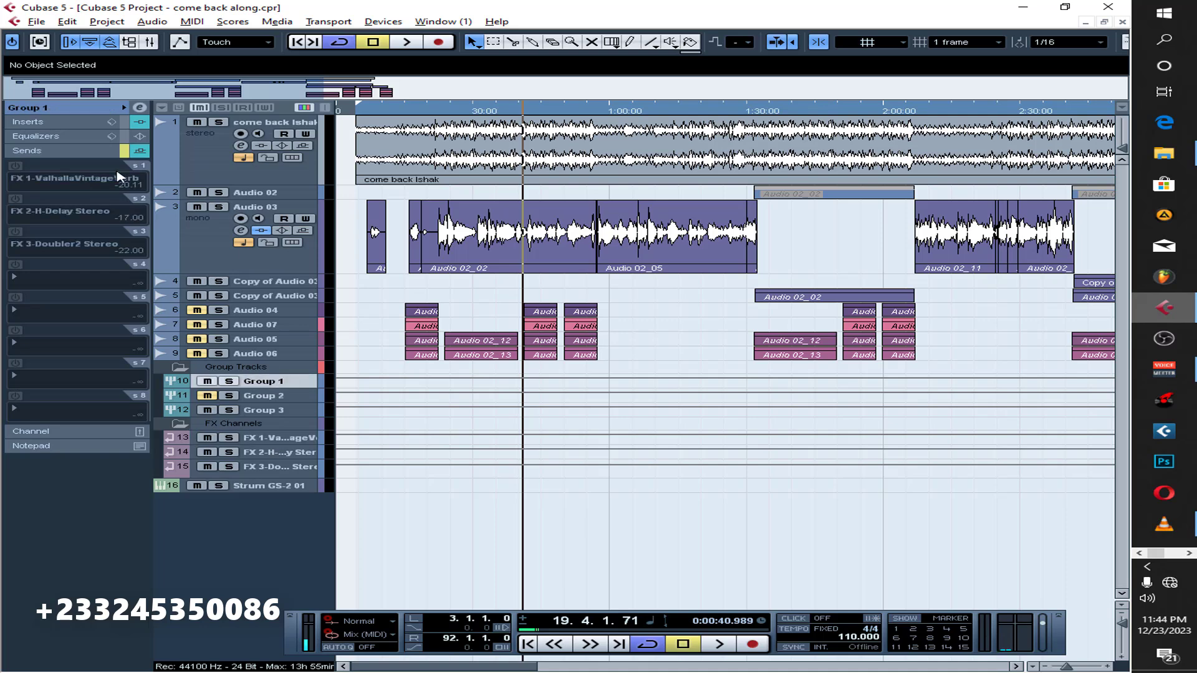
pyautogui.click(126, 153)
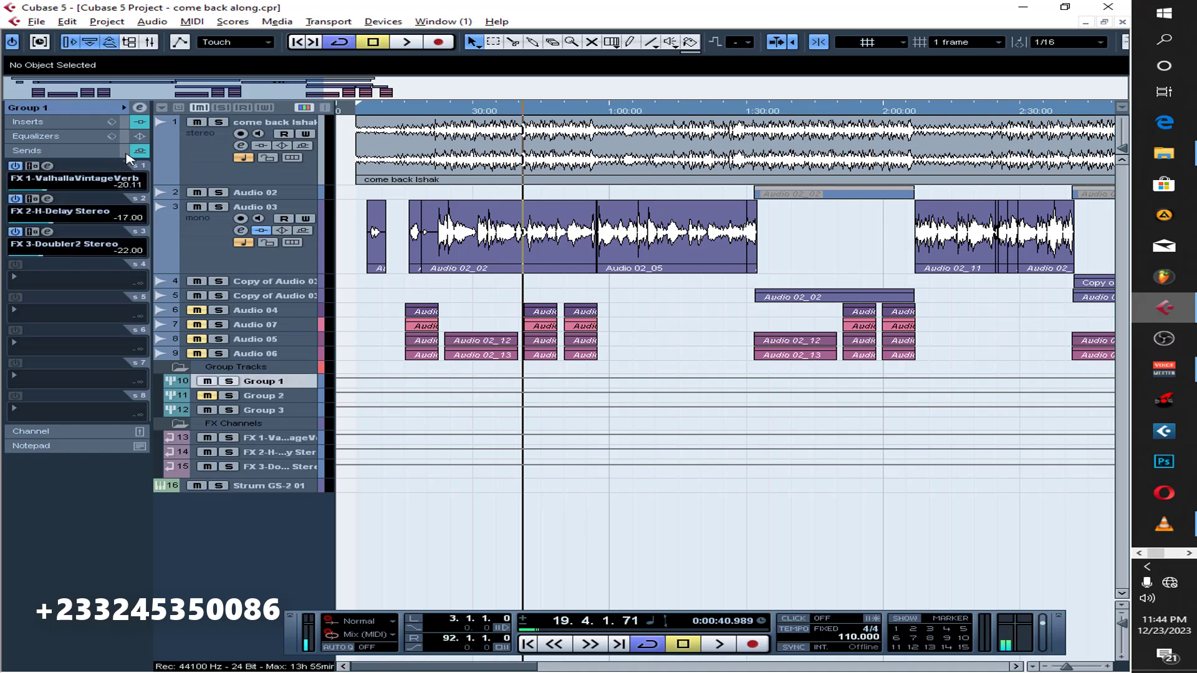
# Open ValhallaVintageVerb, turn off the H-Delay and Doubler2 sends, and audition the vocal with only the reverb send.
pyautogui.click(48, 167)
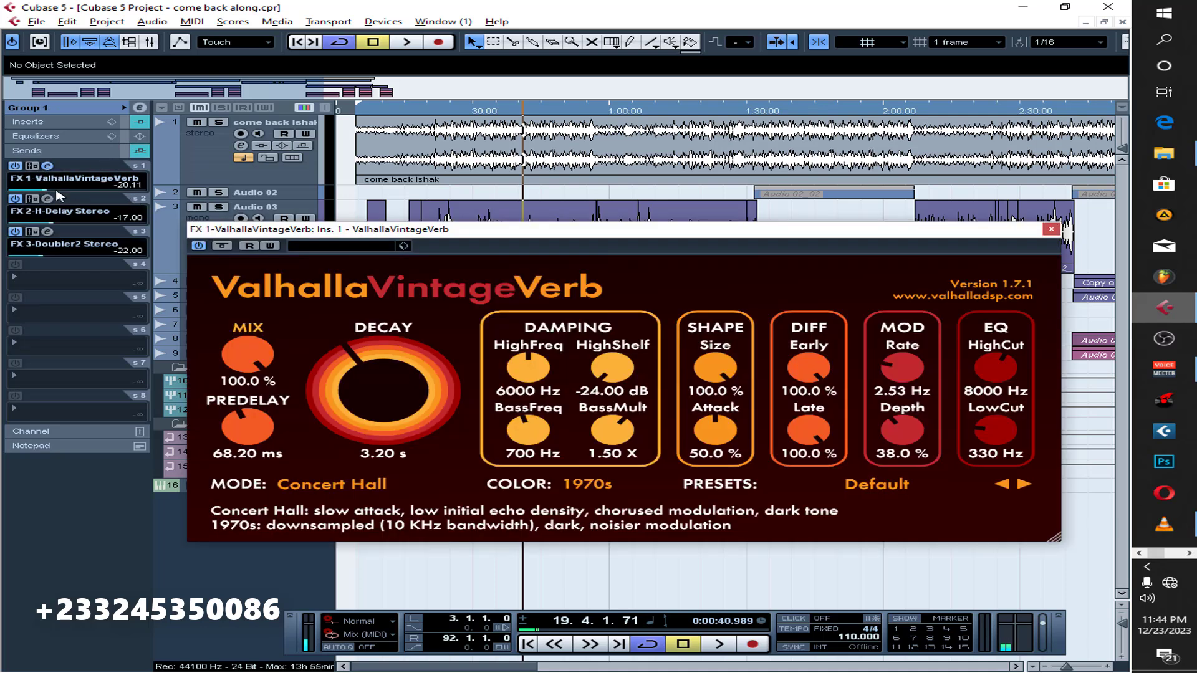
pyautogui.click(15, 198)
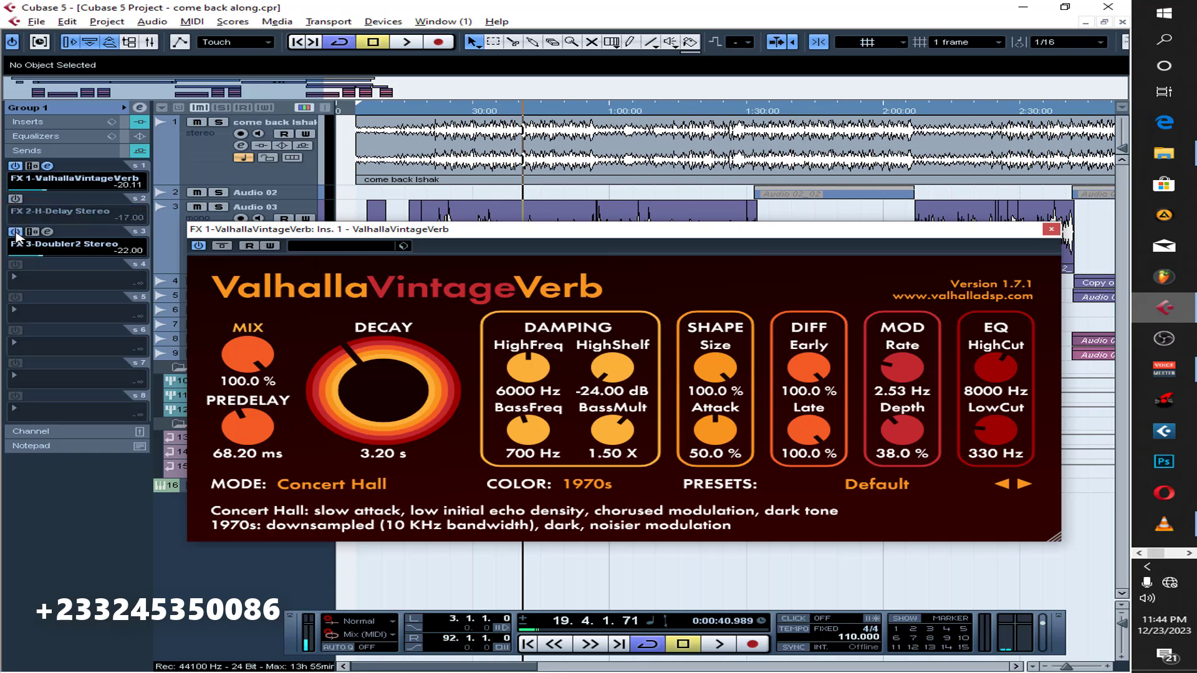
pyautogui.click(15, 232)
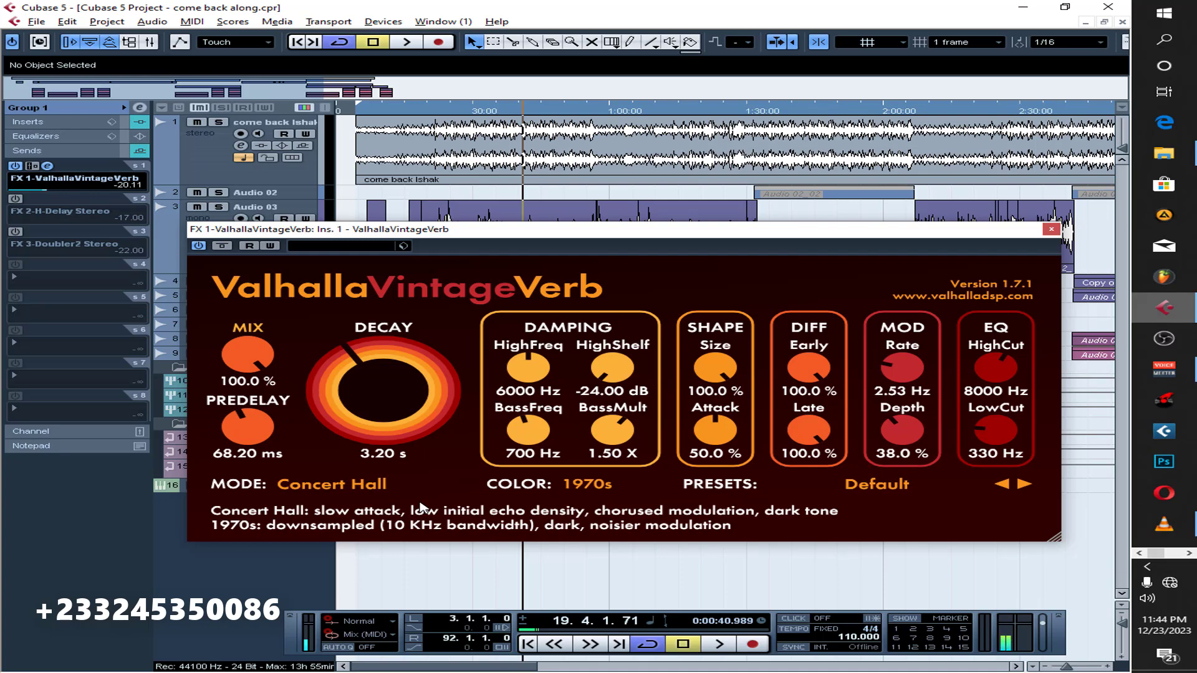
pyautogui.moveTo(448, 236); pyautogui.dragTo(457, 371)
pyautogui.press('space')
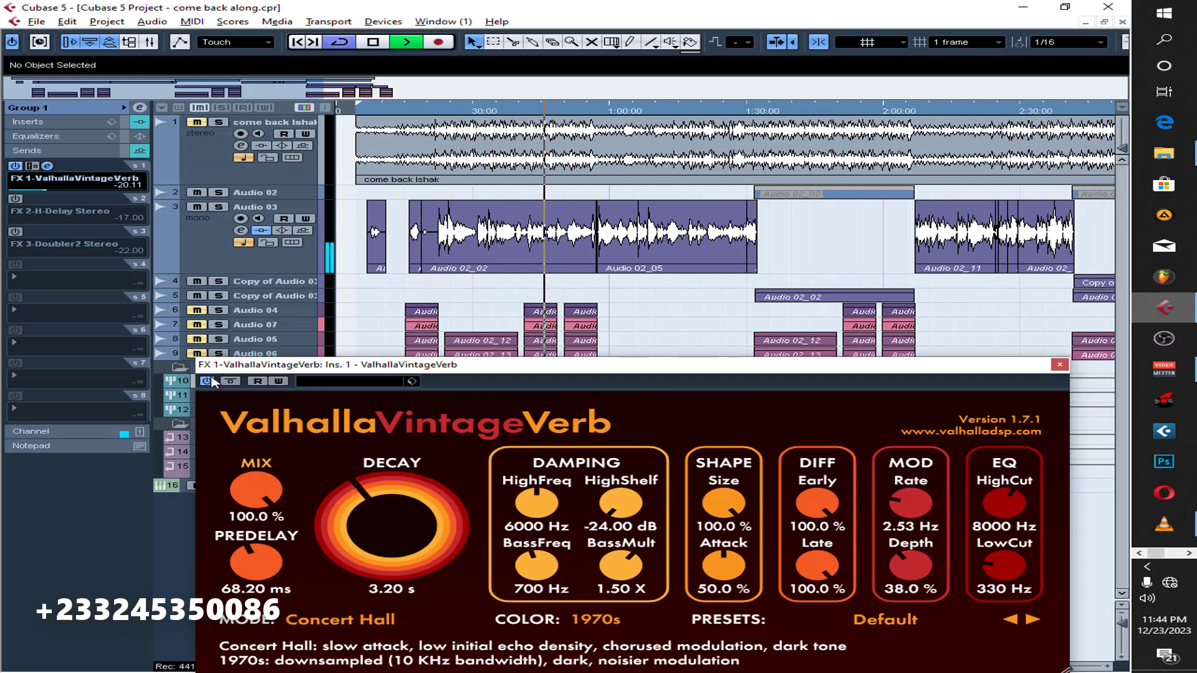
pyautogui.press('space')
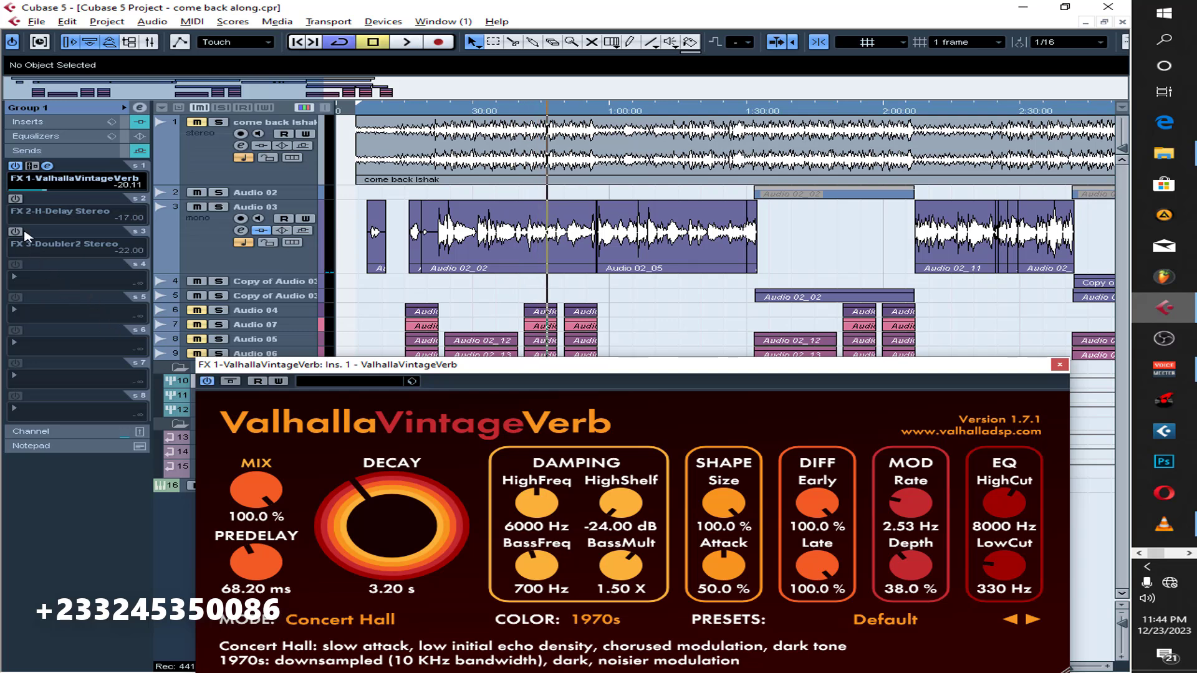
# Turn Group 1's H-Delay send back on, close ValhallaVintageVerb, and open H-Delay to review its settings.
pyautogui.click(17, 198)
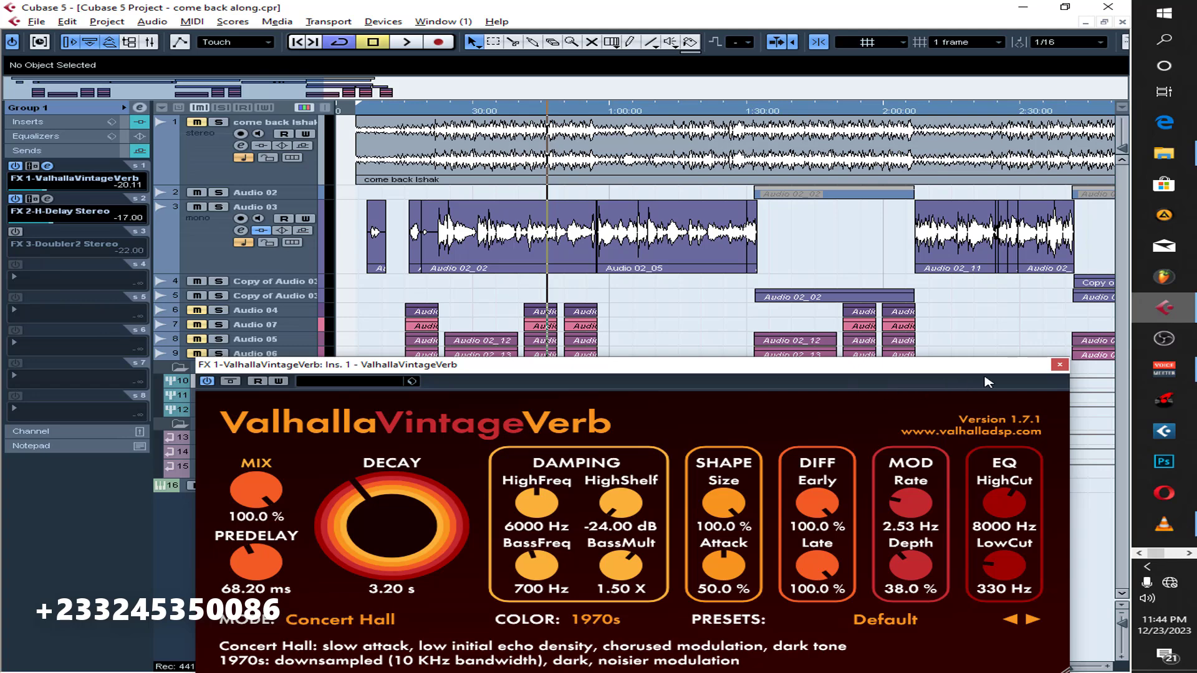
pyautogui.click(1058, 365)
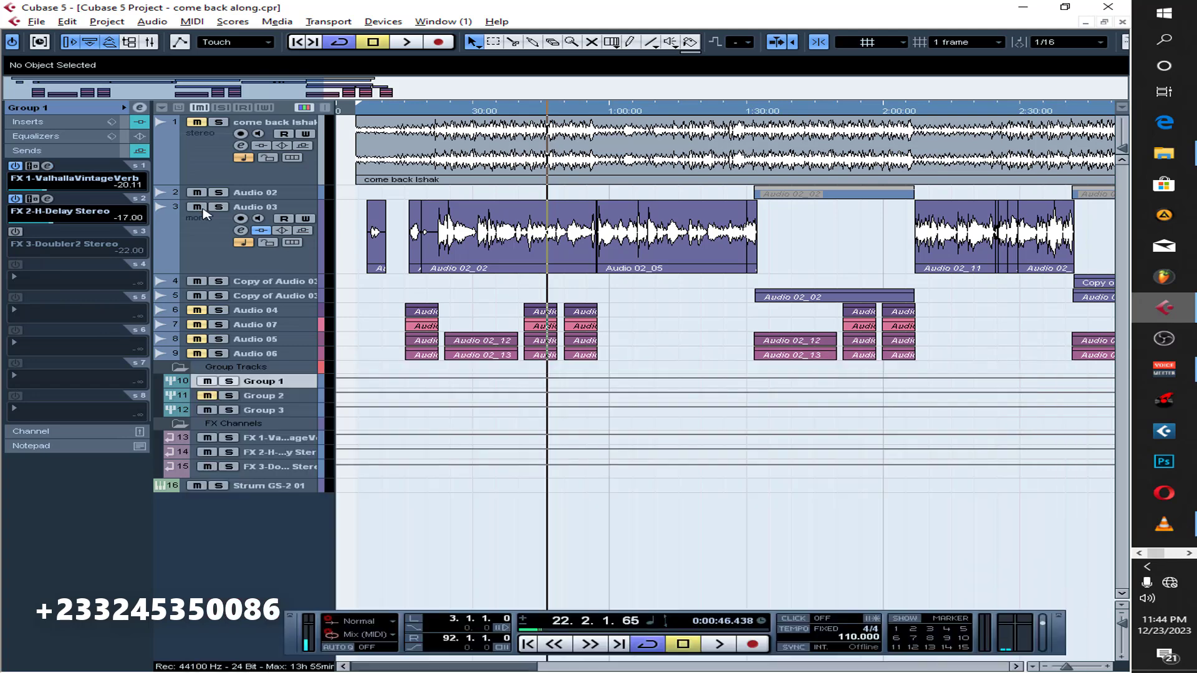
pyautogui.click(47, 199)
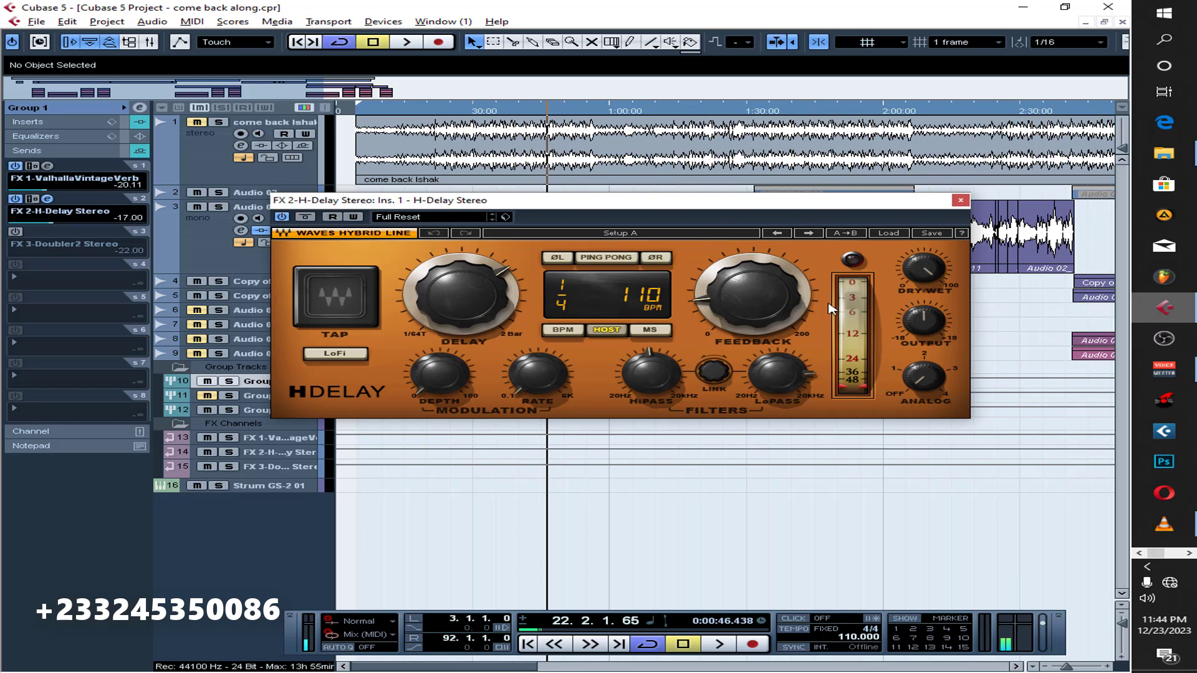
# Move the H-Delay window below the vocal clips and audition the vocal from about 0:25 with the delay send active.
pyautogui.click(453, 111)
pyautogui.moveTo(520, 204); pyautogui.dragTo(537, 323)
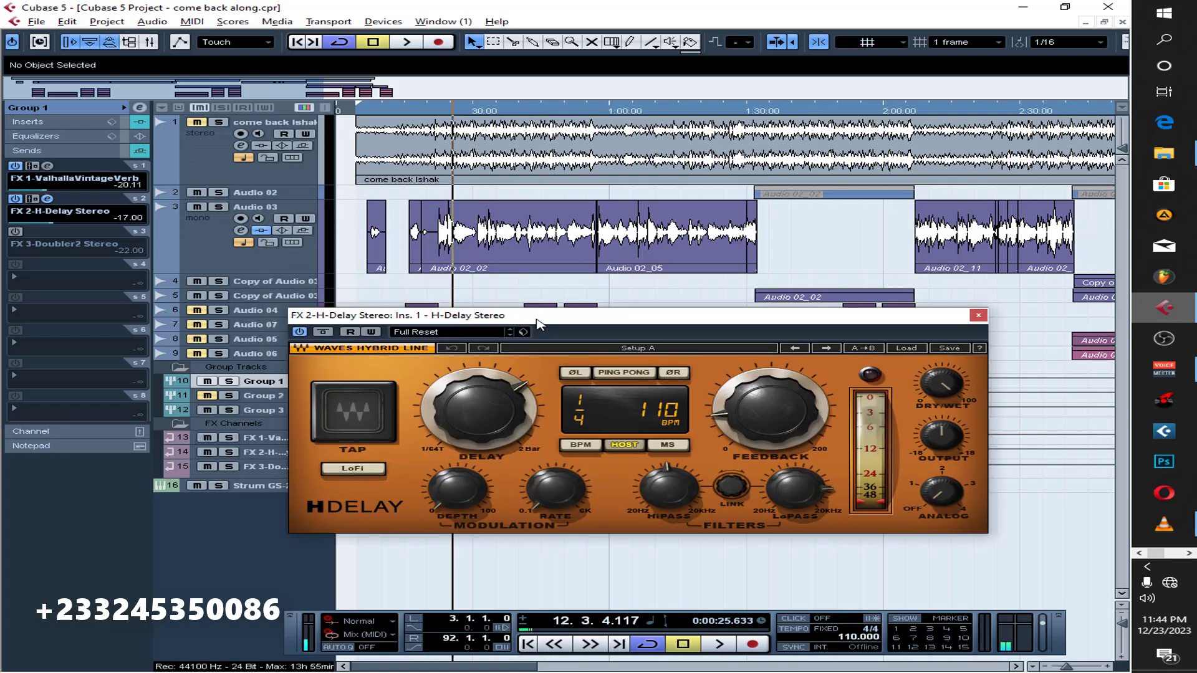
pyautogui.press('space')
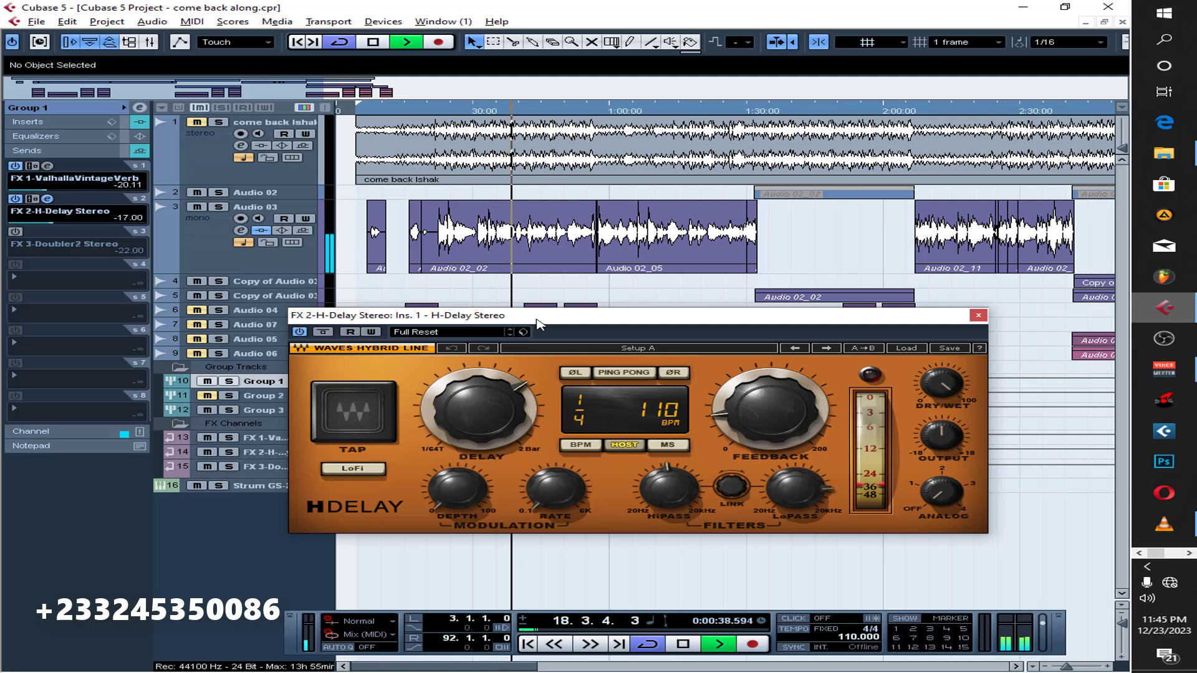
pyautogui.press('space')
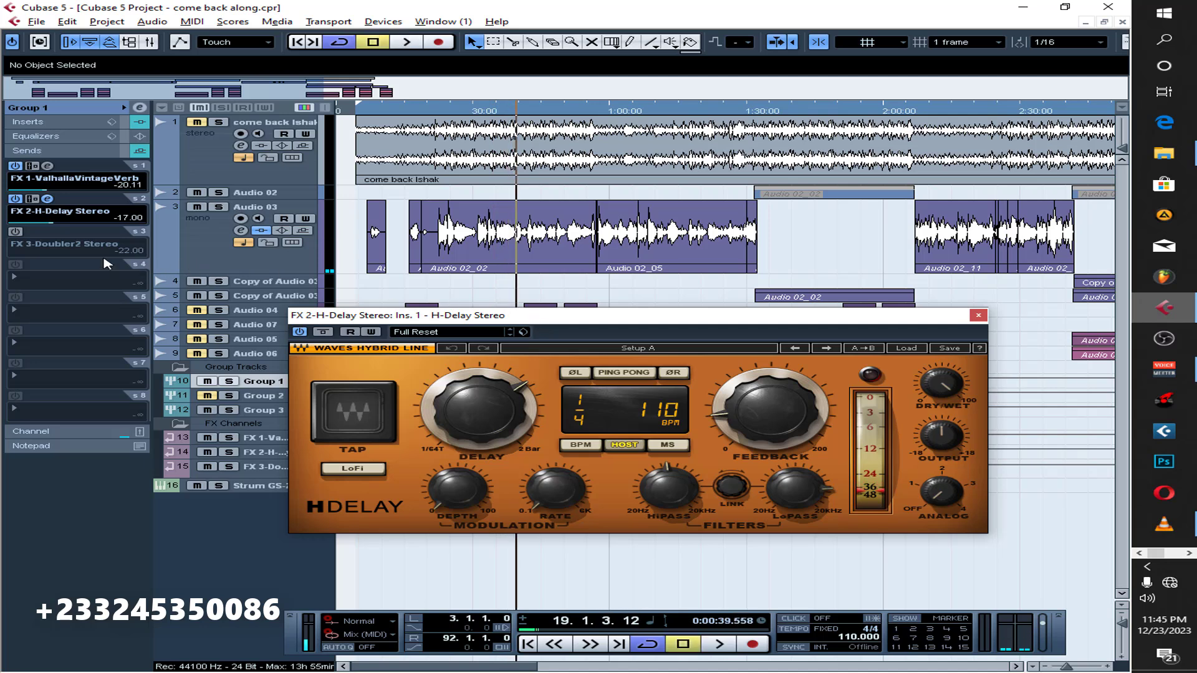
# Turn on Group 1's Doubler2 send and replace the open H-Delay editor with the Doubler2 editor.
pyautogui.click(17, 232)
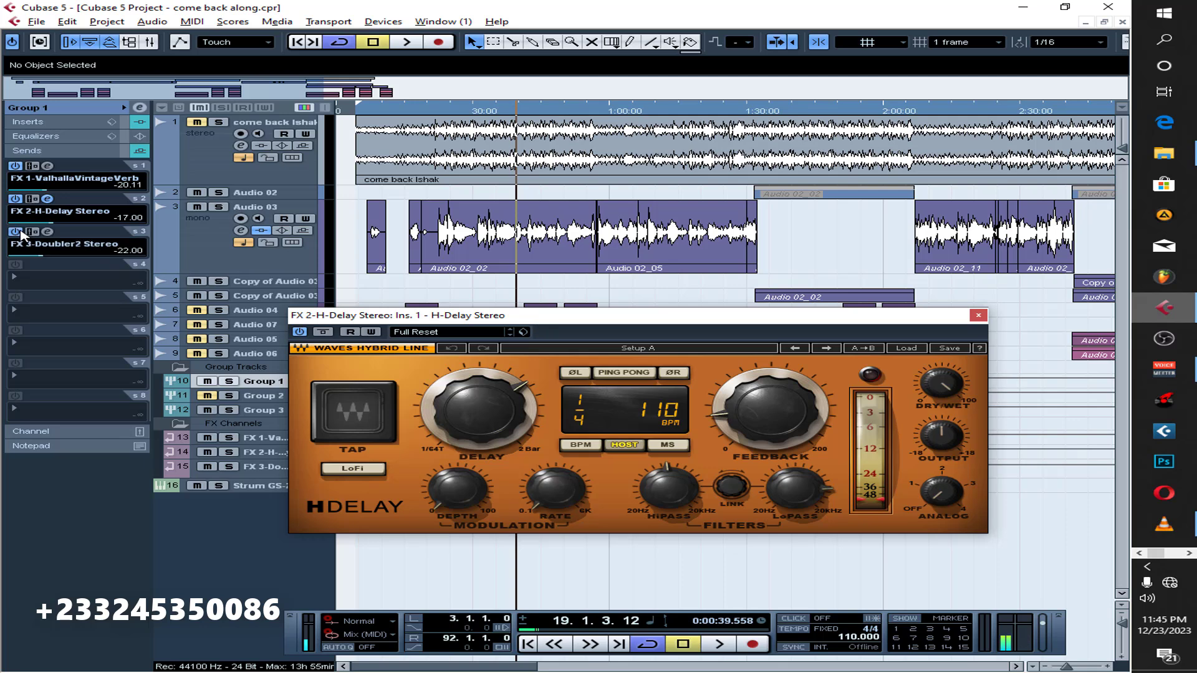
pyautogui.click(48, 200)
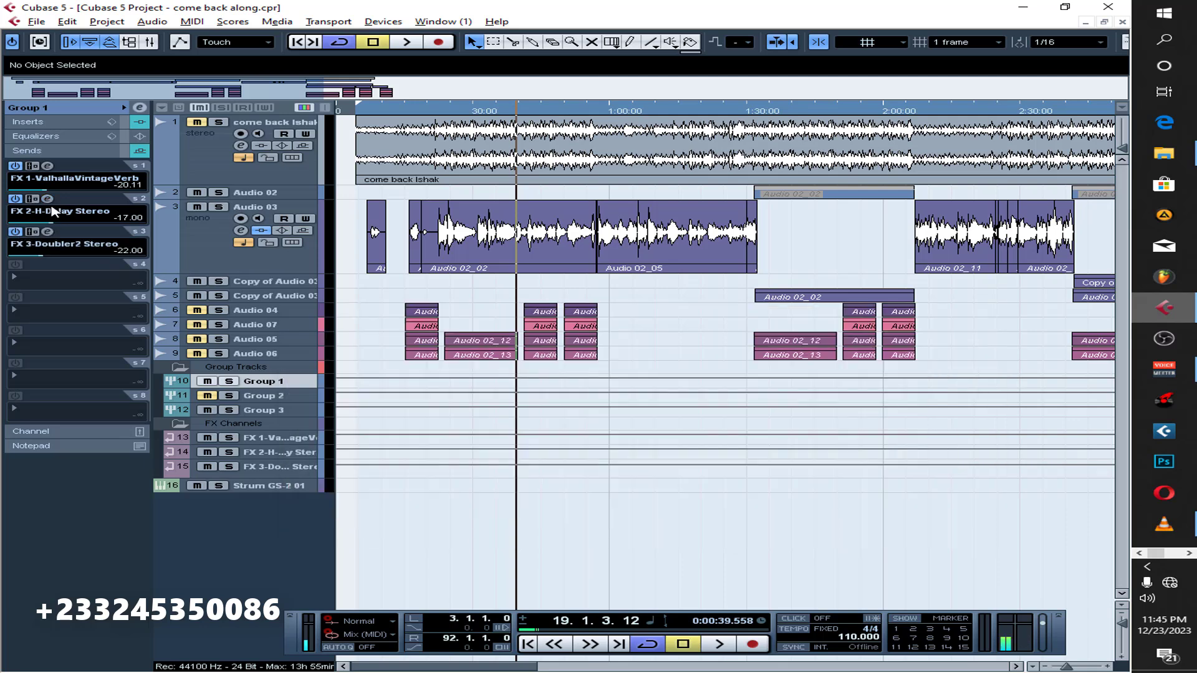
pyautogui.click(48, 231)
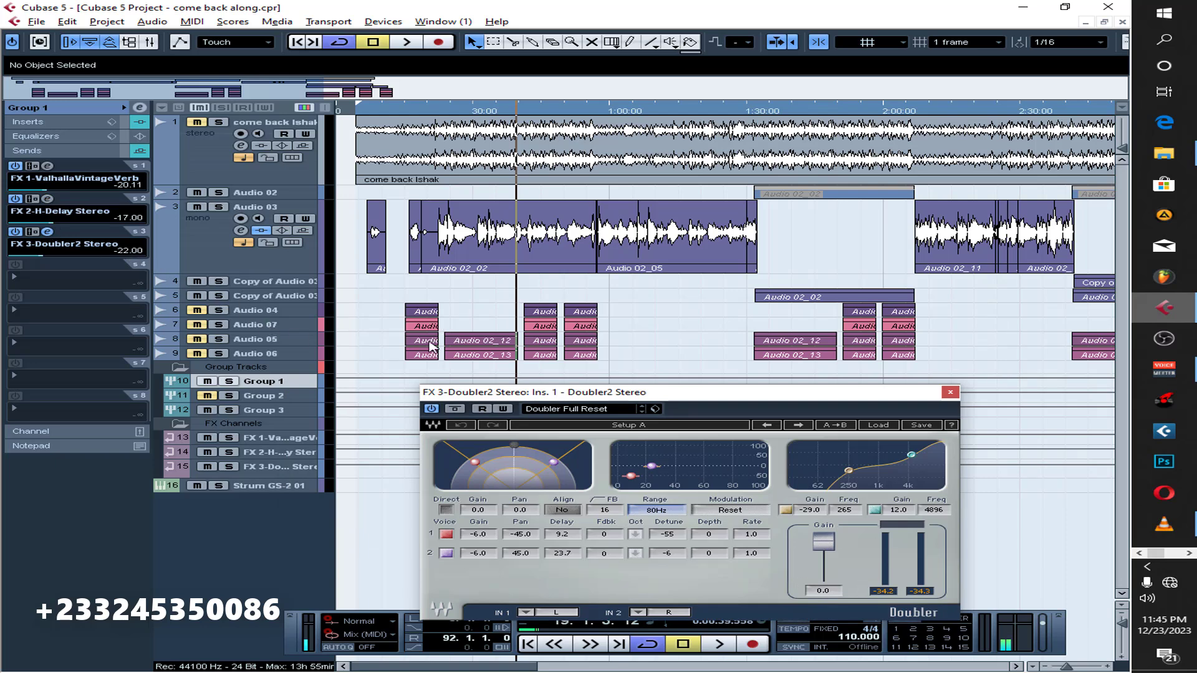
# Audition the vocal from about 0:22 with reverb, delay and doubler sends active, and close Doubler2 during playback.
pyautogui.click(437, 111)
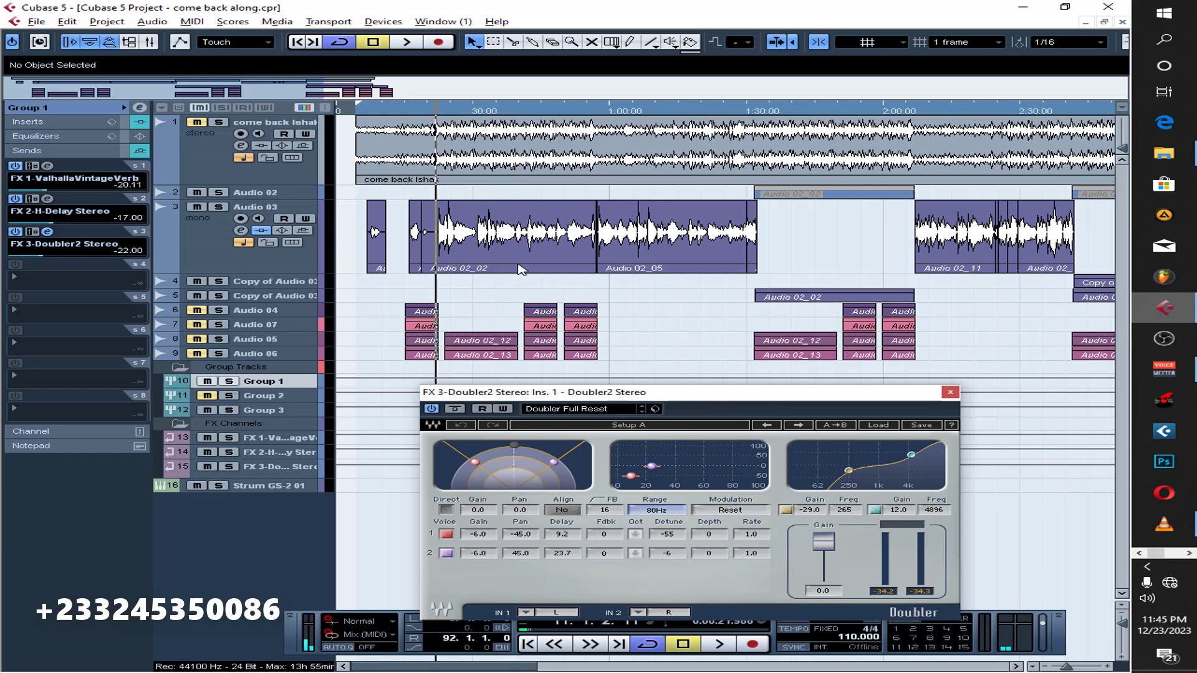
pyautogui.press('space')
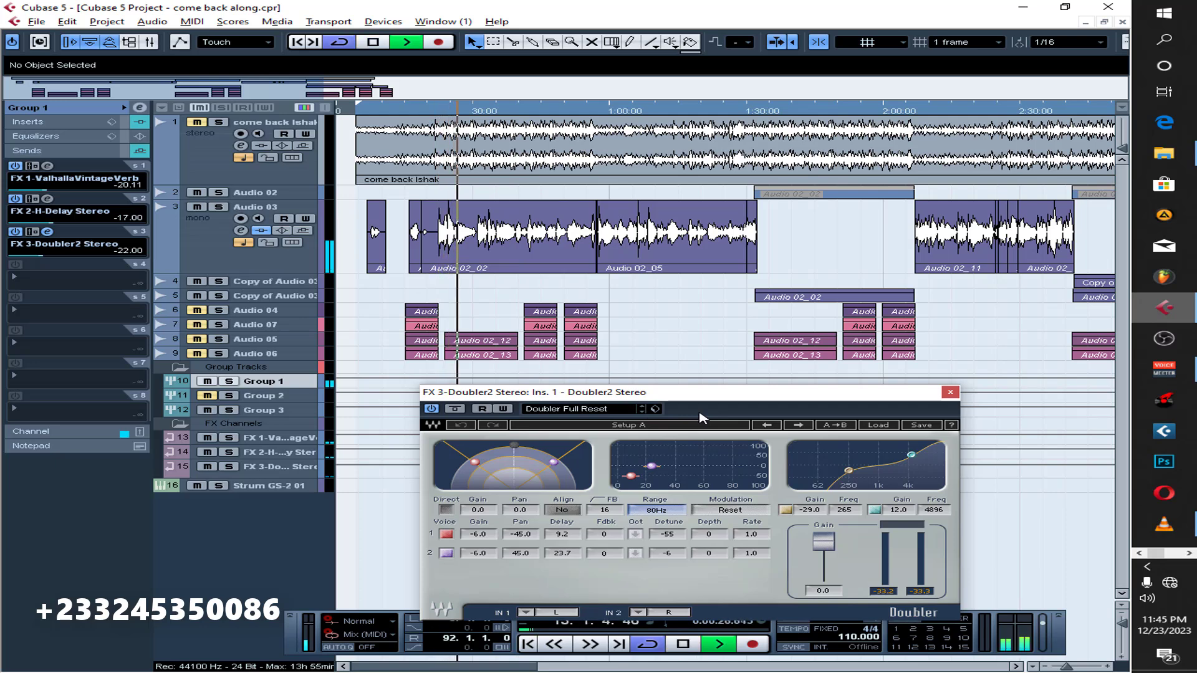
pyautogui.press('space')
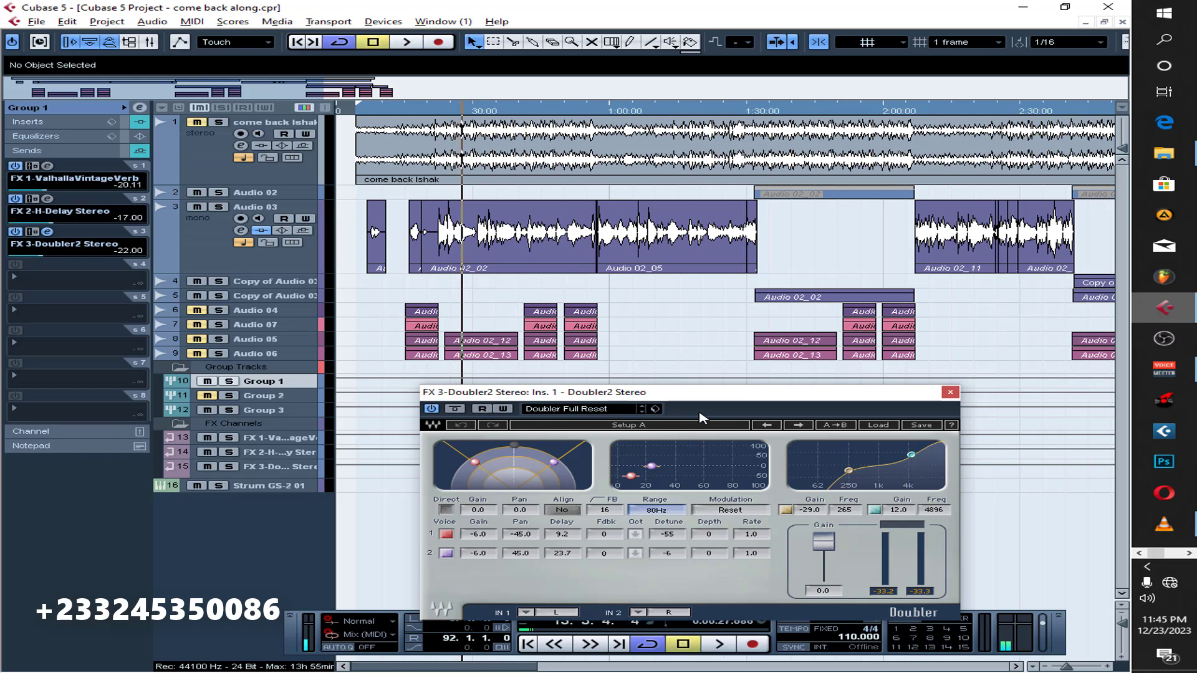
pyautogui.press('space')
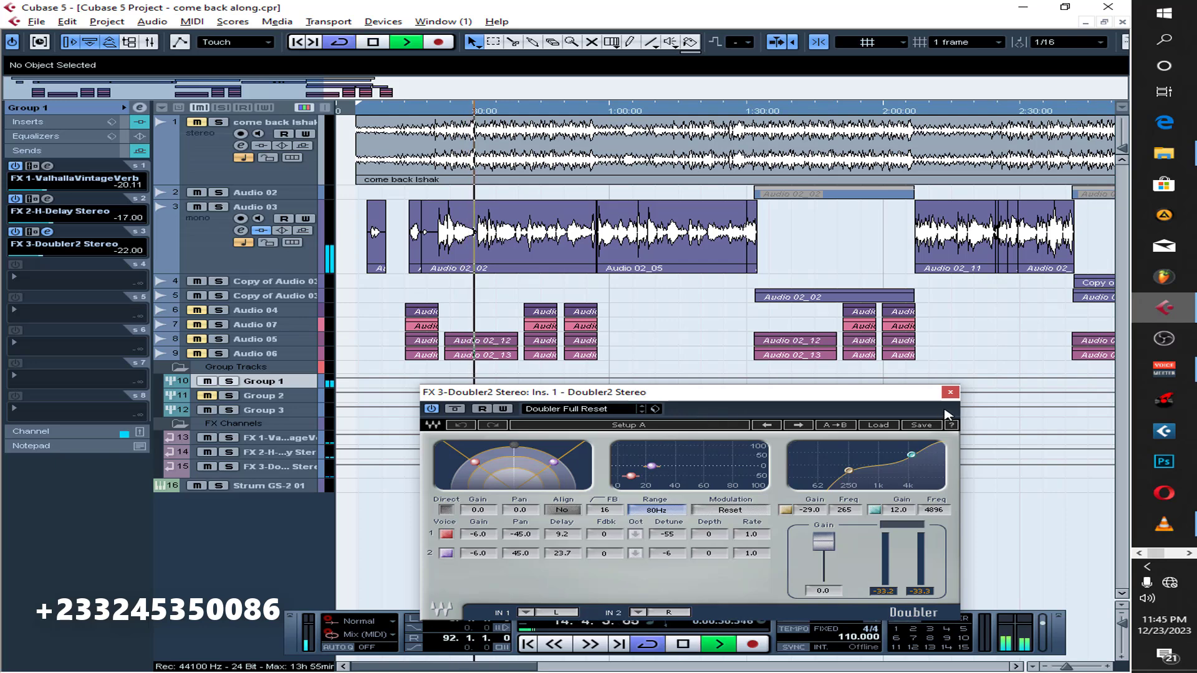
pyautogui.click(655, 339)
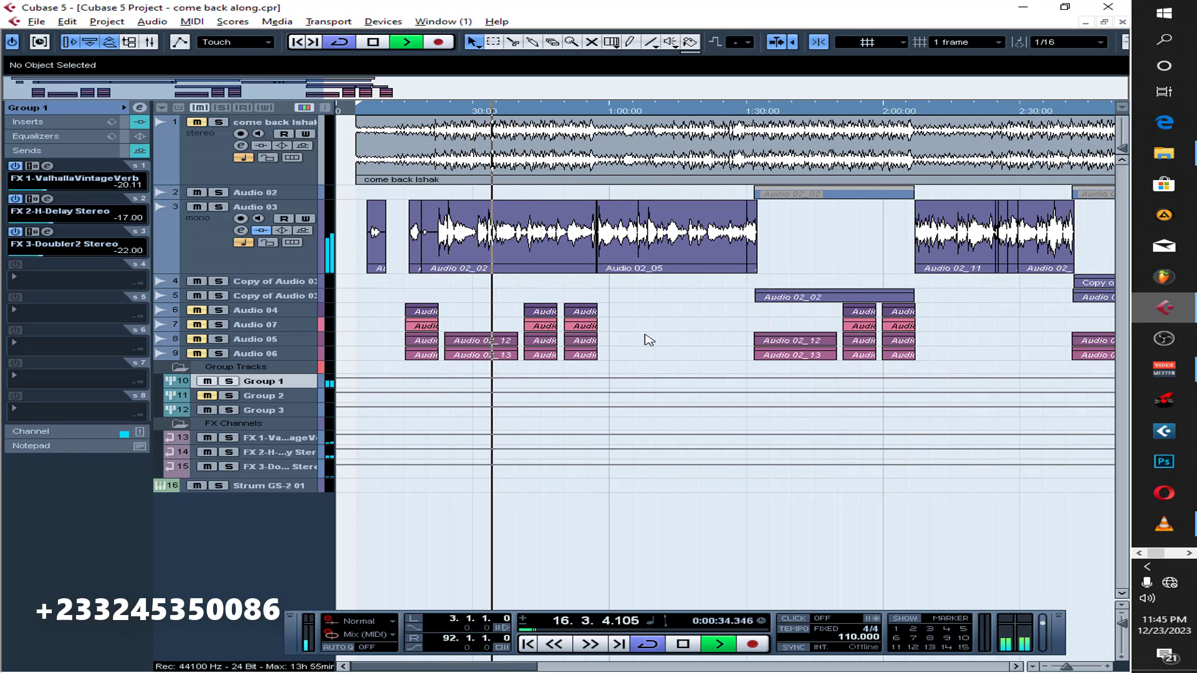
pyautogui.press('space')
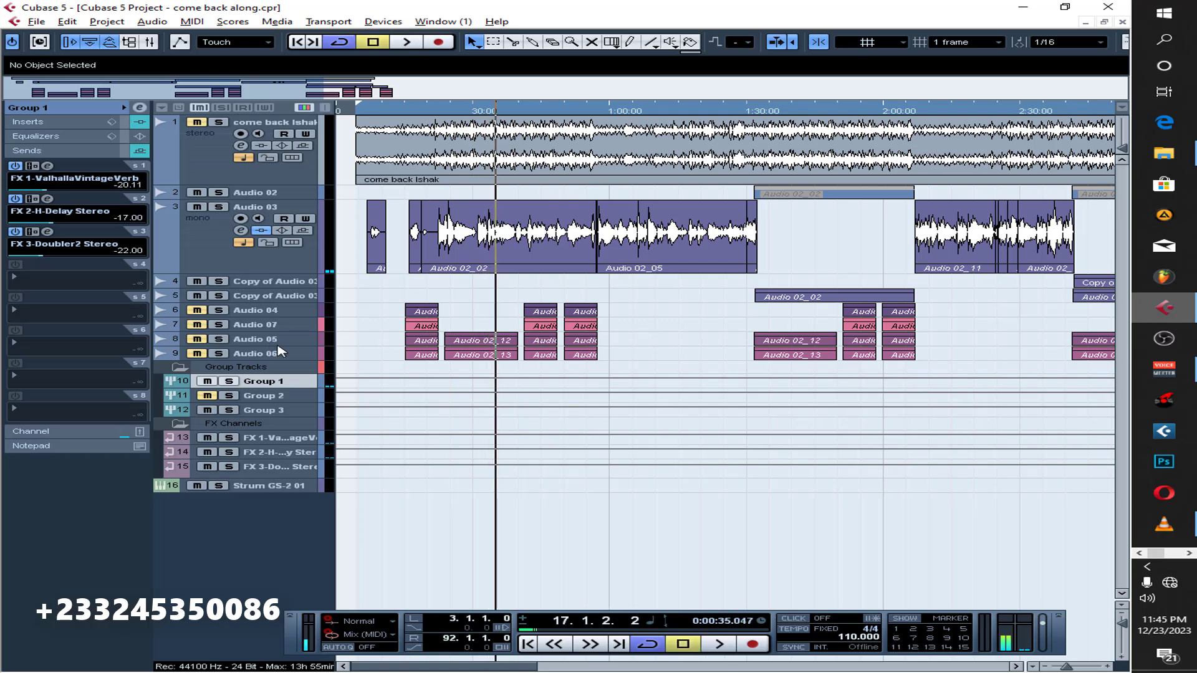
# Unmute Group 2, mute Group 1, and display Group 2's insert effects.
pyautogui.click(209, 397)
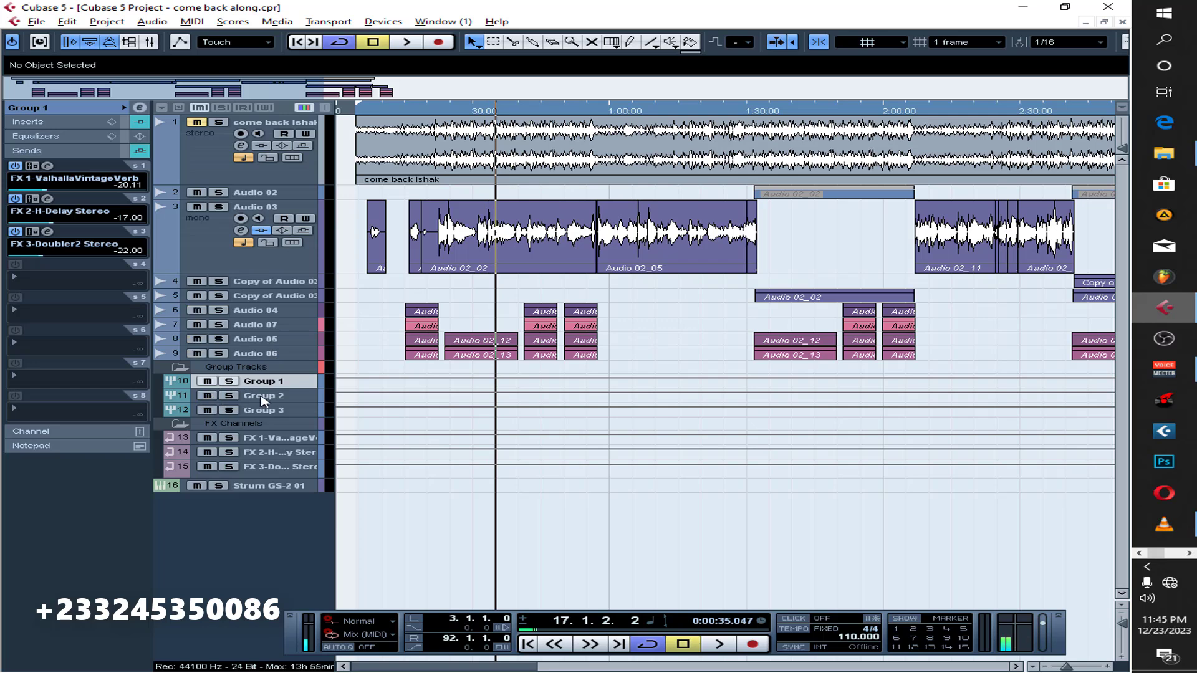
pyautogui.click(208, 381)
pyautogui.click(307, 397)
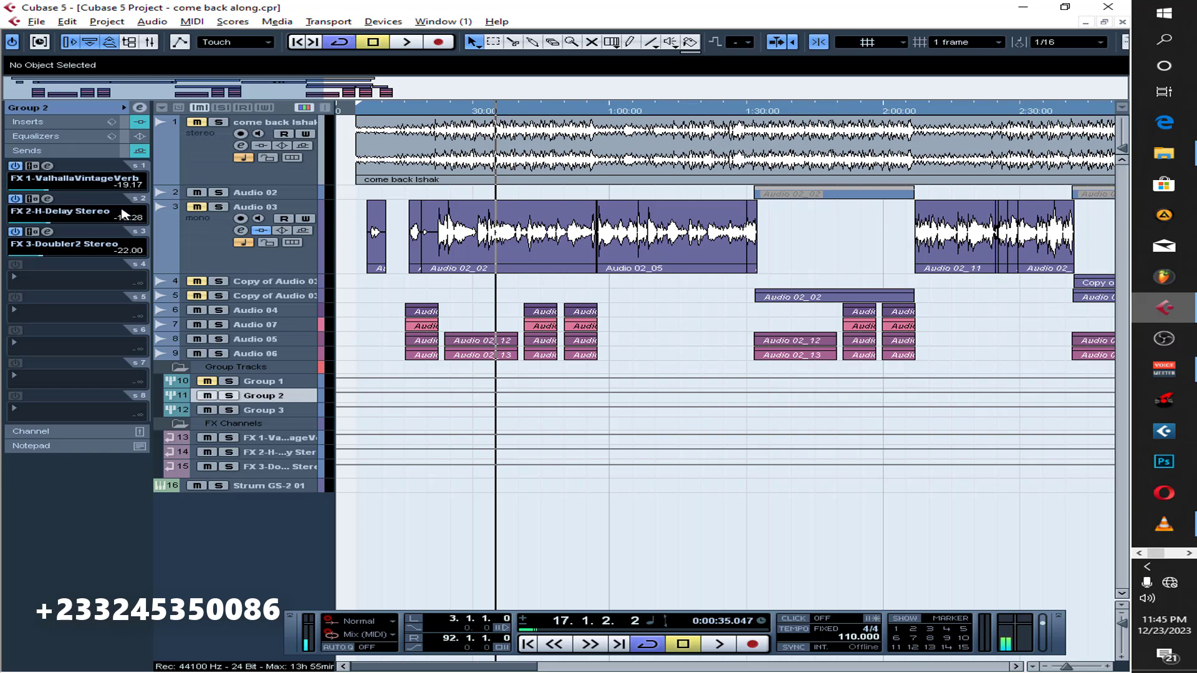
pyautogui.click(74, 124)
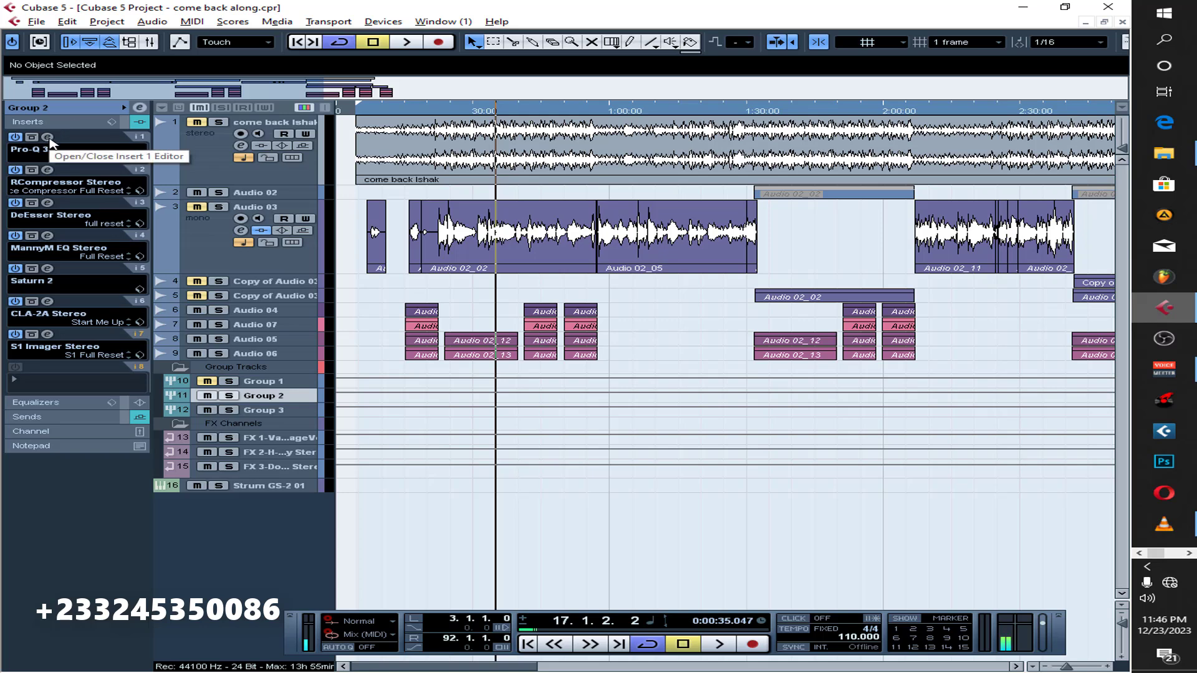
# Open and close Group 2's Pro-Q 3, RCompressor and DeEsser in turn to review their settings.
pyautogui.click(48, 137)
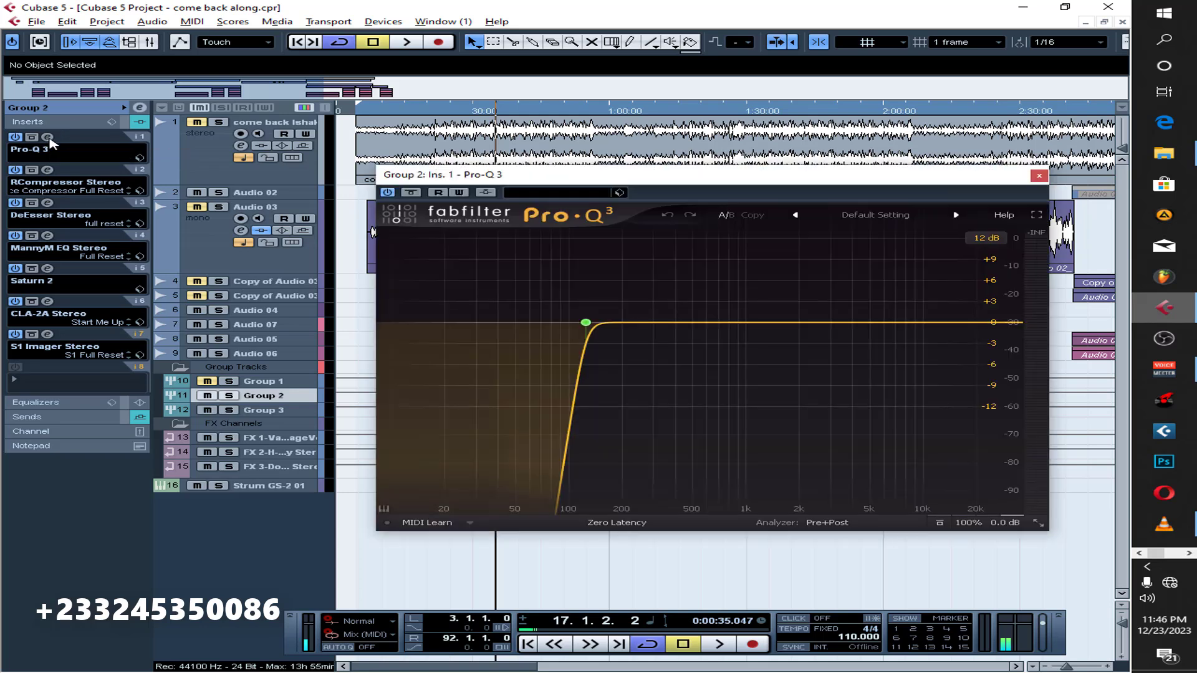
pyautogui.click(48, 138)
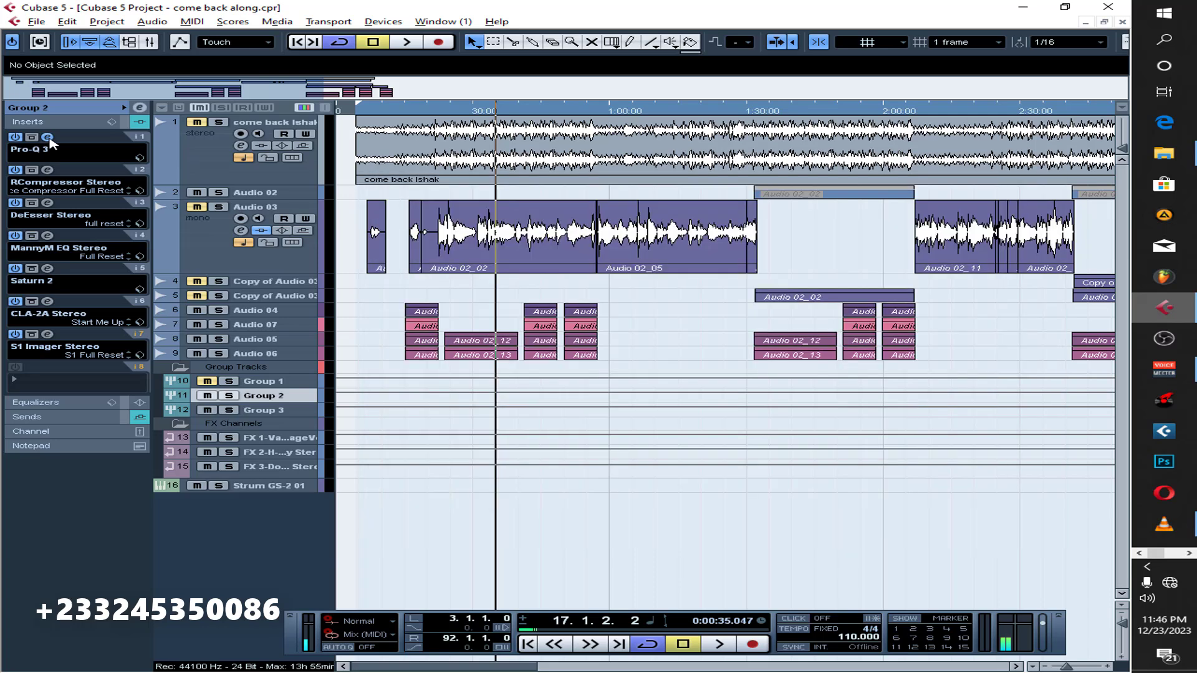
pyautogui.click(53, 174)
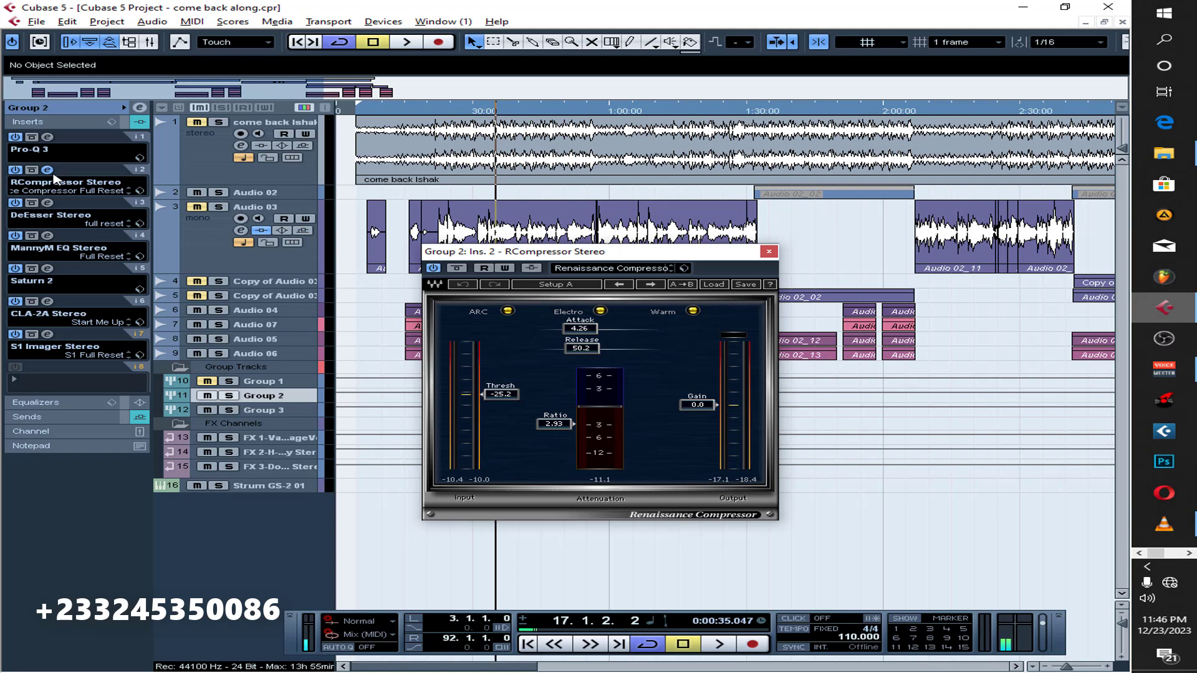
pyautogui.click(50, 172)
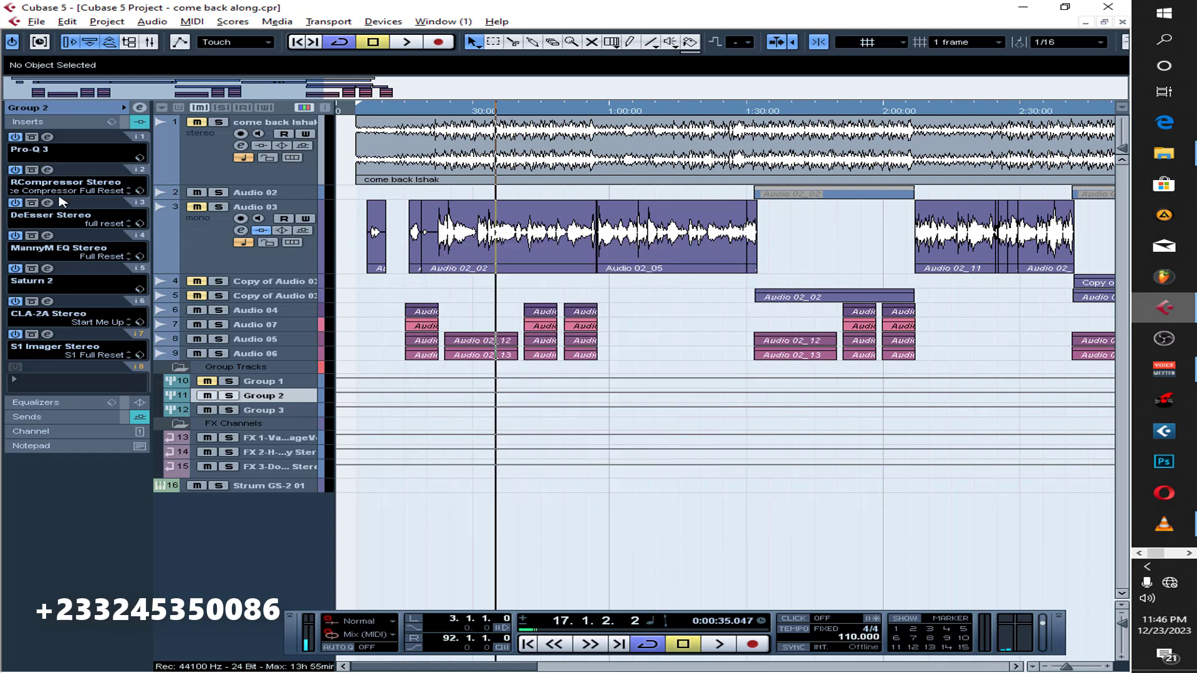
pyautogui.click(48, 203)
pyautogui.click(48, 203)
# Review the settings of Group 2's MannyM EQ and Saturn 2, closing each plug-in after viewing it.
pyautogui.click(48, 237)
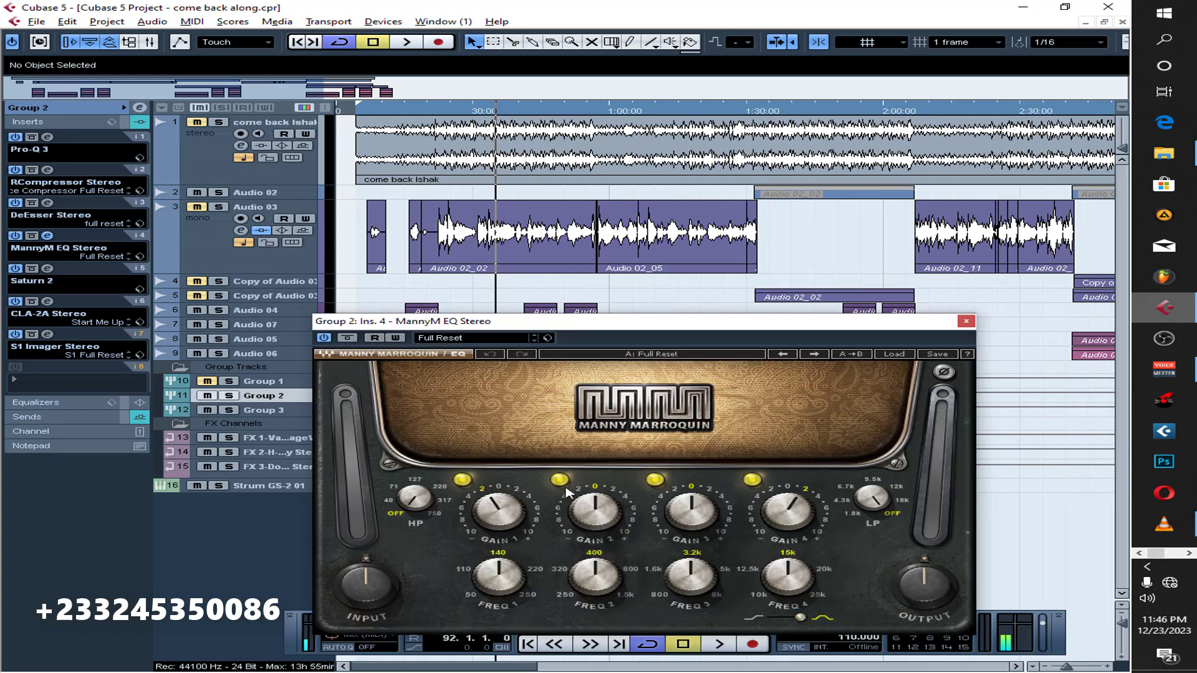
pyautogui.moveTo(504, 511)
pyautogui.click(964, 322)
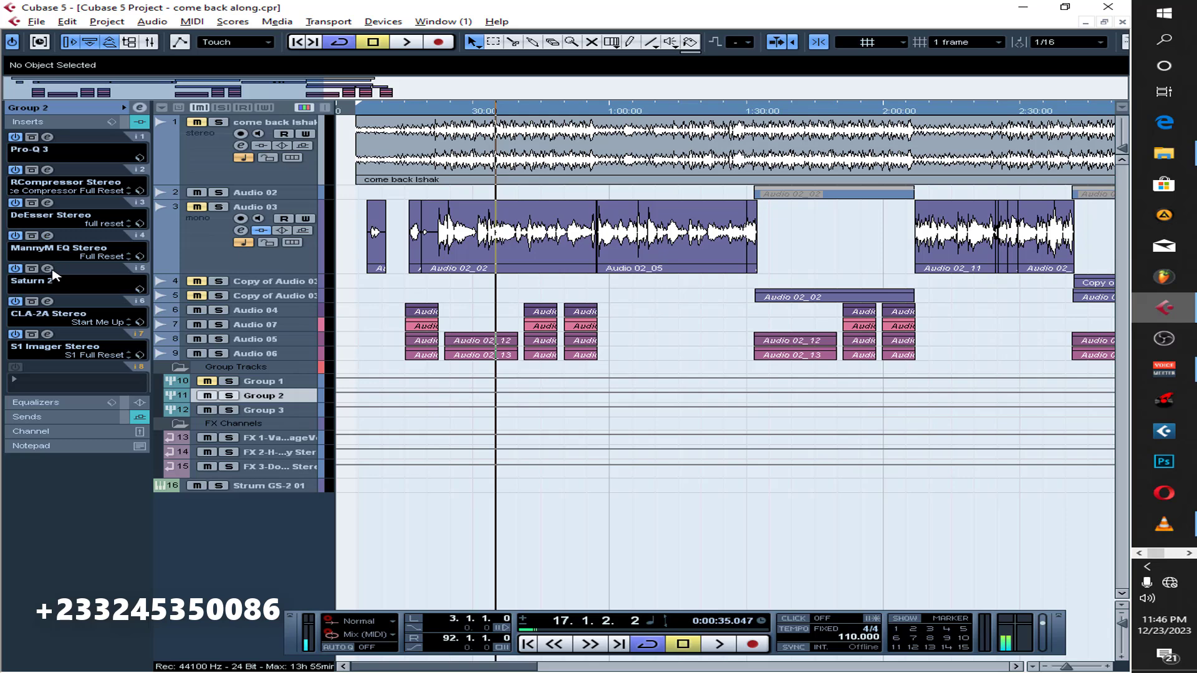
pyautogui.click(50, 270)
pyautogui.moveTo(556, 450)
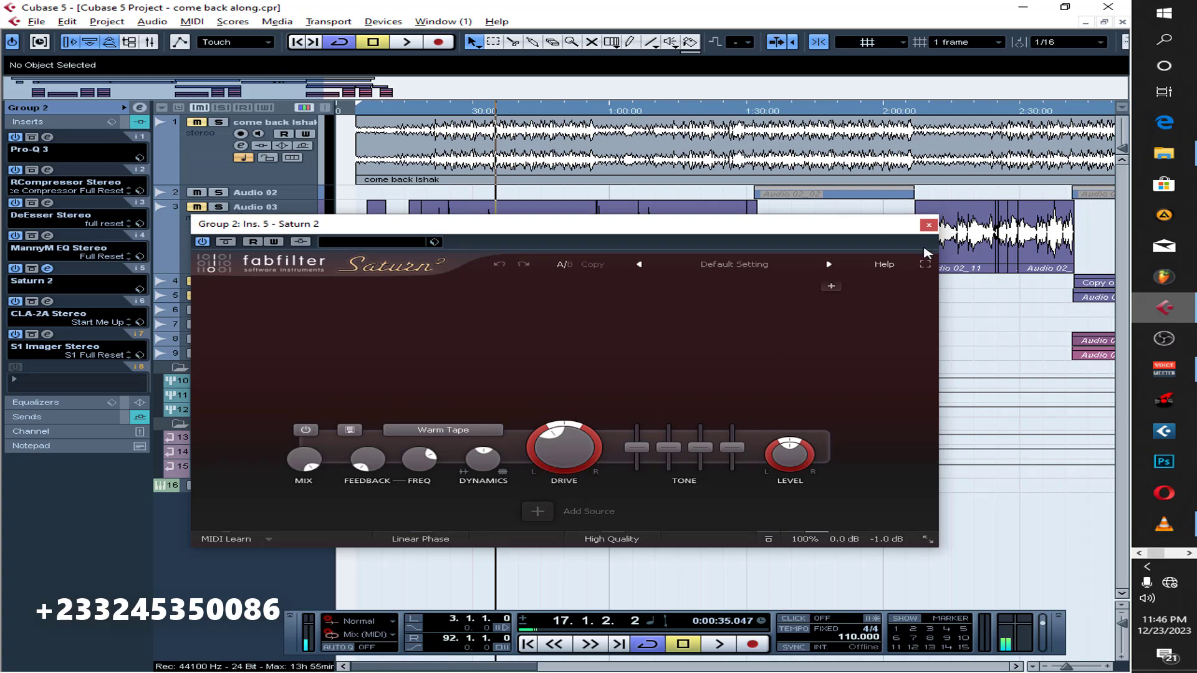
pyautogui.click(927, 225)
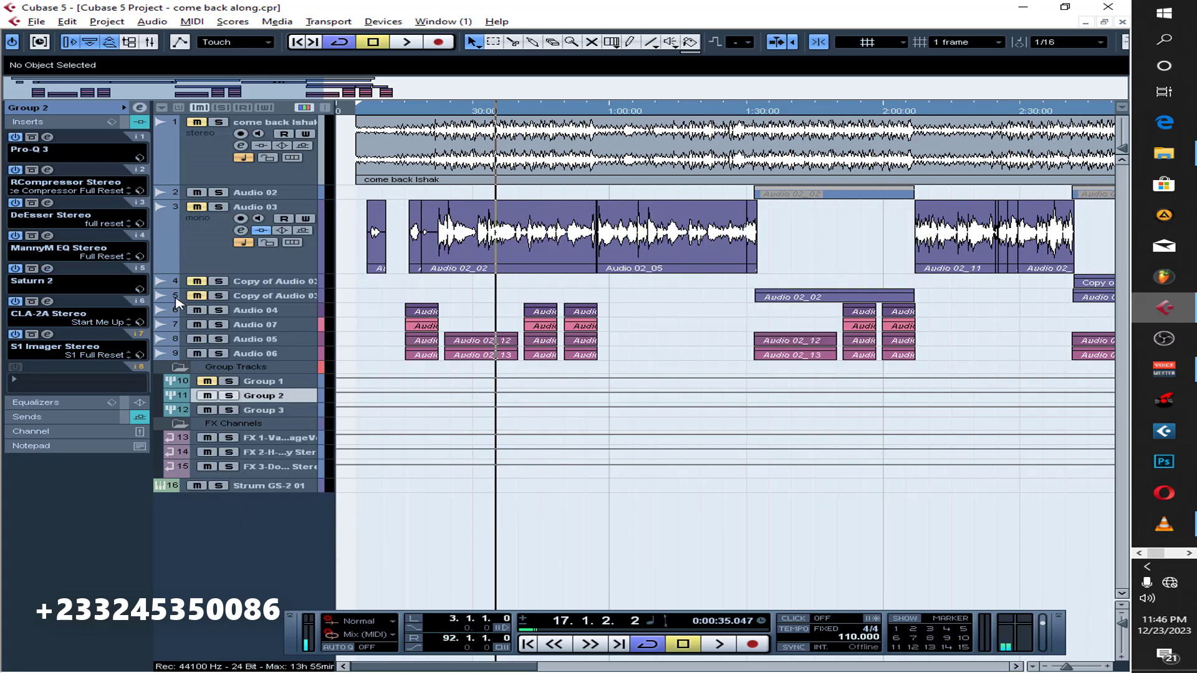
# Open Group 2's CLA-2A, move its window below the clips, and audition the backing vocals from about 0:42.
pyautogui.click(49, 303)
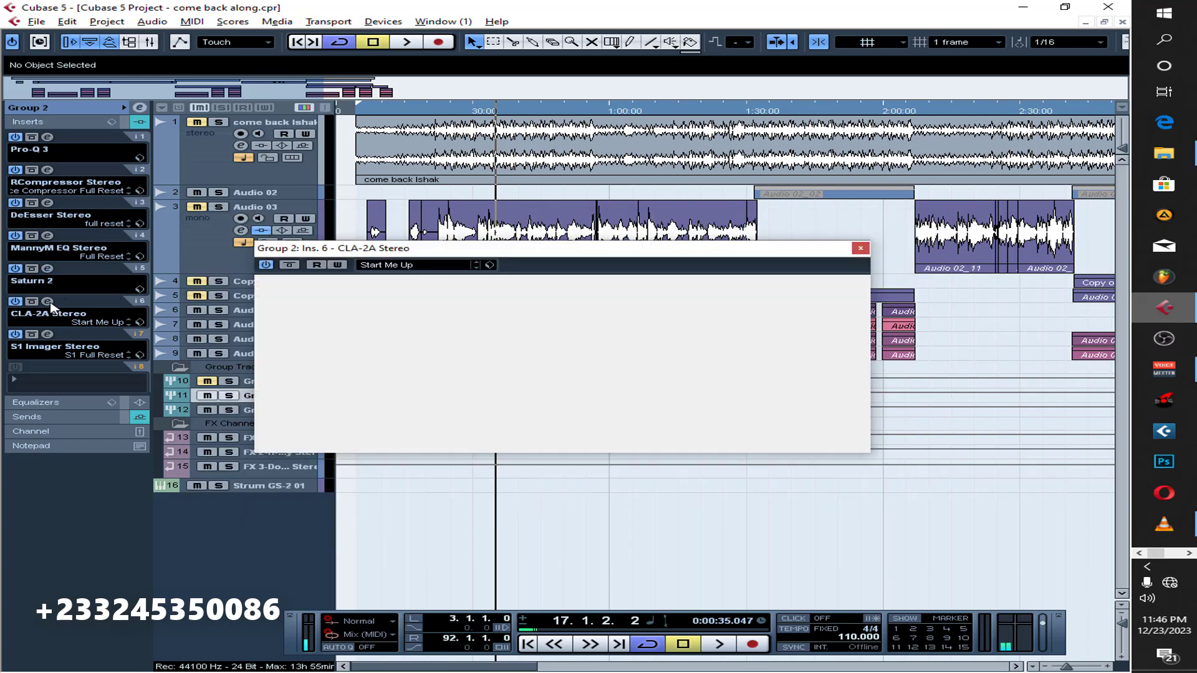
pyautogui.moveTo(614, 252); pyautogui.dragTo(610, 409)
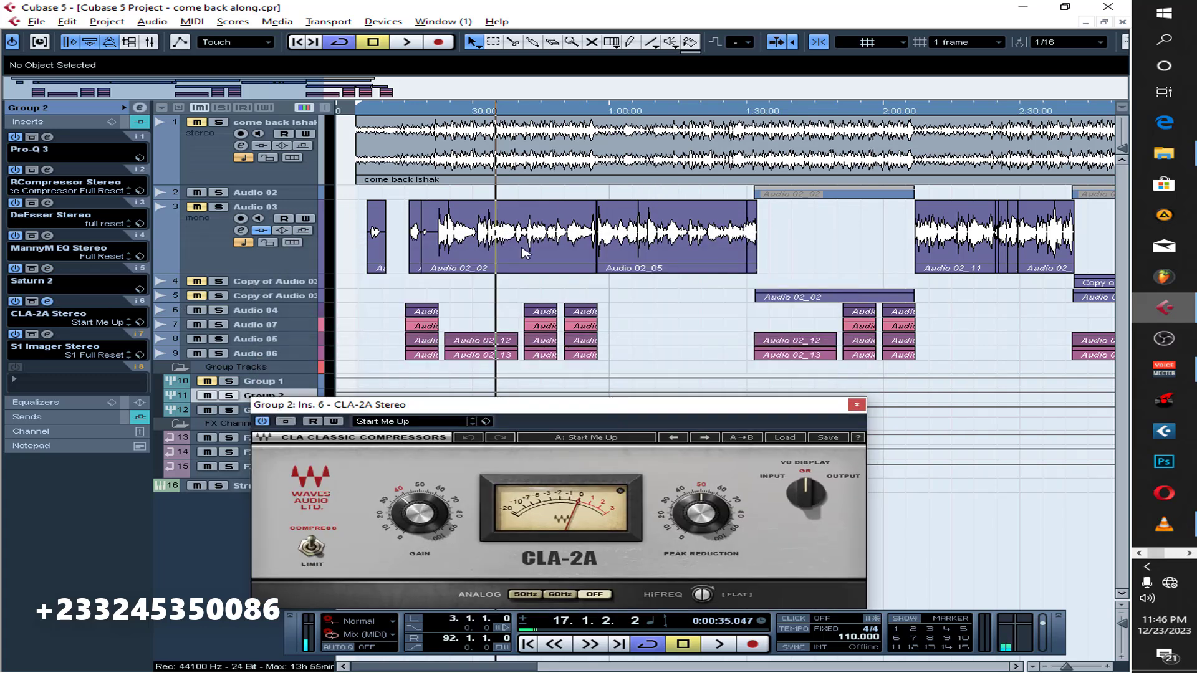
pyautogui.click(527, 117)
pyautogui.press('space')
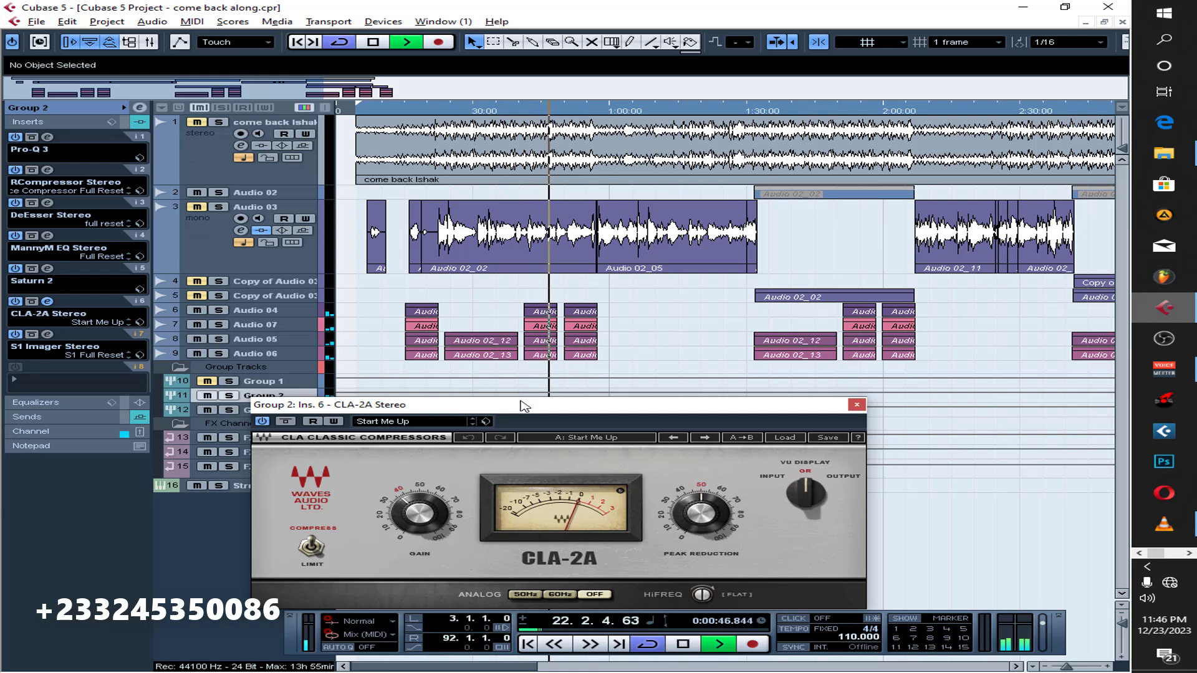
pyautogui.press('space')
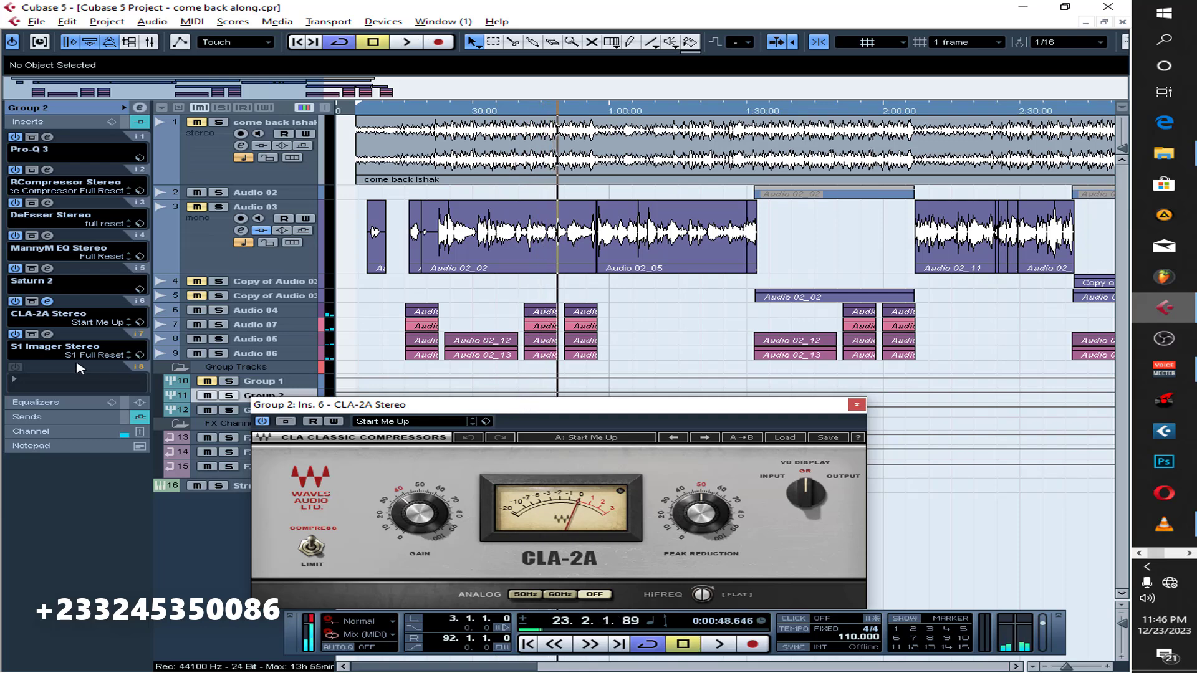
# Open Group 2's S1 Imager and compare the backing vocals with it off and on from about 0:41, leaving it on.
pyautogui.click(47, 337)
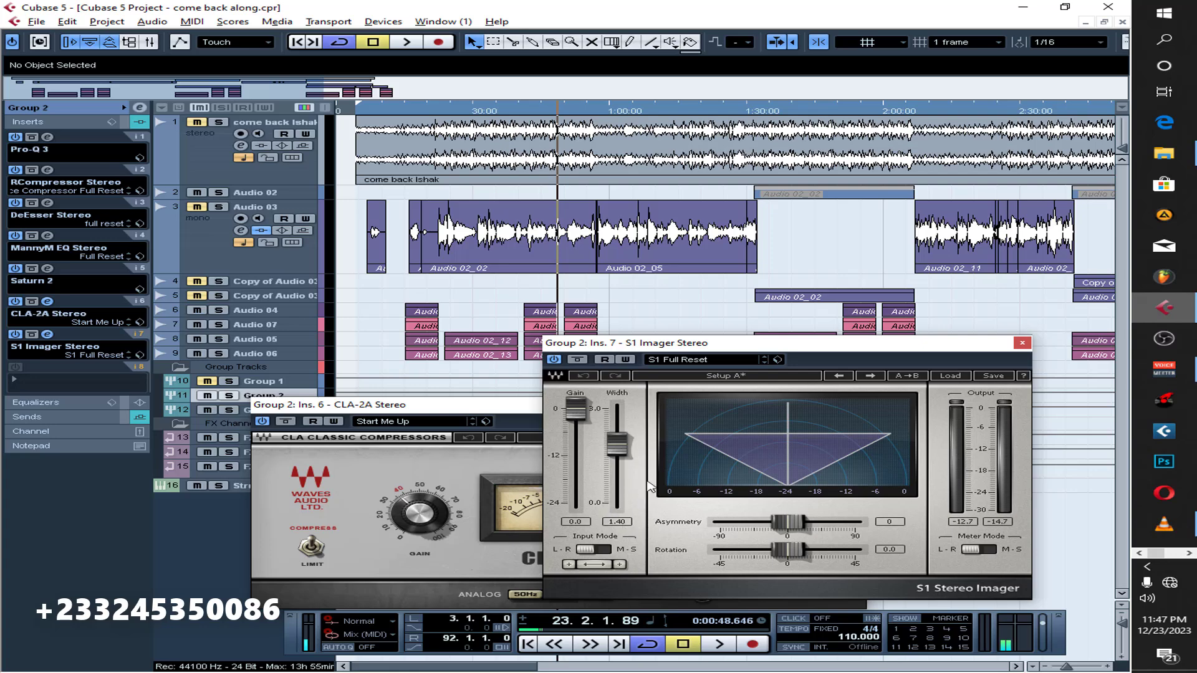
pyautogui.click(554, 359)
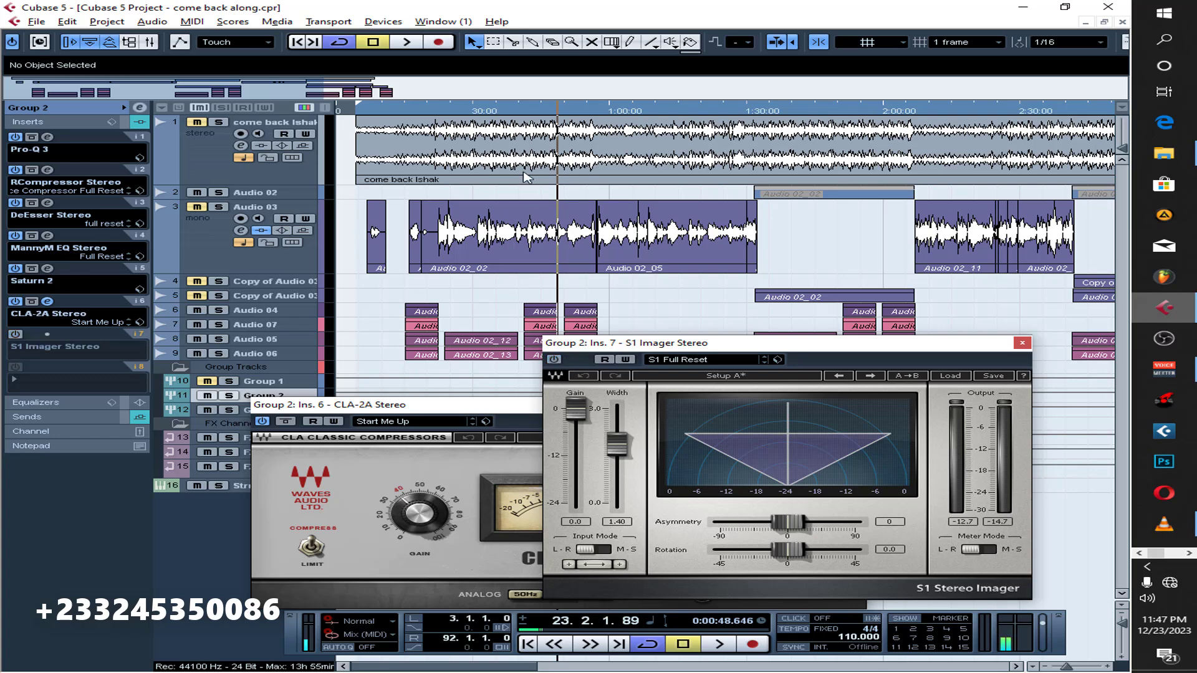
pyautogui.click(522, 117)
pyautogui.press('space')
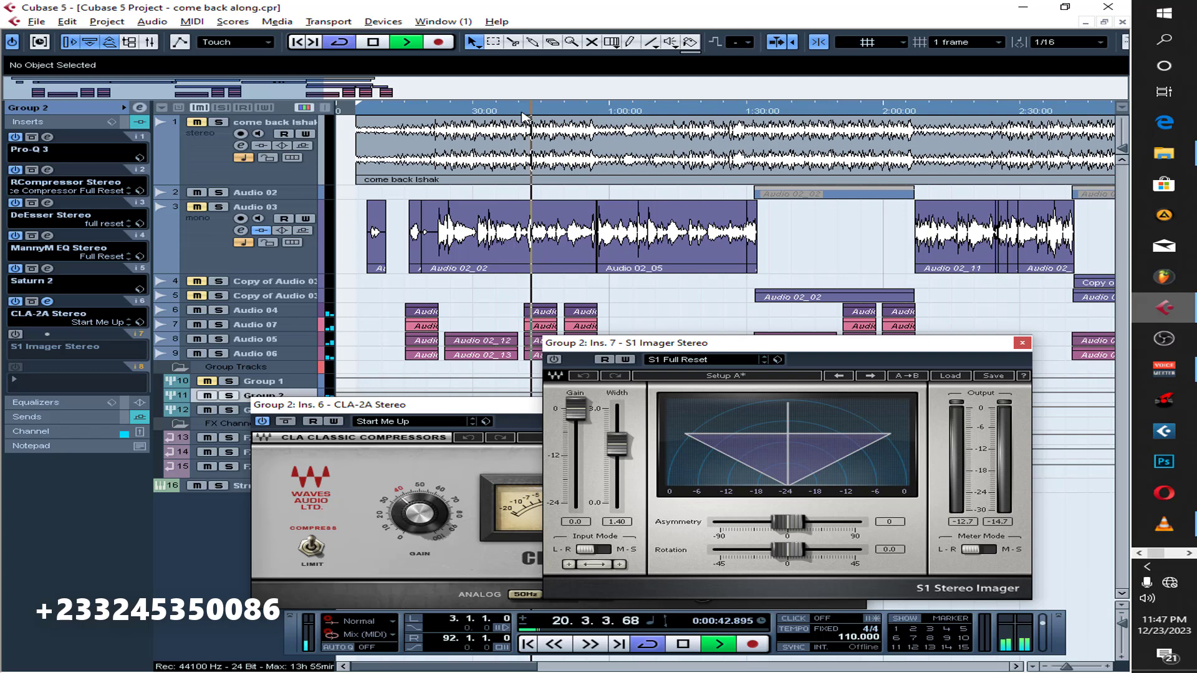
pyautogui.click(553, 360)
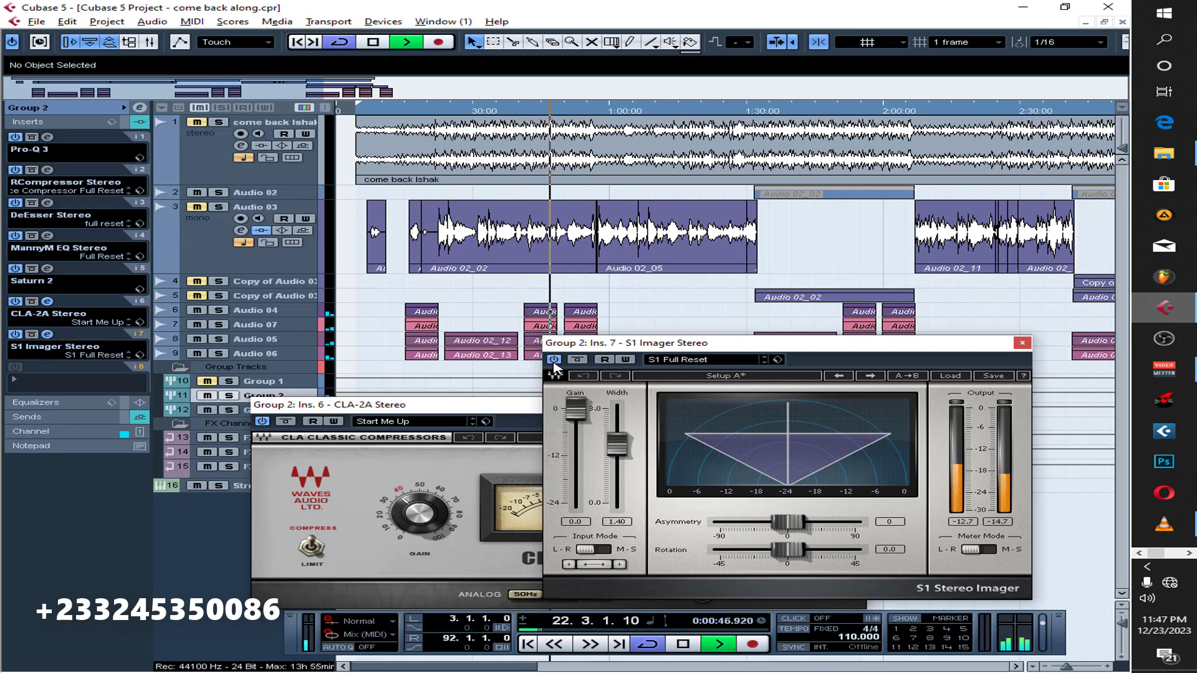
pyautogui.click(553, 360)
pyautogui.click(553, 360)
pyautogui.press('space')
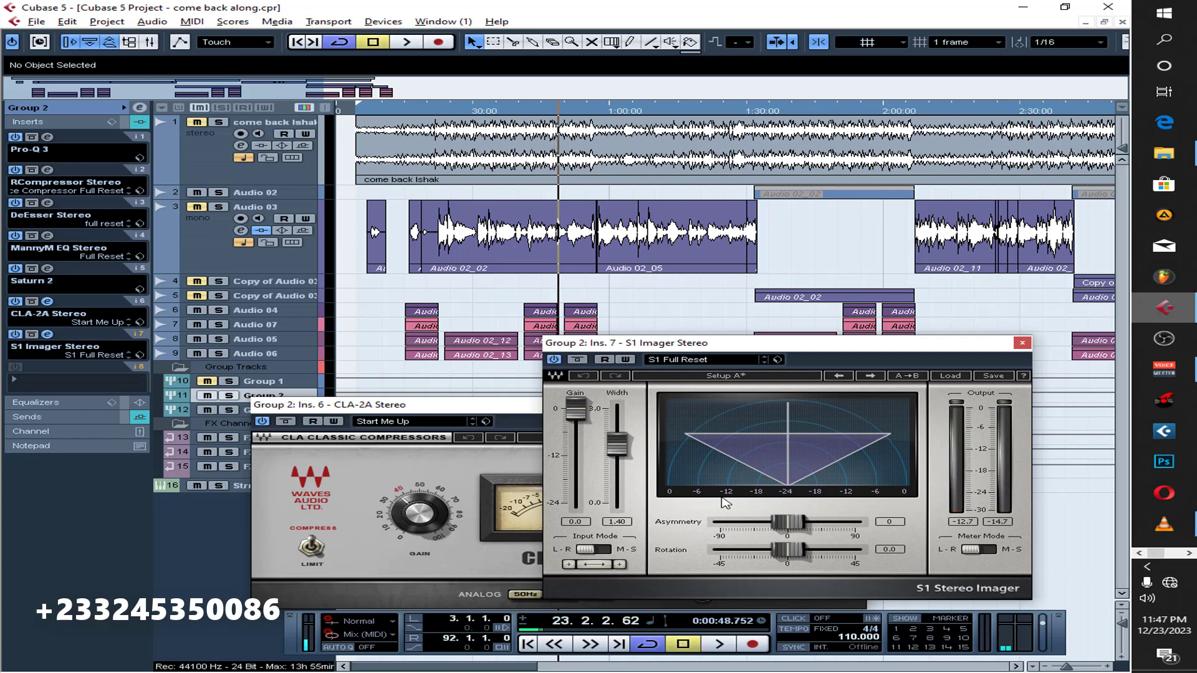
# Inspect the channel volume and pan settings of Audio 04, Audio 07 and Audio 05, and close the S1 Imager and CLA-2A windows.
pyautogui.click(256, 310)
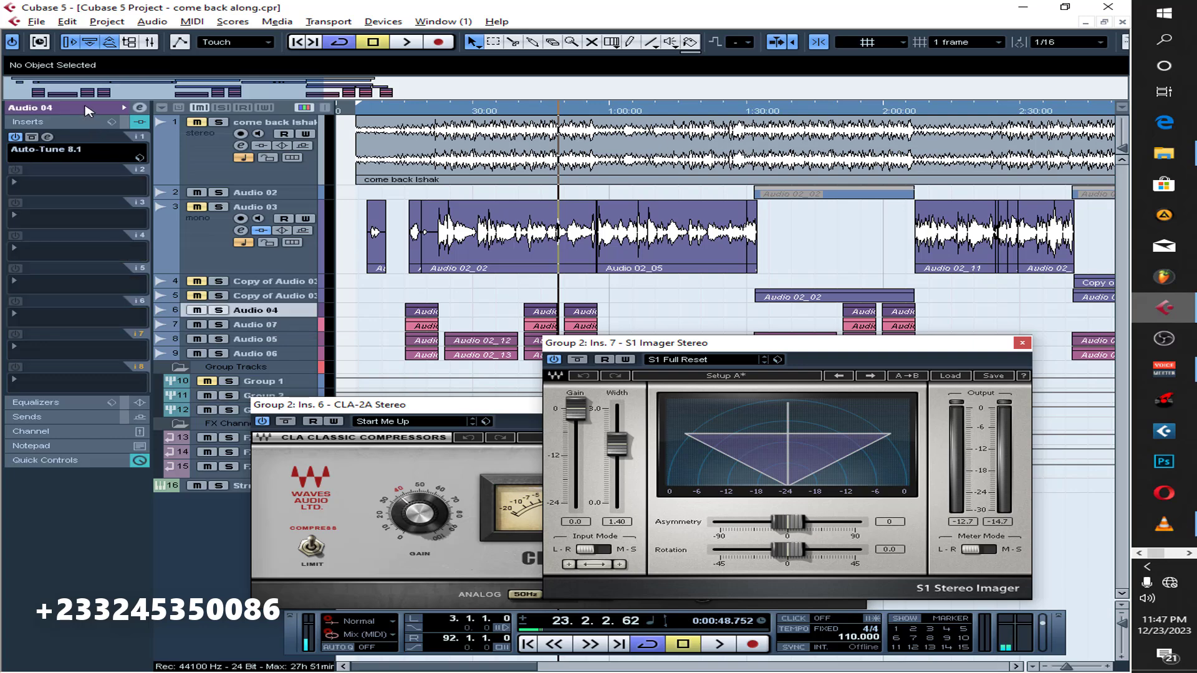
pyautogui.click(87, 111)
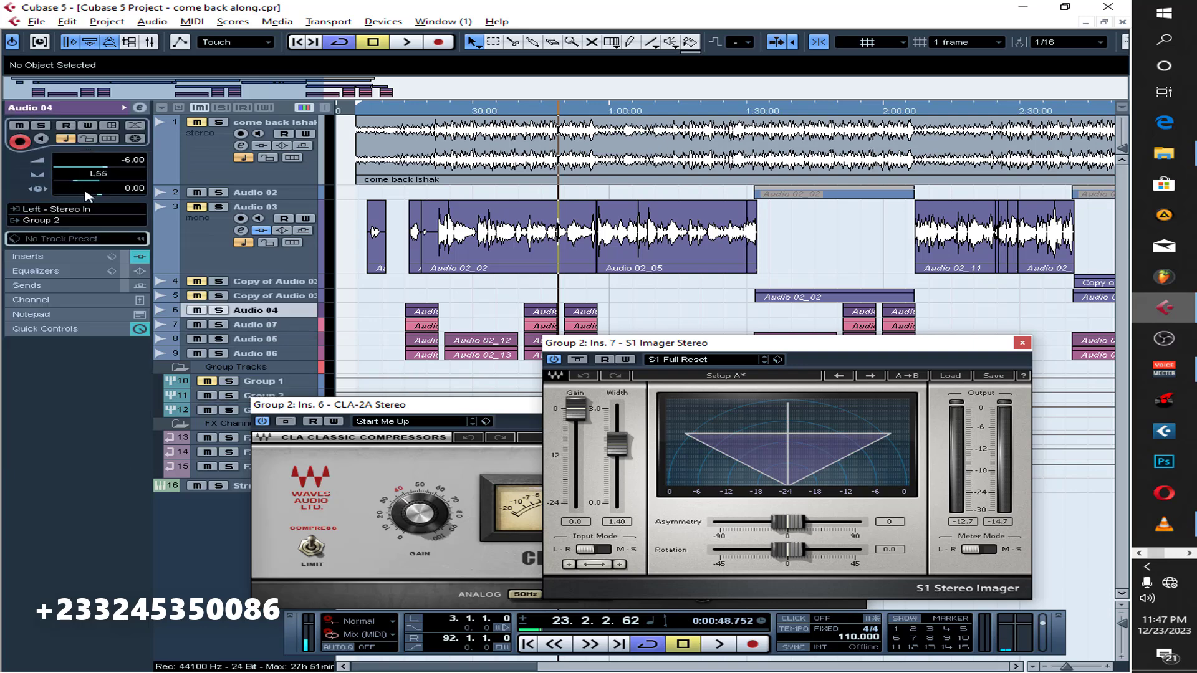
pyautogui.click(263, 326)
pyautogui.click(263, 338)
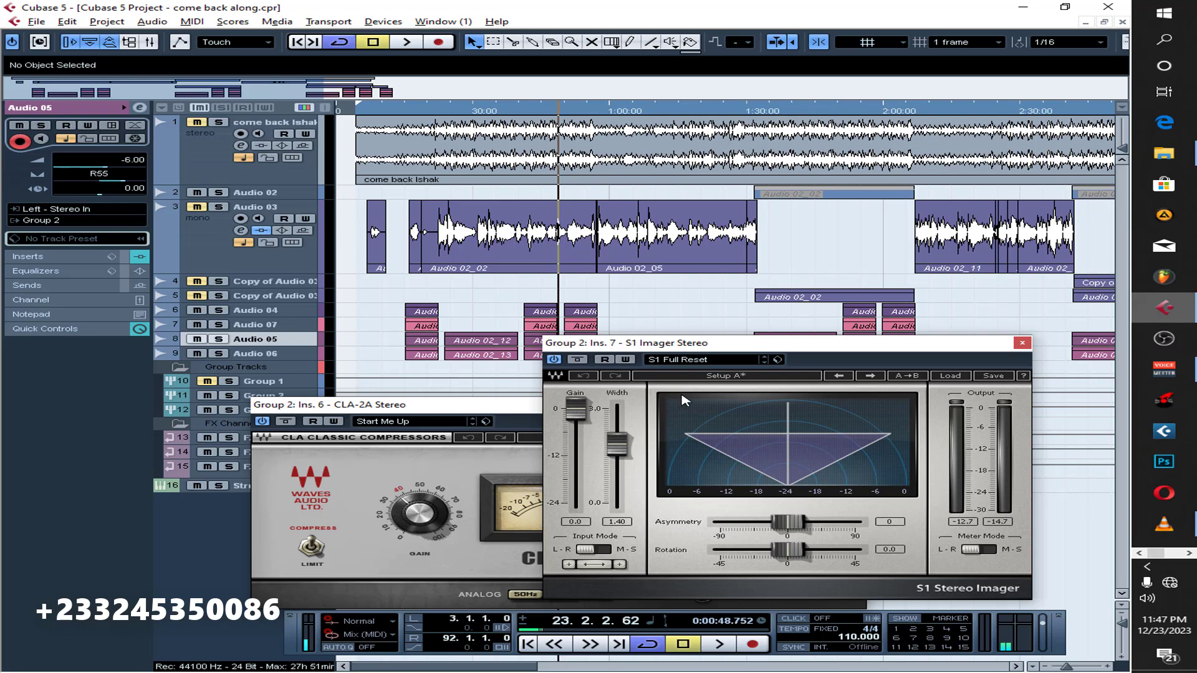
pyautogui.click(1022, 343)
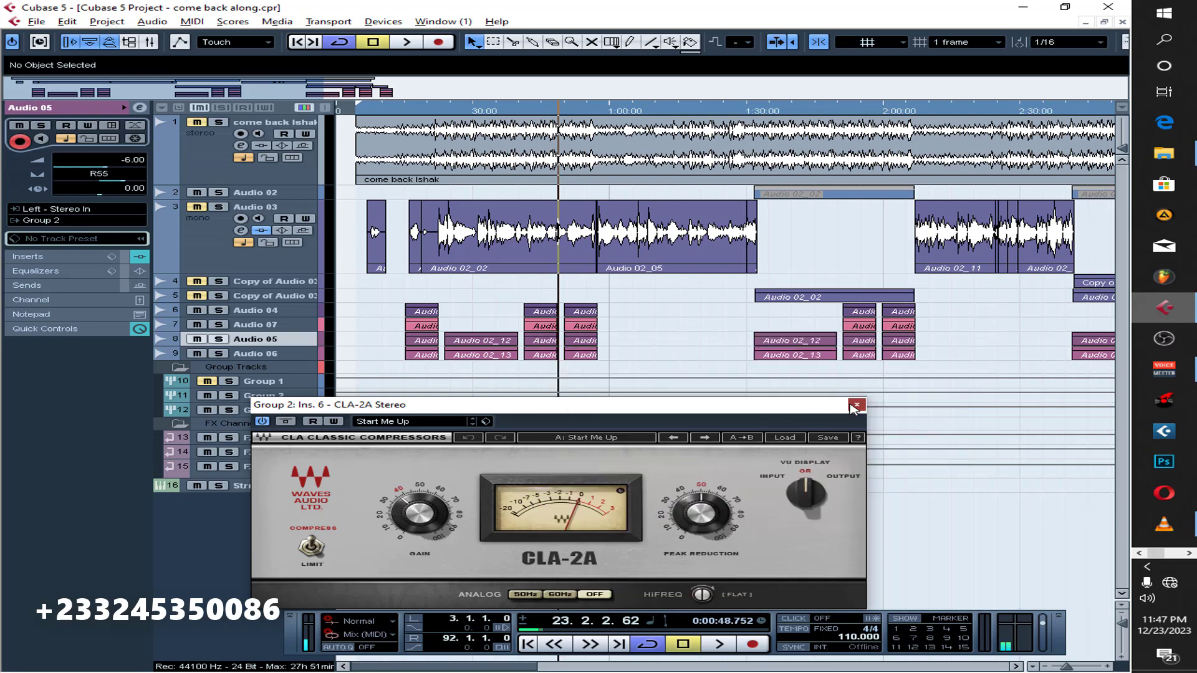
pyautogui.click(856, 406)
# Unmute Group 1 and the backing track while playing the full mix from about 0:15, with the whole song in view.
pyautogui.click(208, 382)
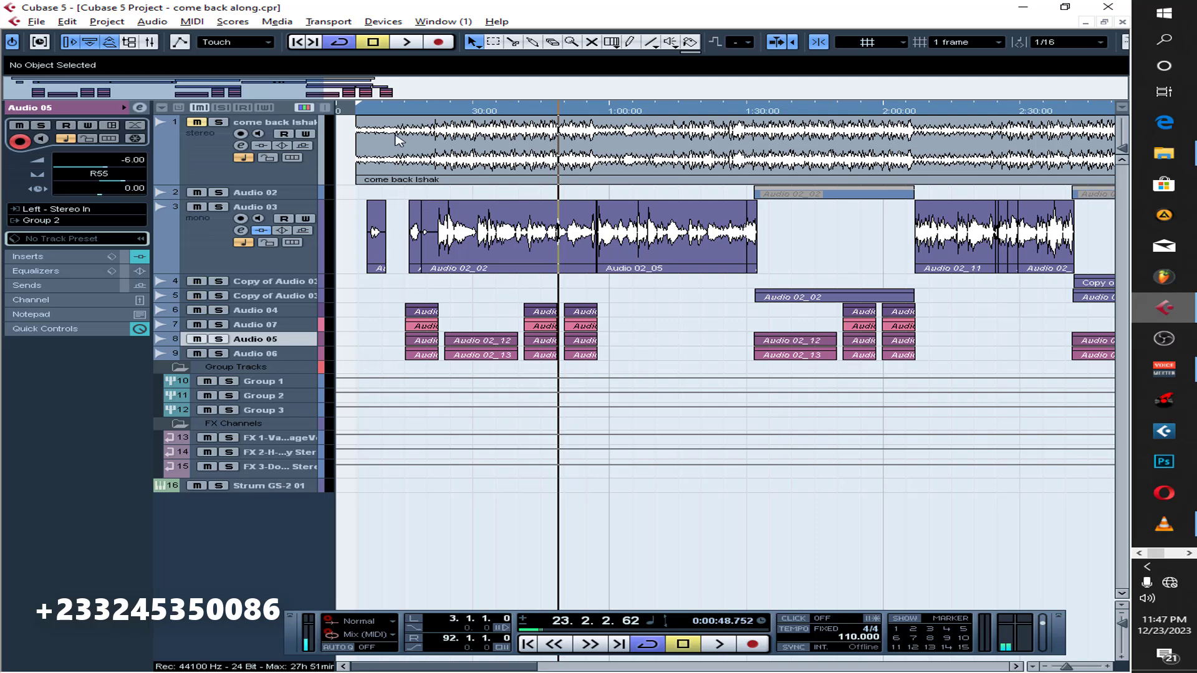
pyautogui.click(406, 111)
pyautogui.press('space')
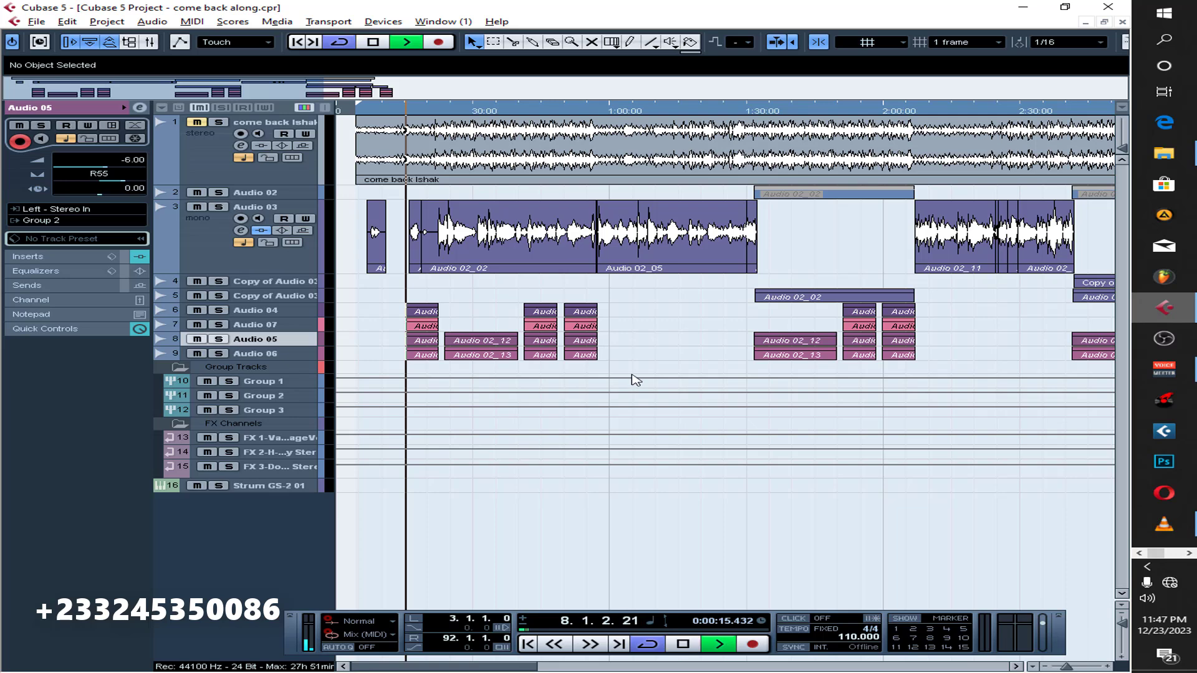
pyautogui.click(197, 123)
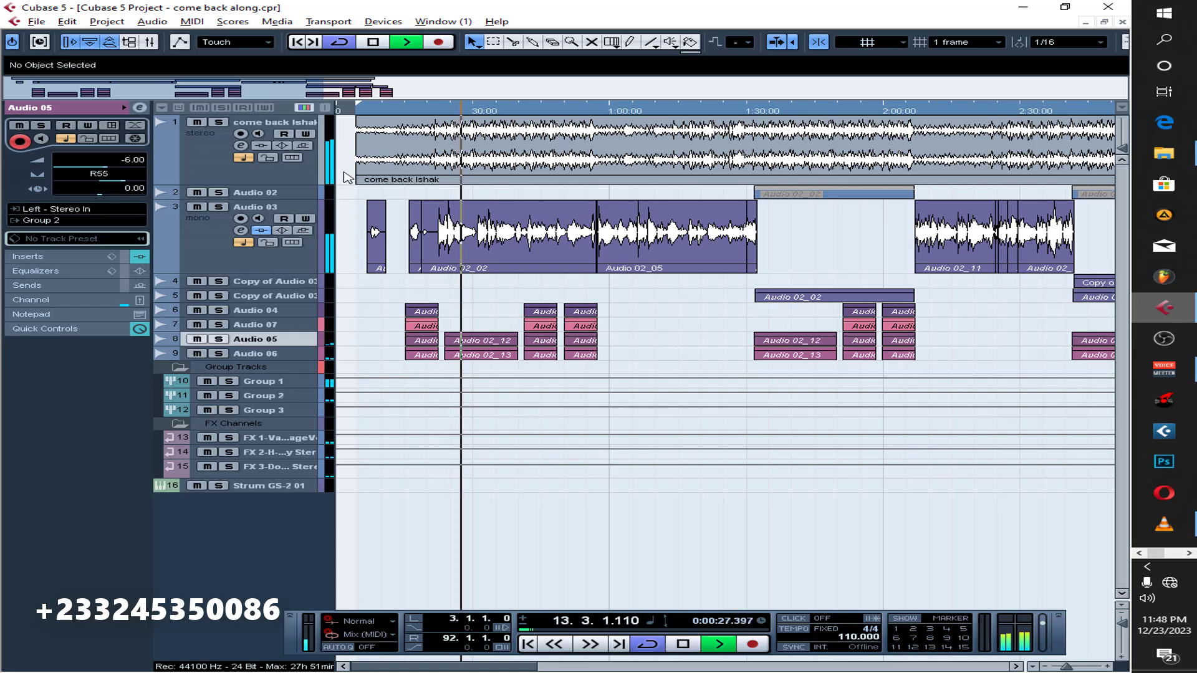
pyautogui.moveTo(333, 89); pyautogui.dragTo(529, 89)
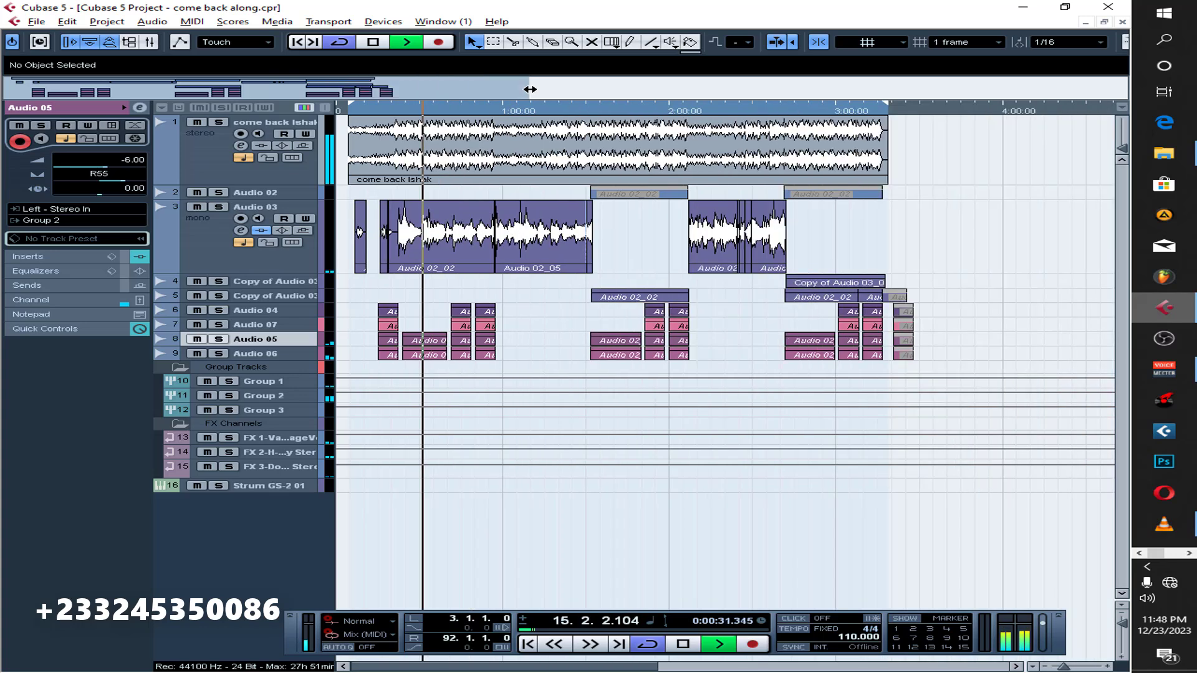